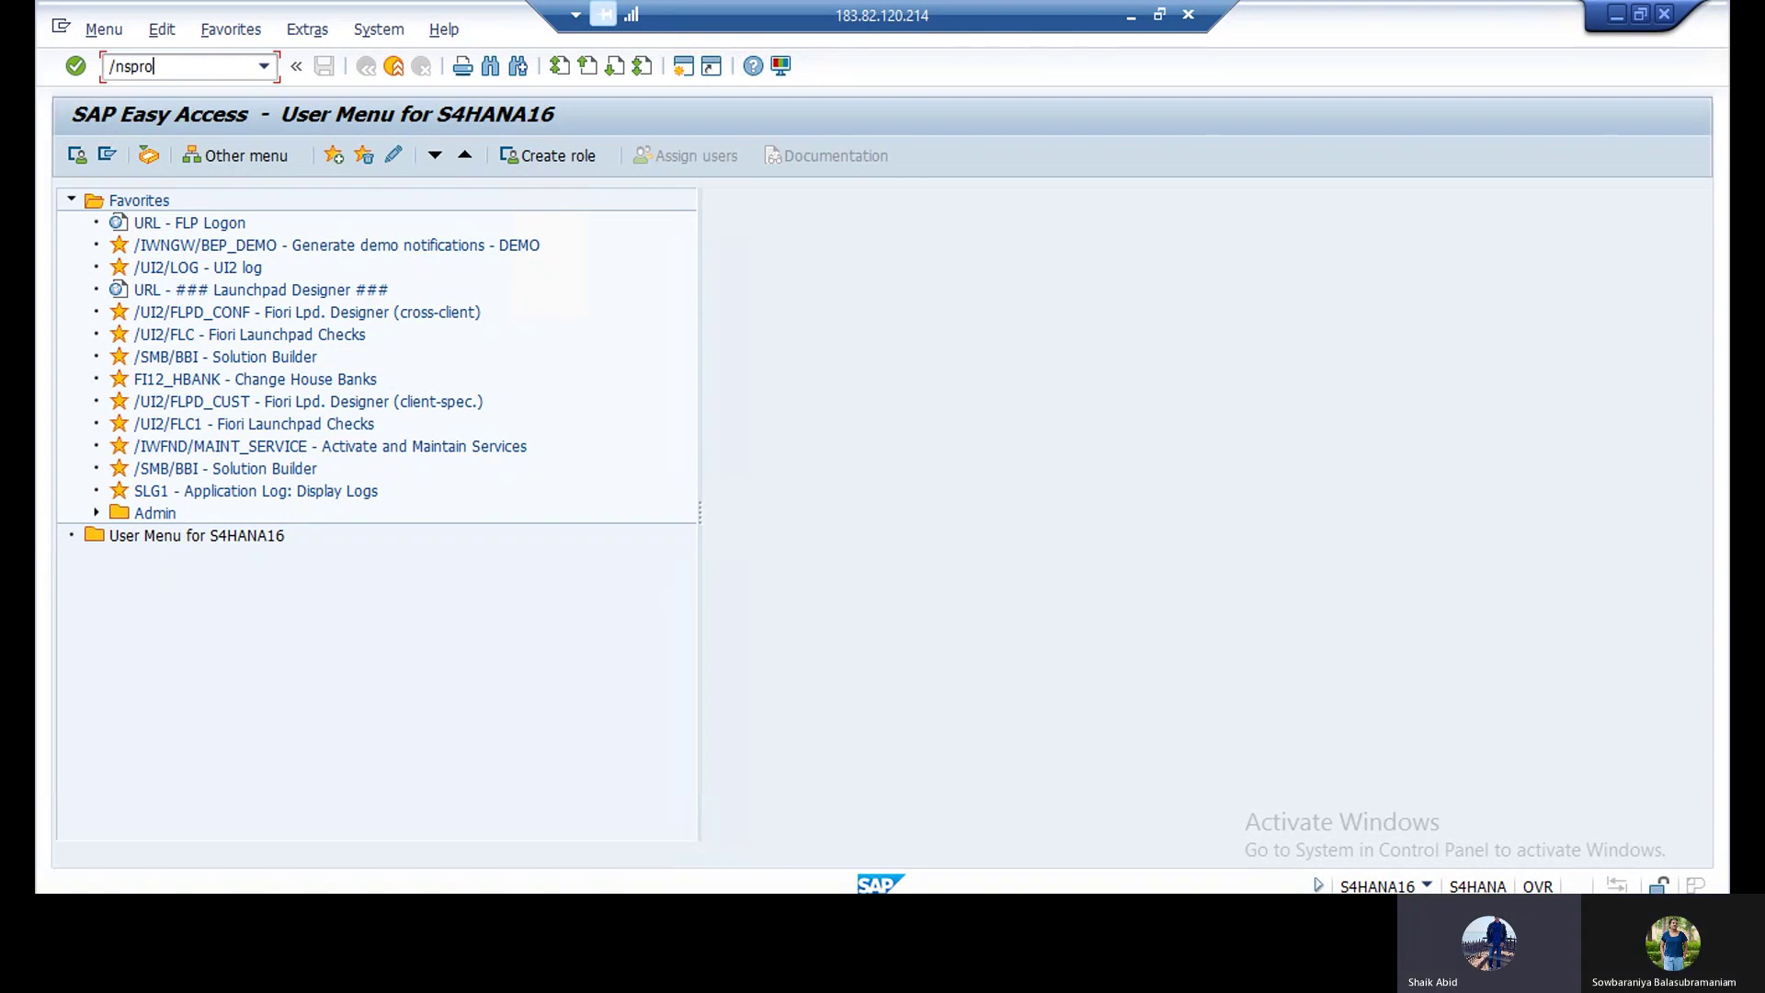
# Step: Run transaction SPRO, display the SAP Reference IMG and expand Financial Accounting Global Settings down to Ledgers
pyautogui.press('Return')
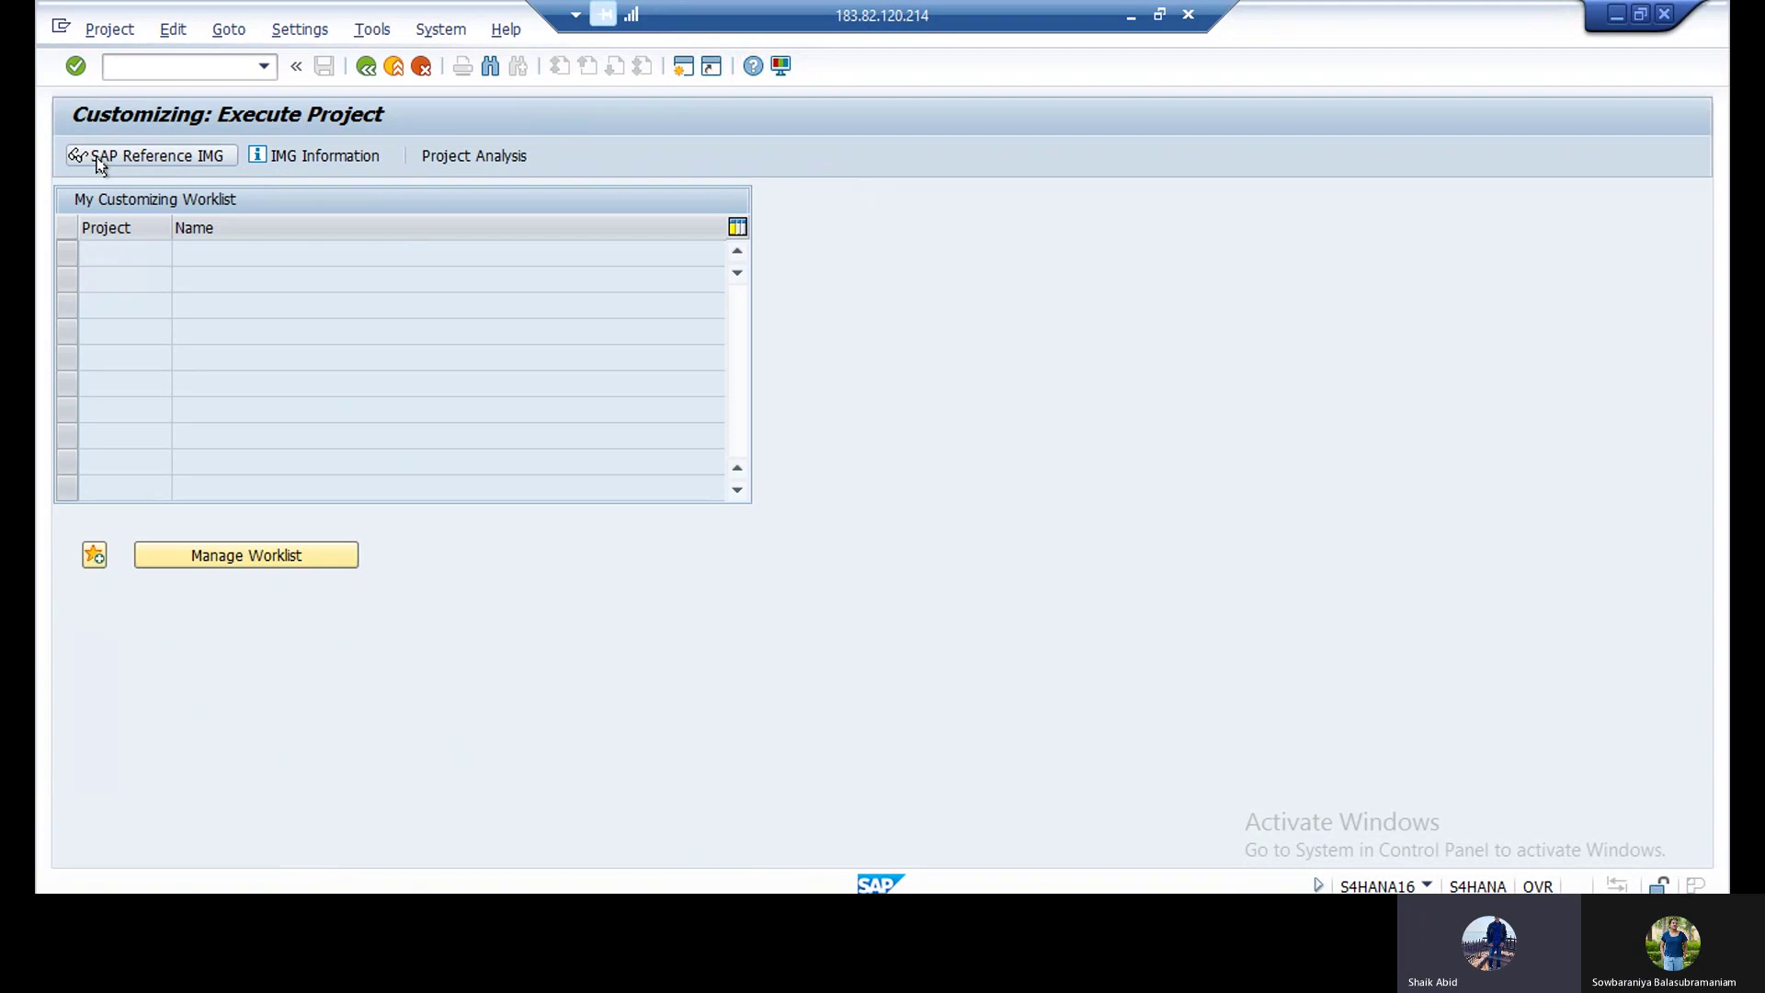
pyautogui.click(157, 156)
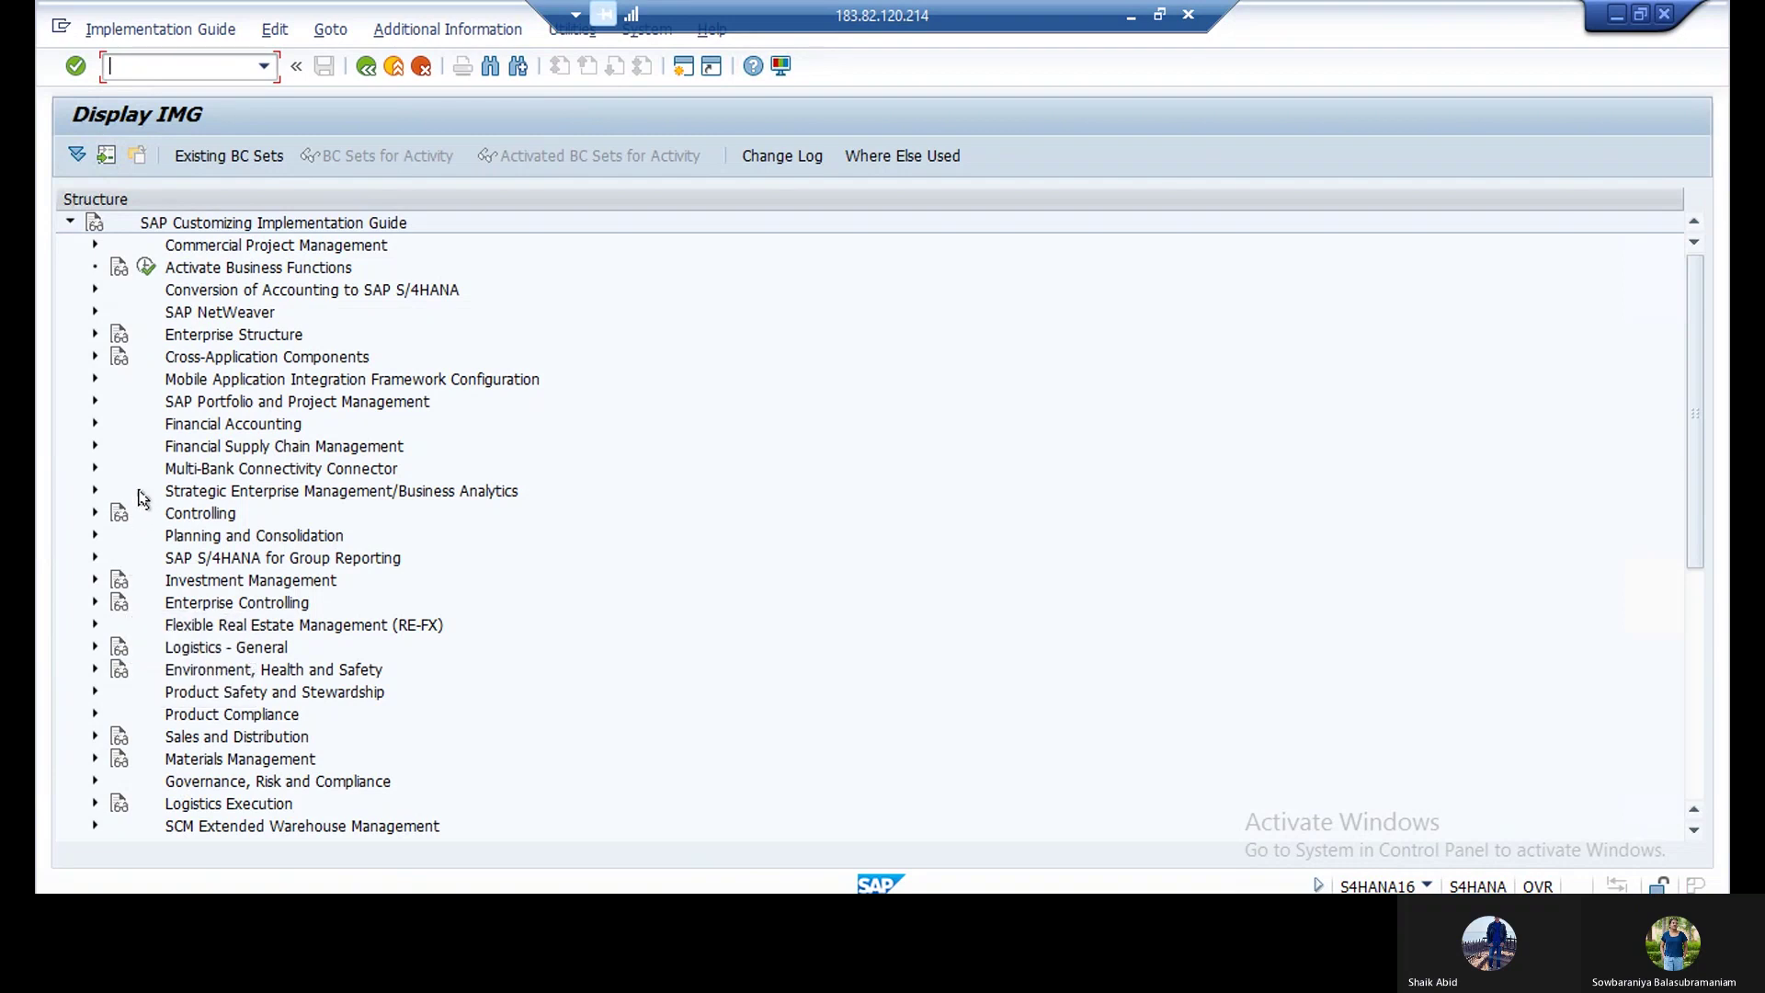
pyautogui.click(94, 426)
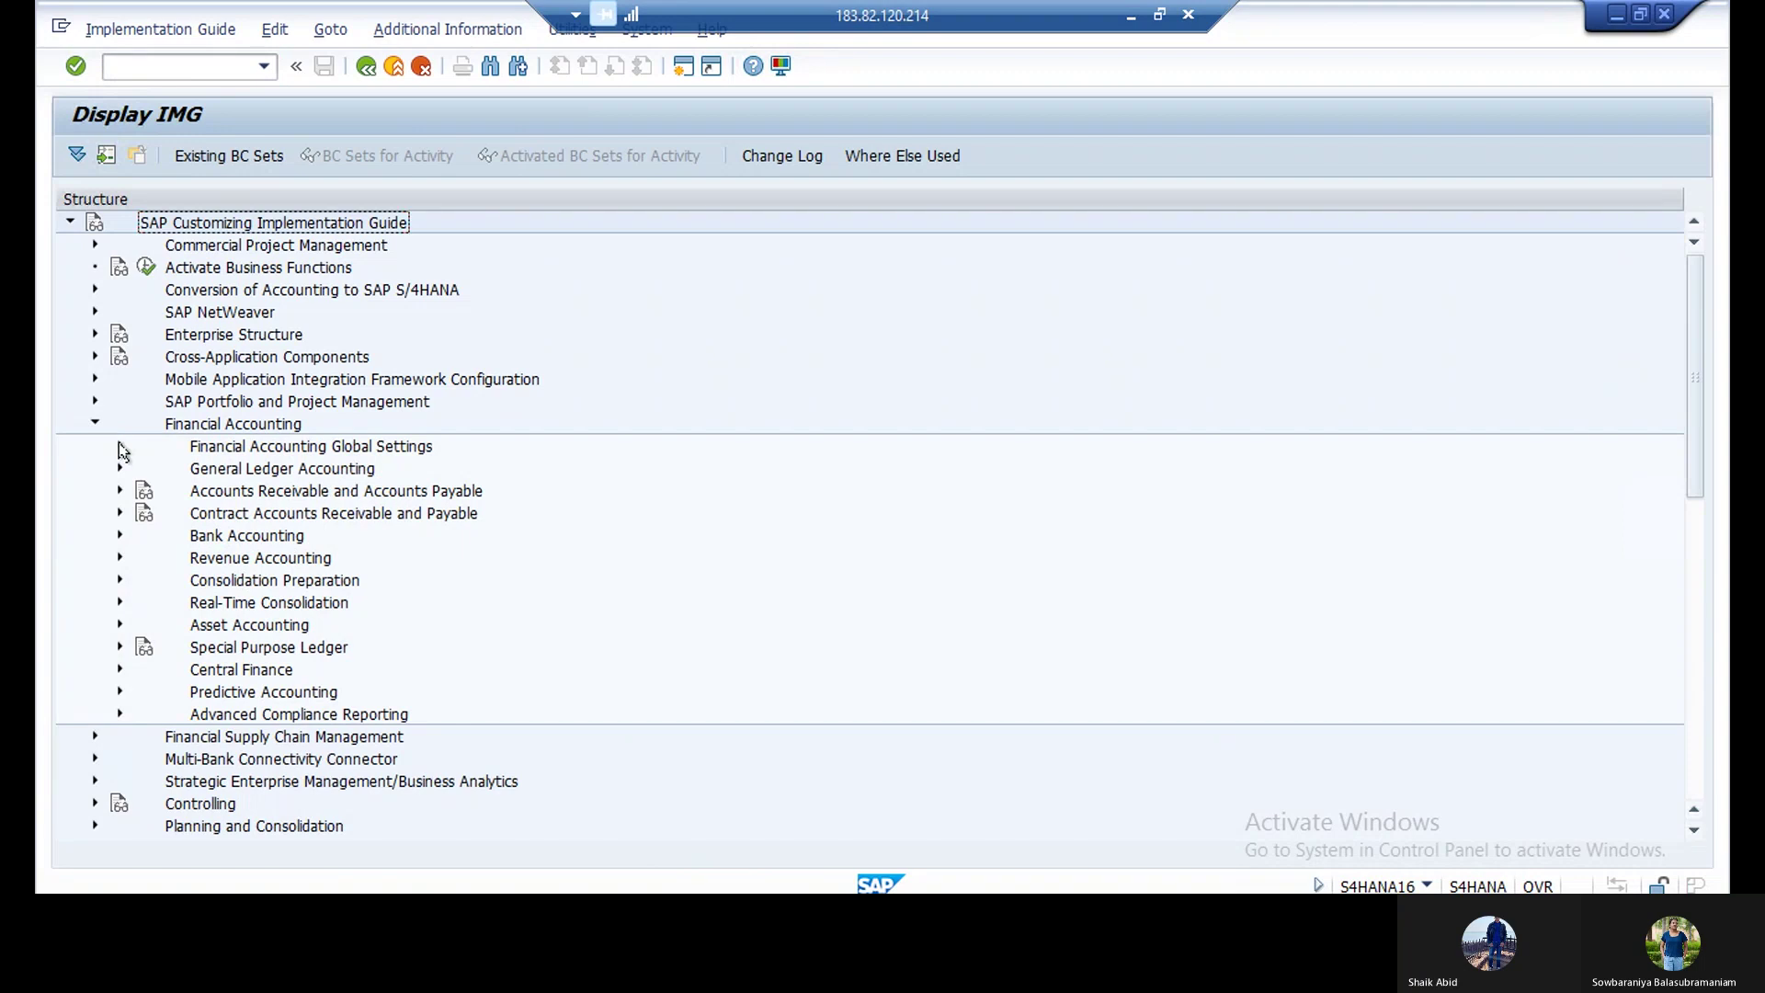
pyautogui.click(119, 448)
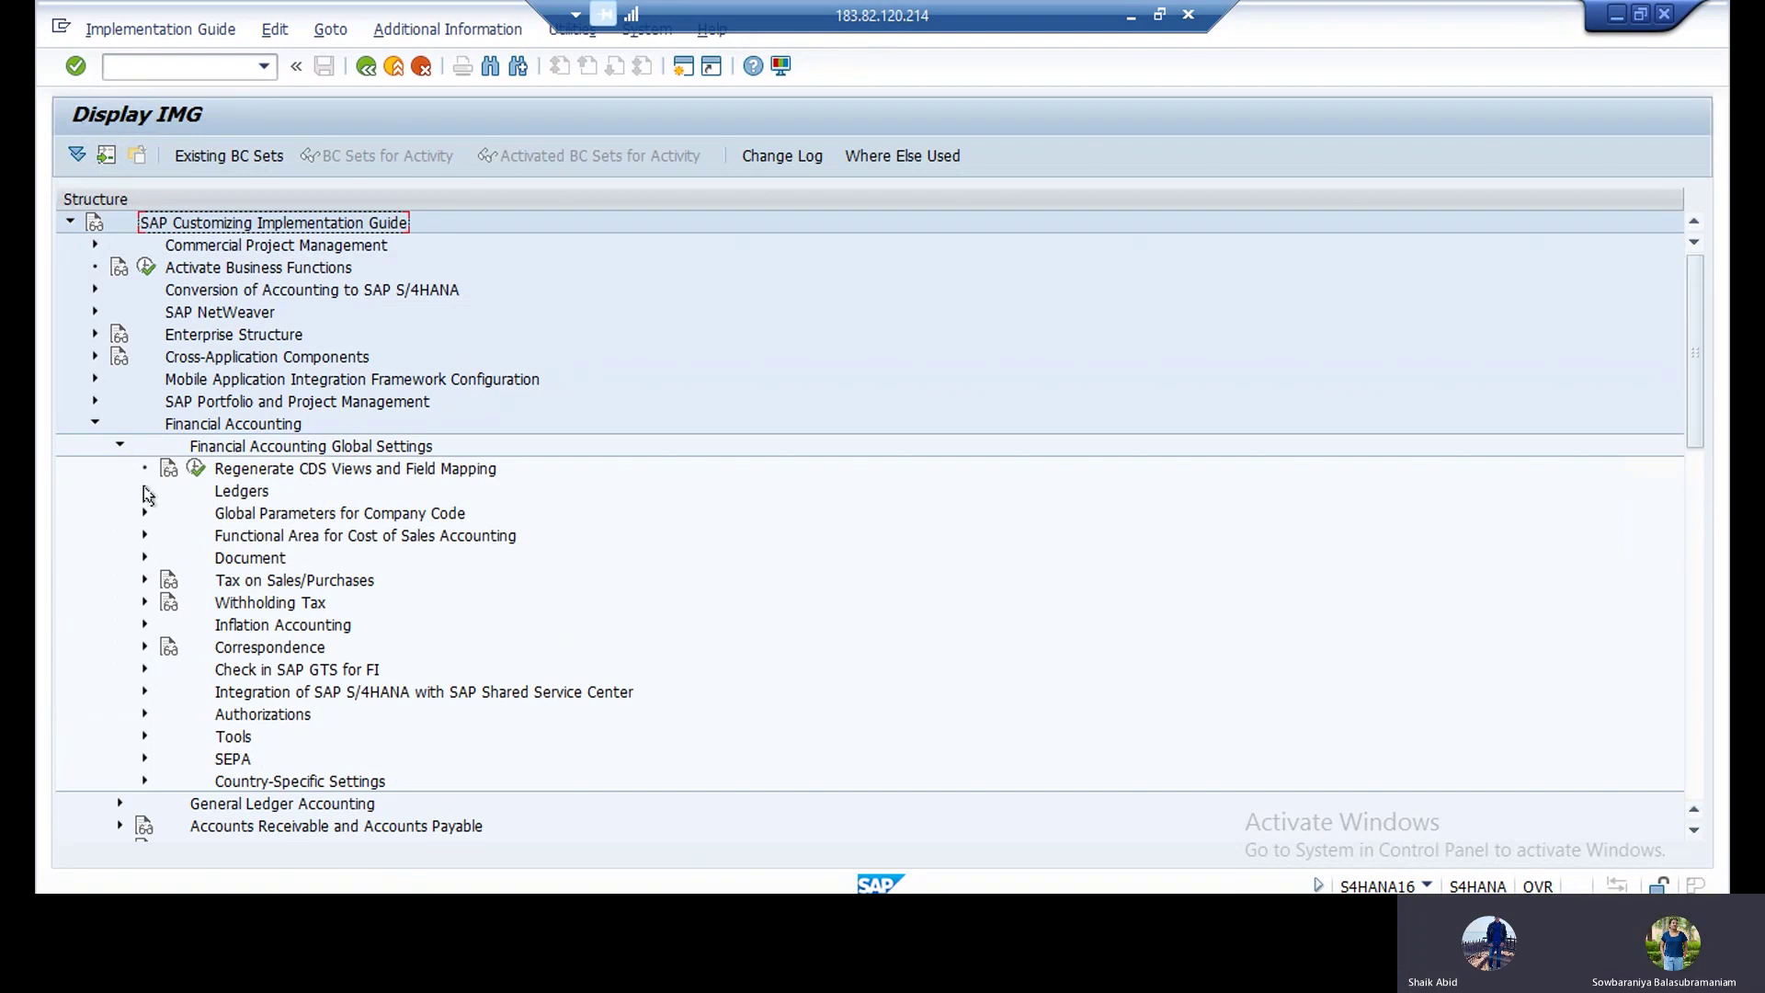
pyautogui.click(144, 491)
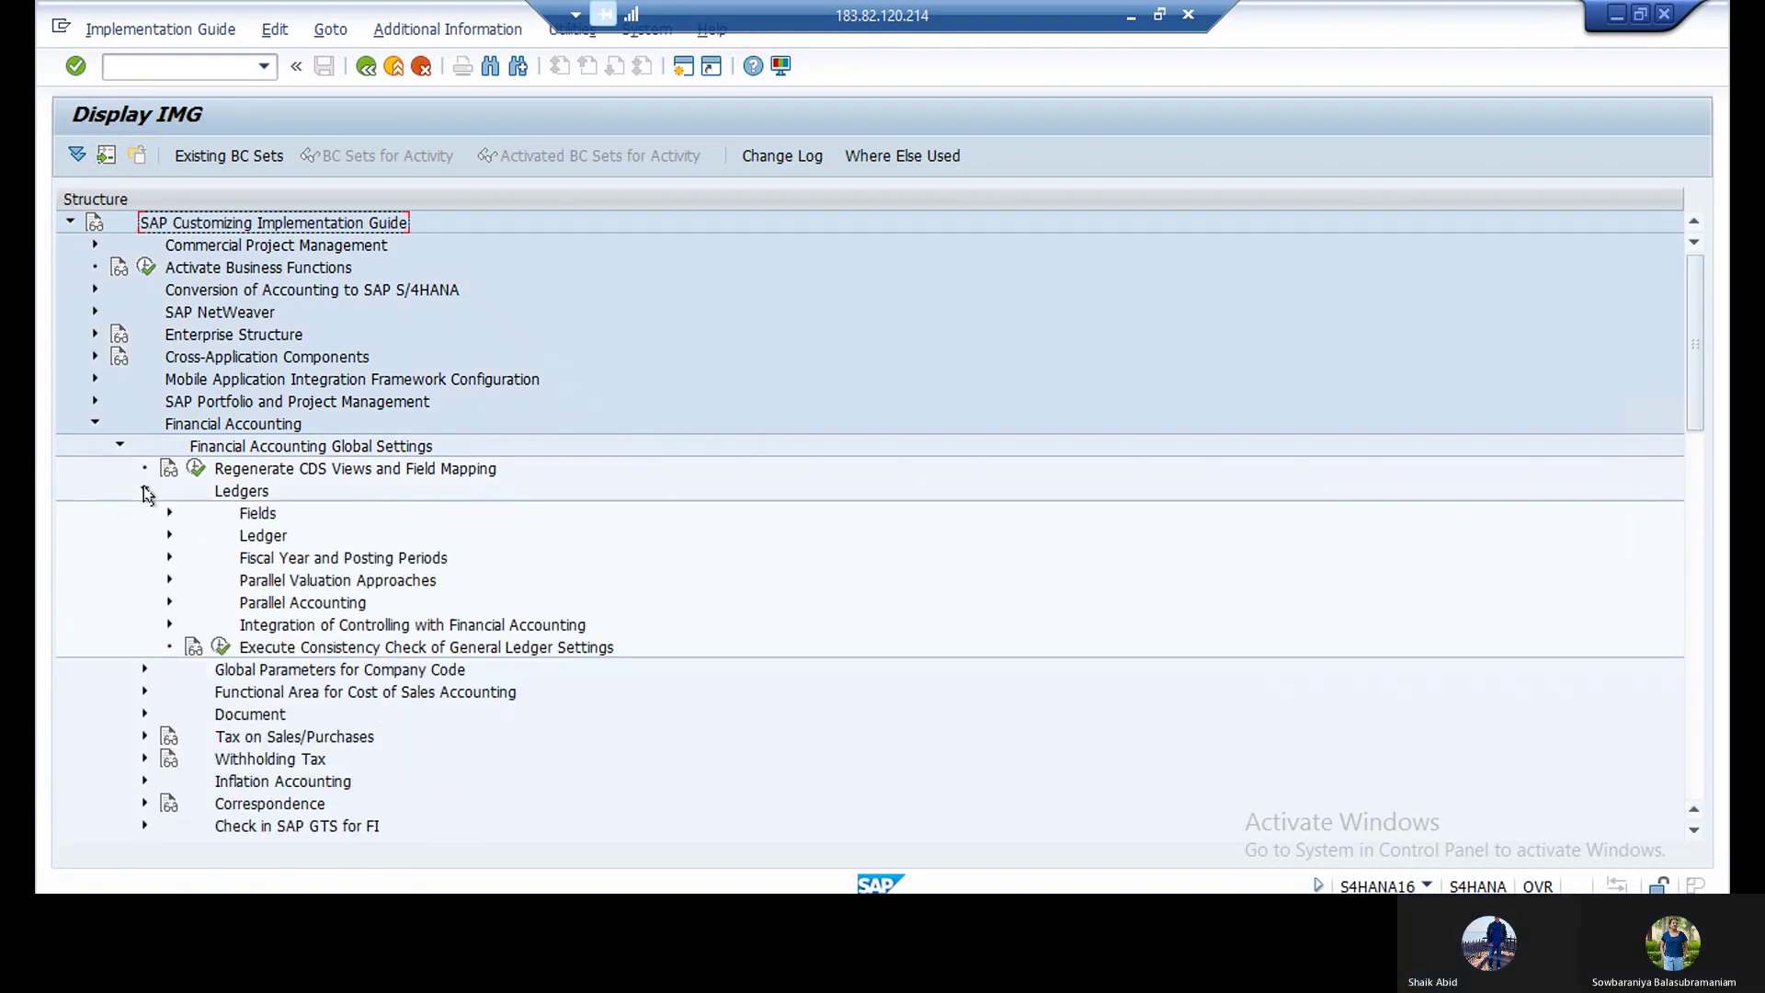
# Step: Open Define Settings for Ledgers and Currency Types under Ledger and accept the consistency check messages
pyautogui.click(169, 537)
pyautogui.click(169, 537)
pyautogui.click(169, 537)
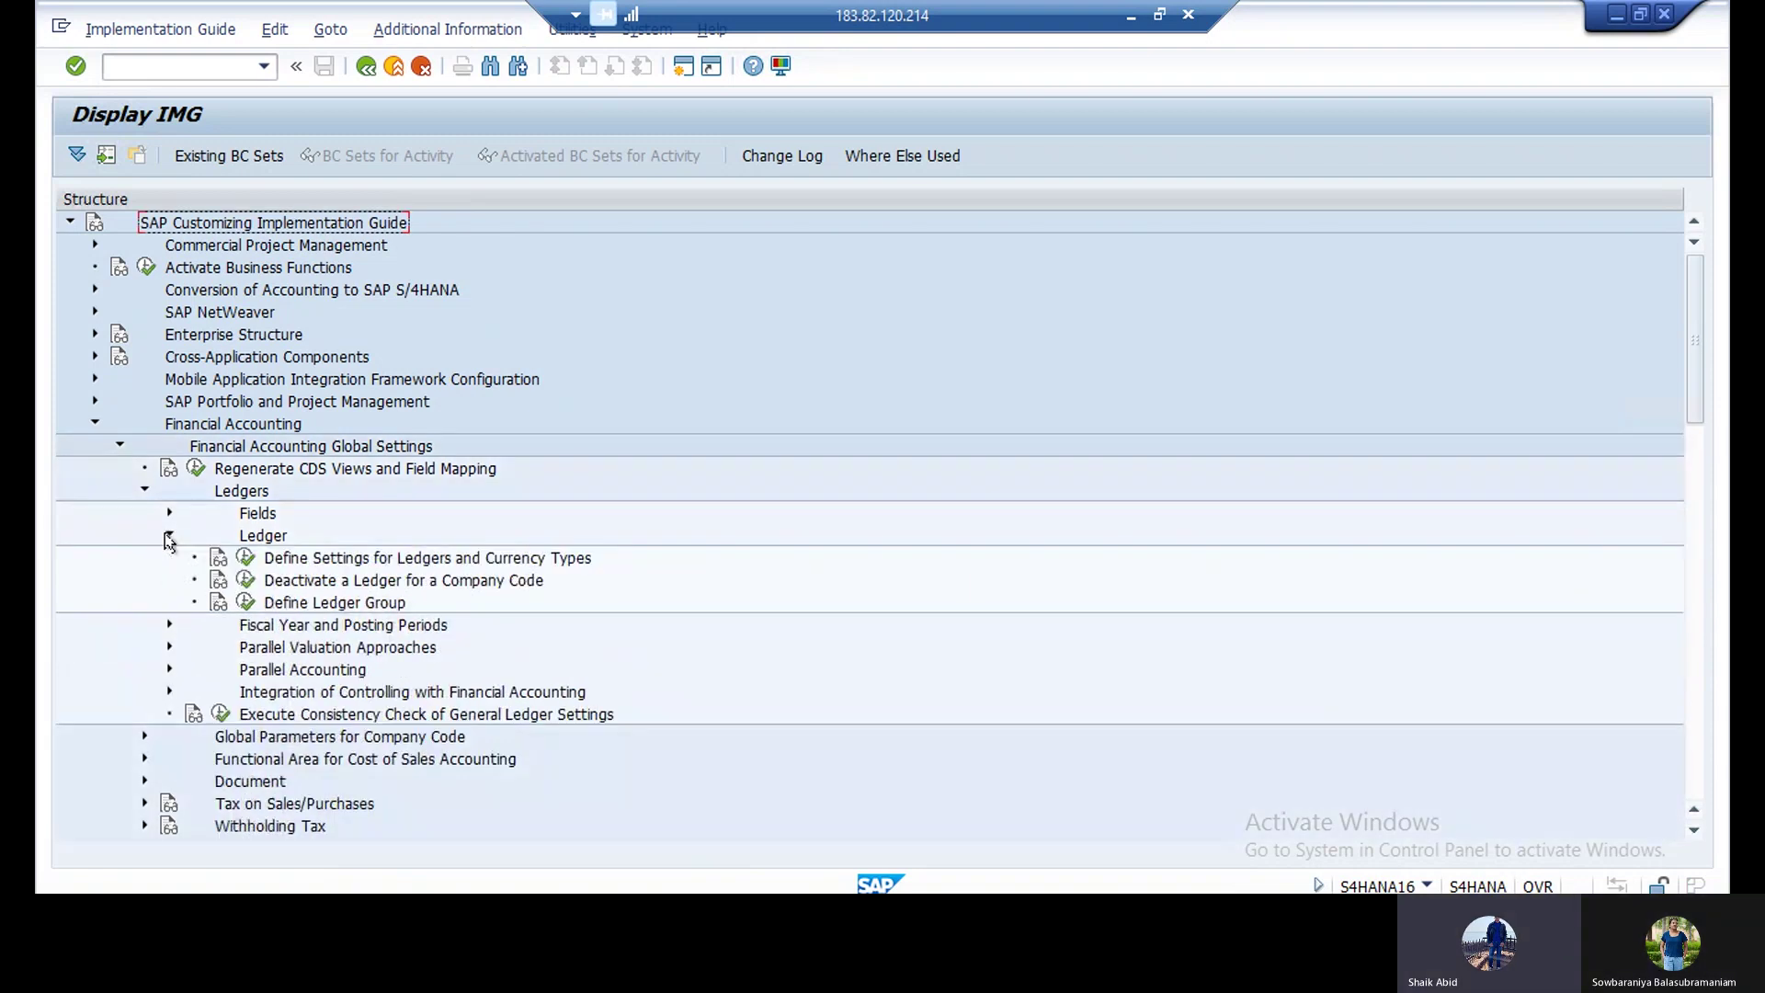
pyautogui.click(246, 558)
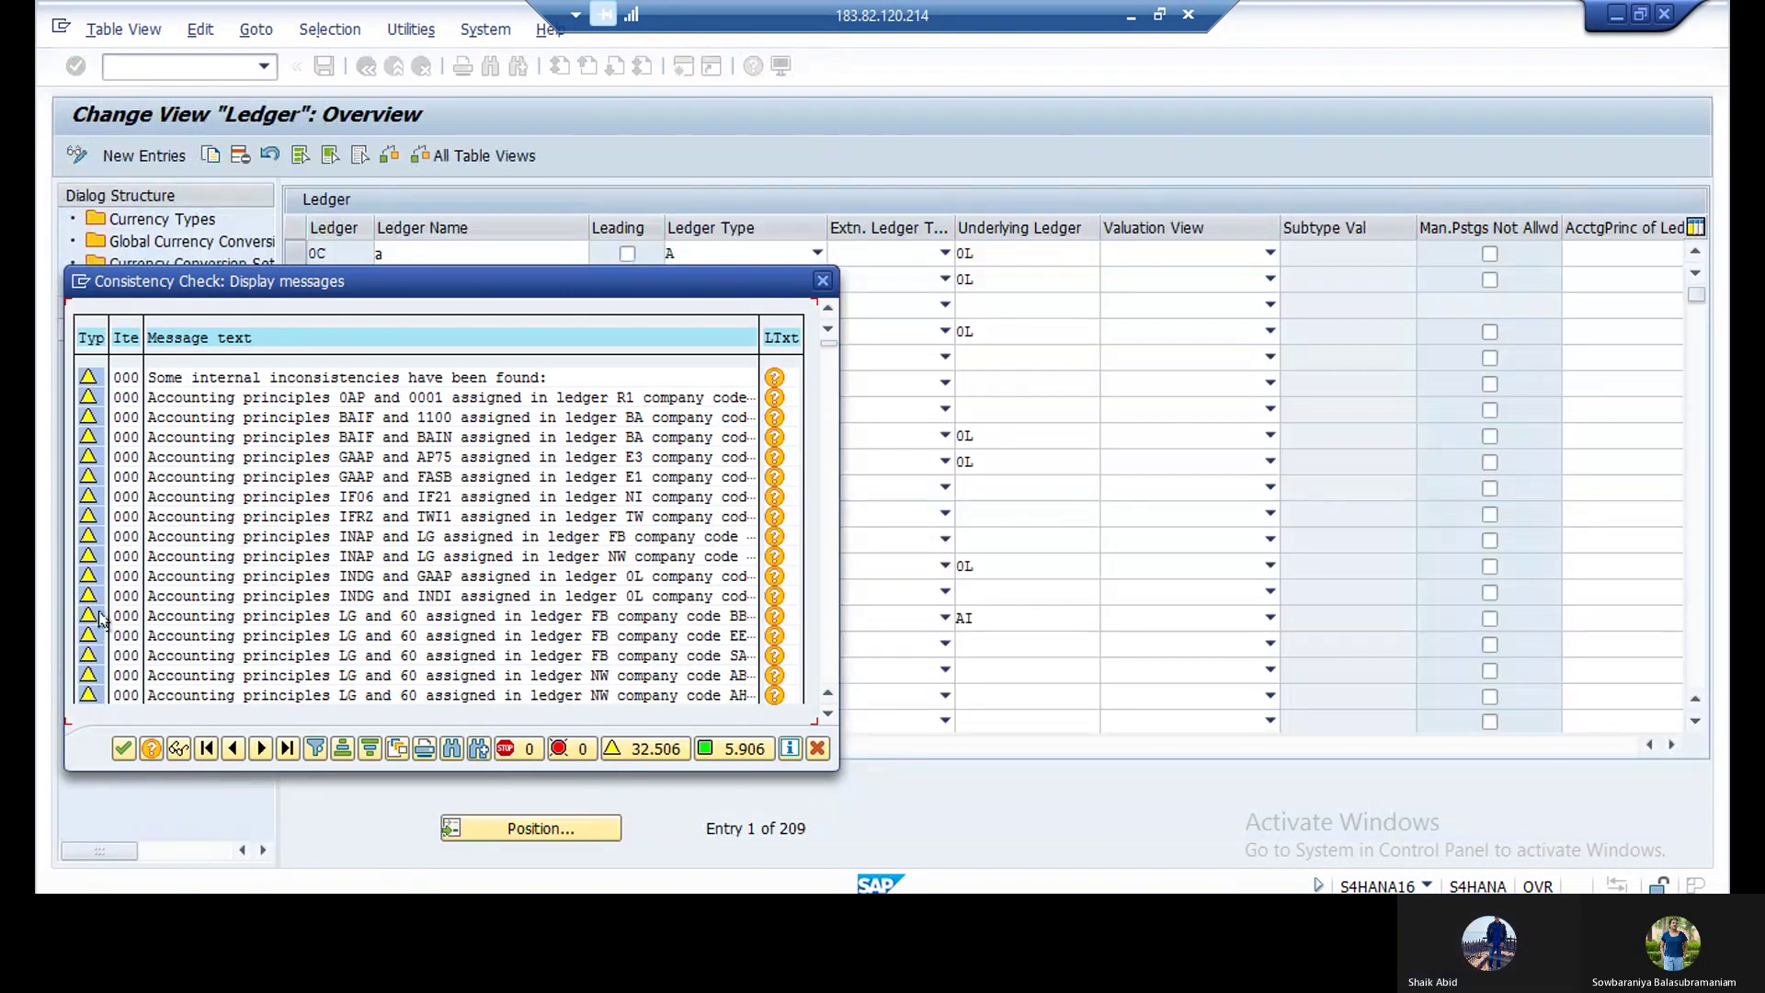
pyautogui.click(123, 748)
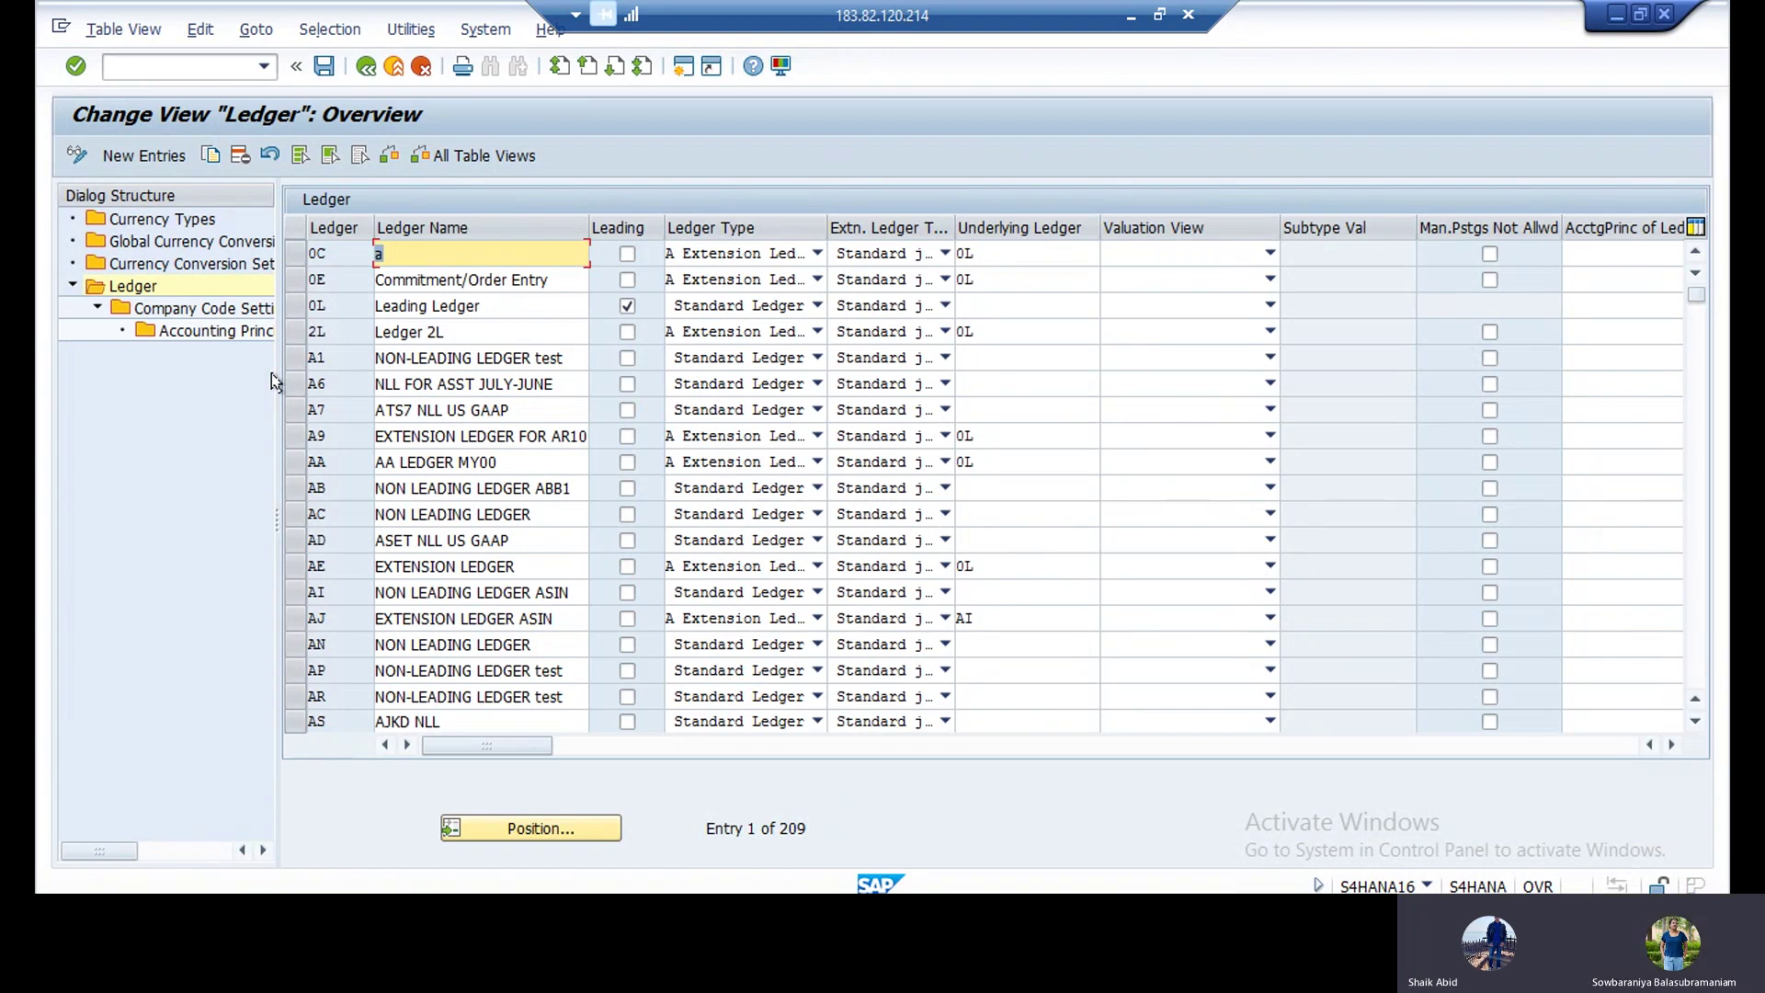
# Step: Start a new entry in the Ledger view with the ledger code SF
pyautogui.doubleClick(131, 286)
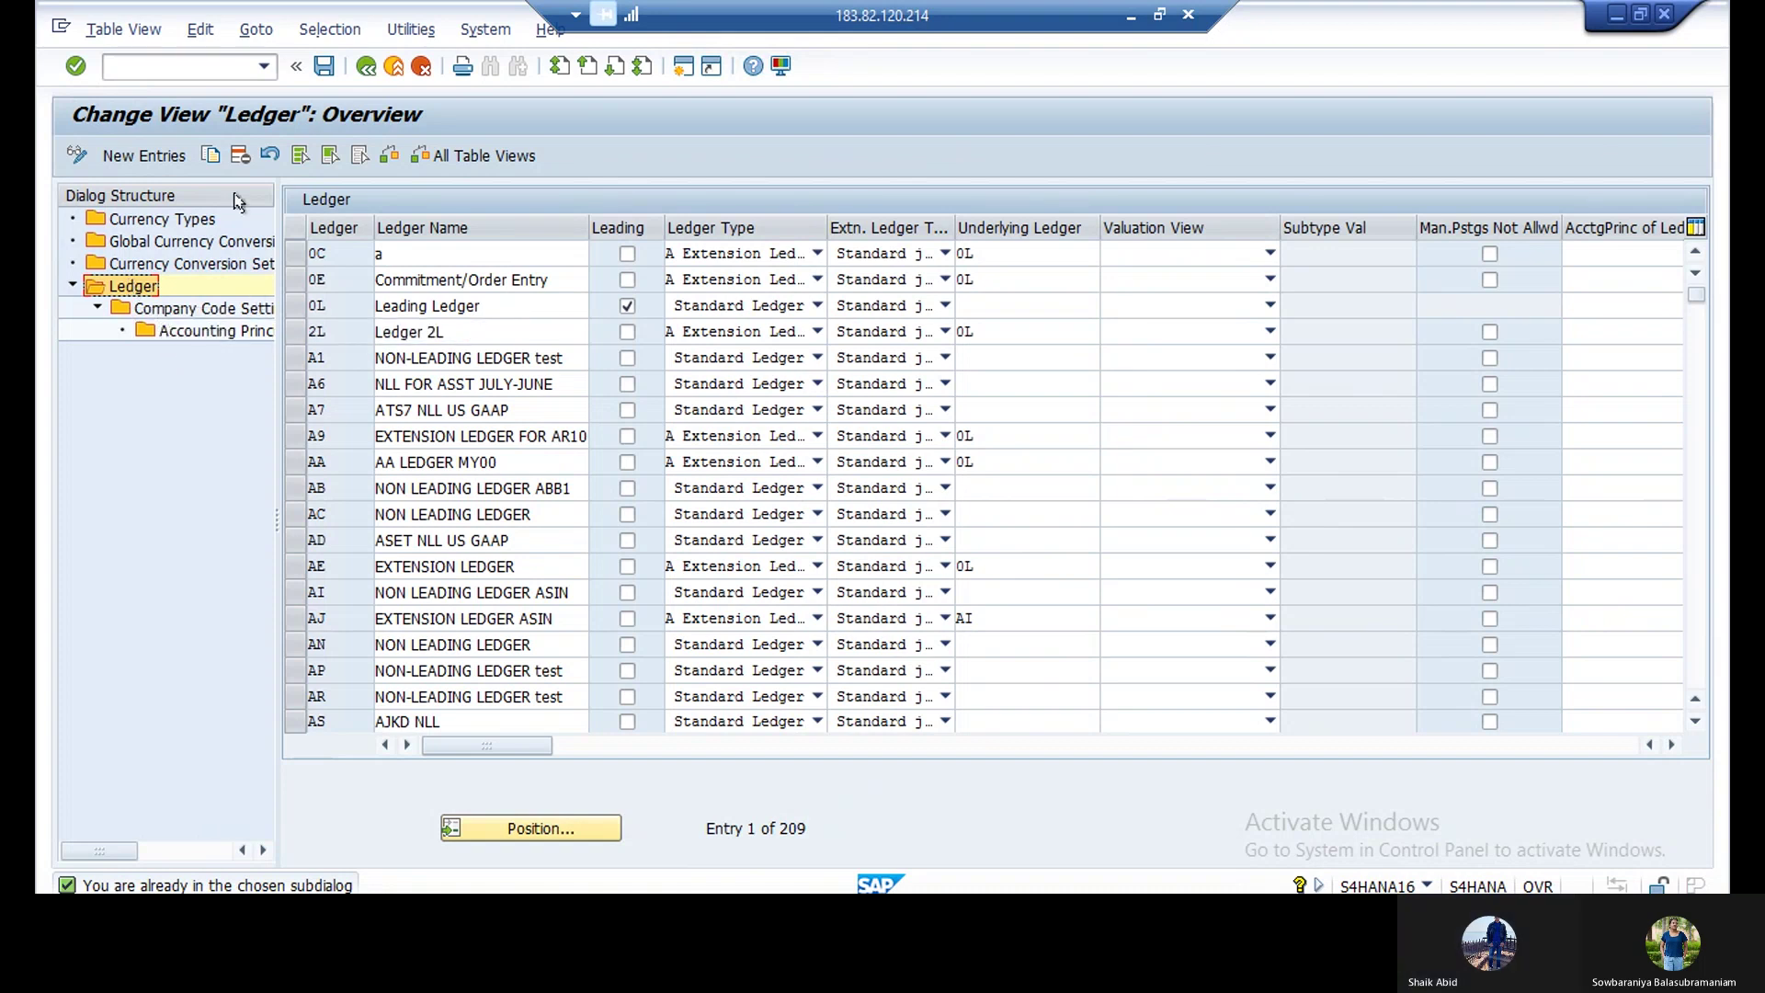
pyautogui.click(133, 156)
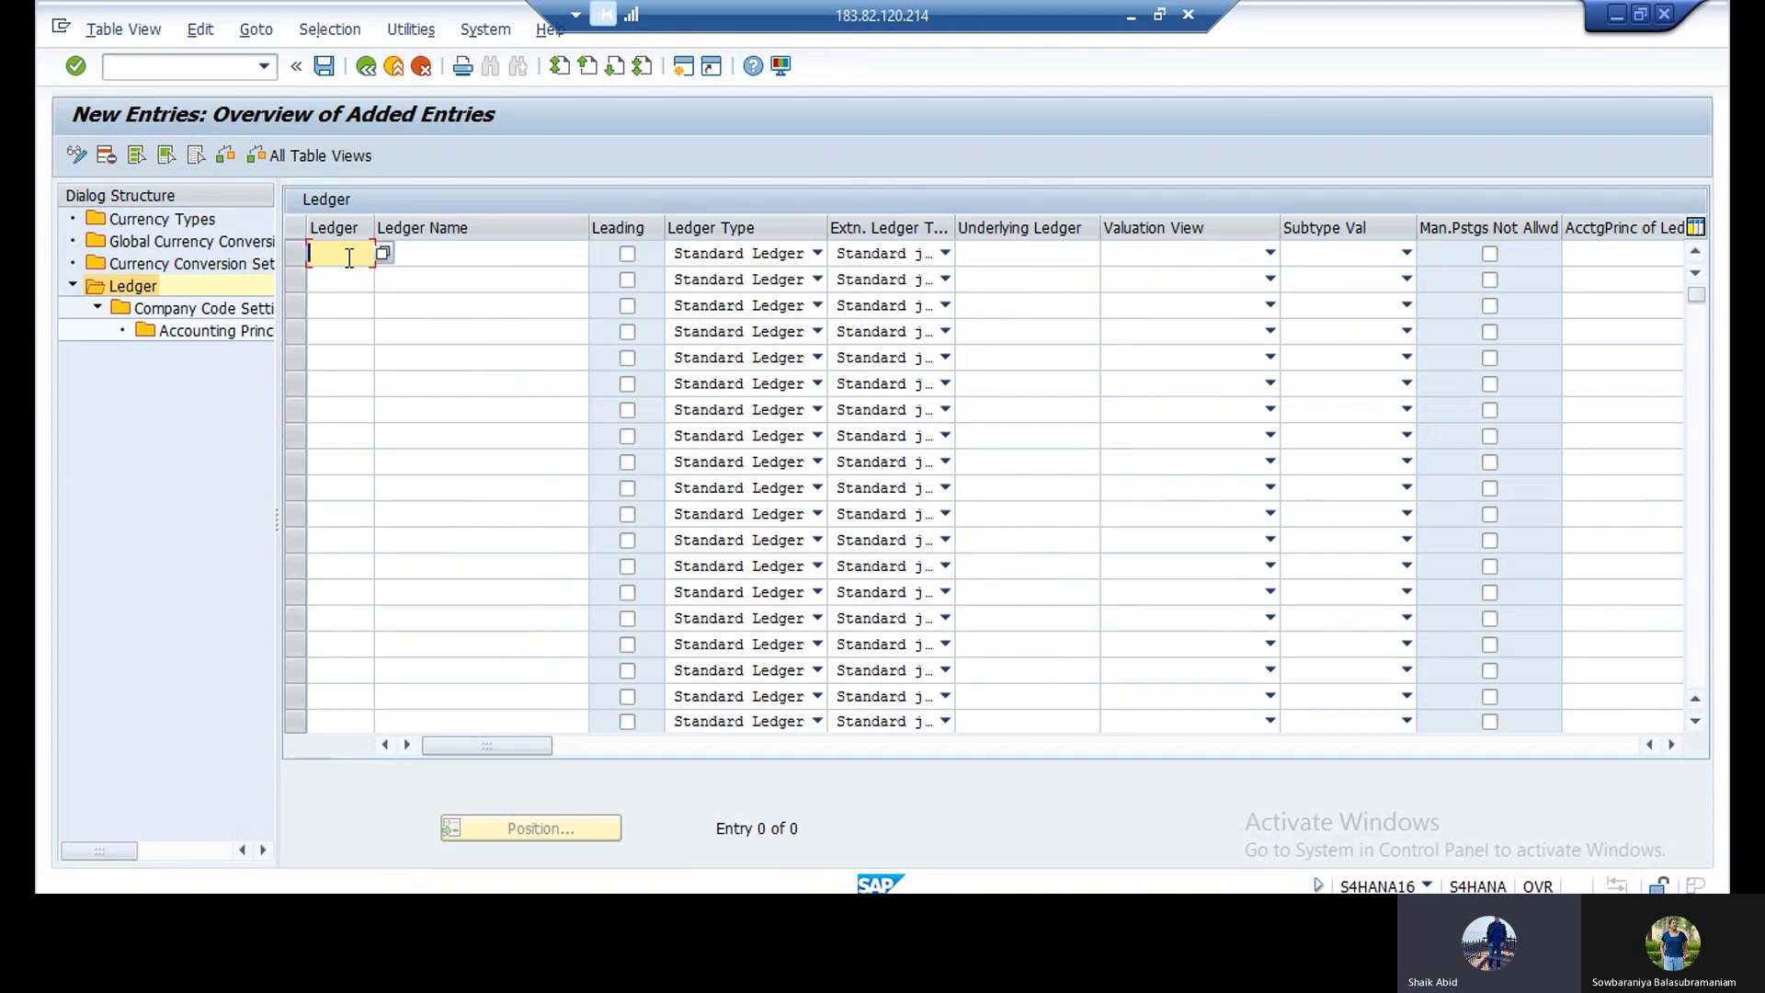
pyautogui.write('SO')
pyautogui.press('BackSpace')
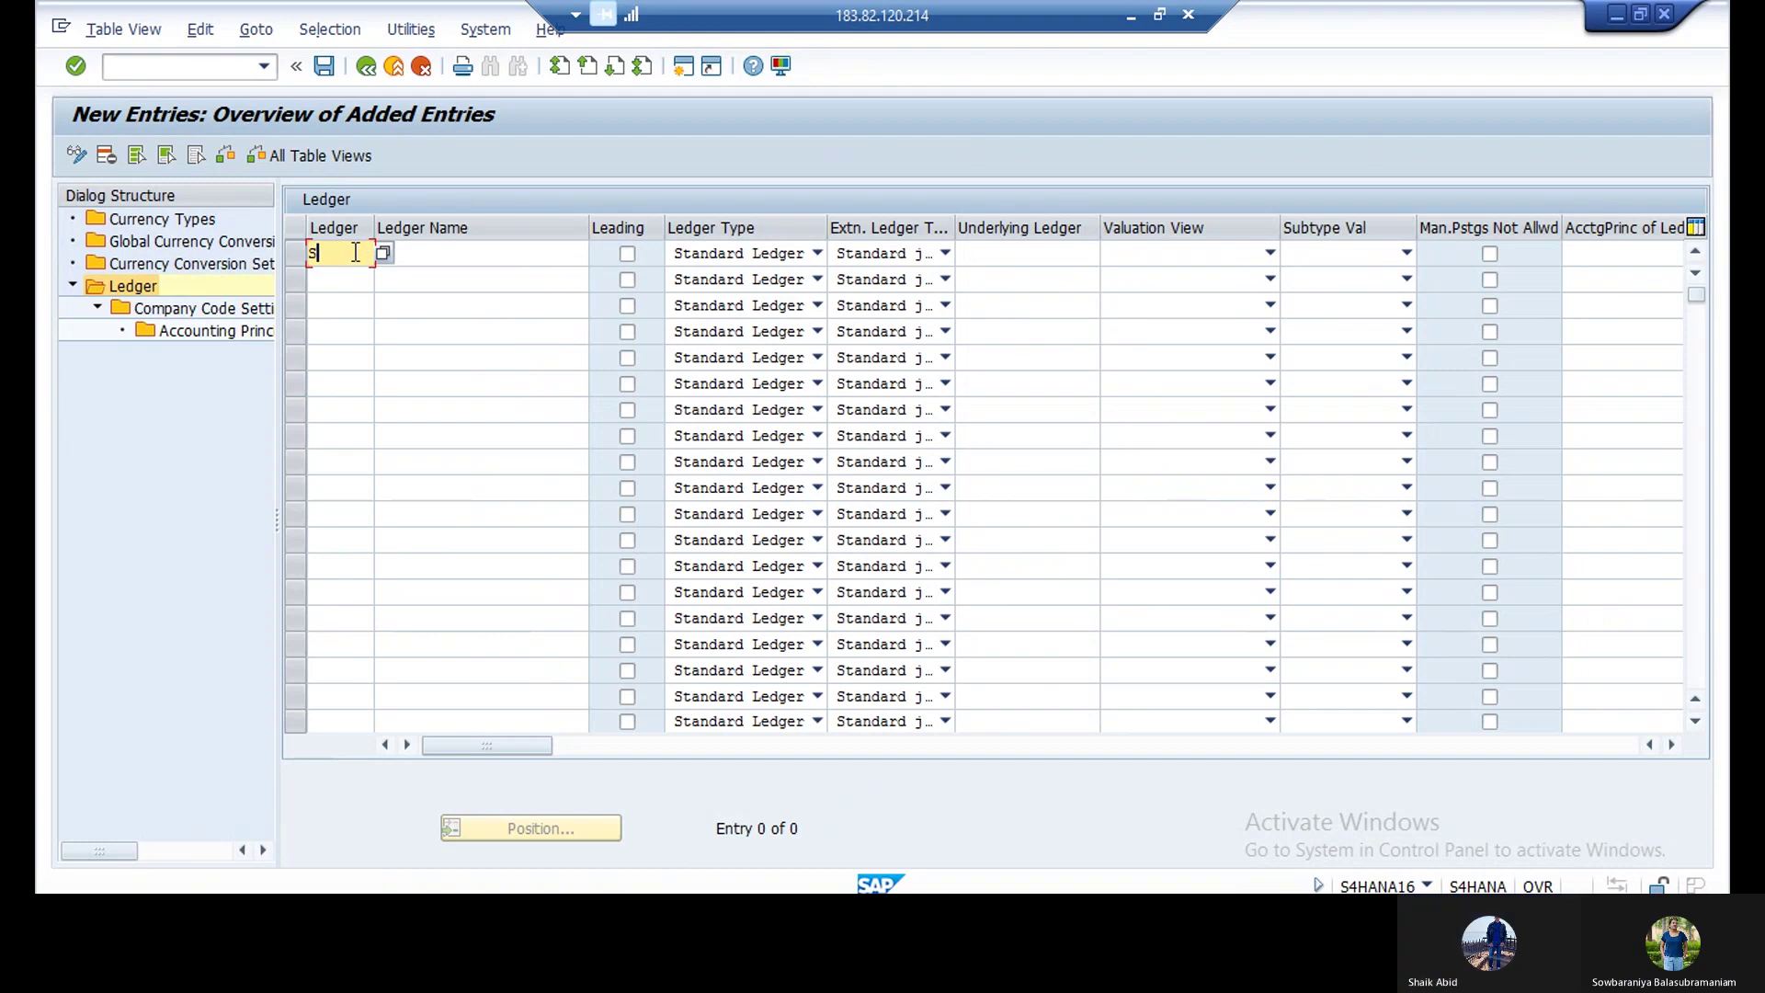
pyautogui.write('f')
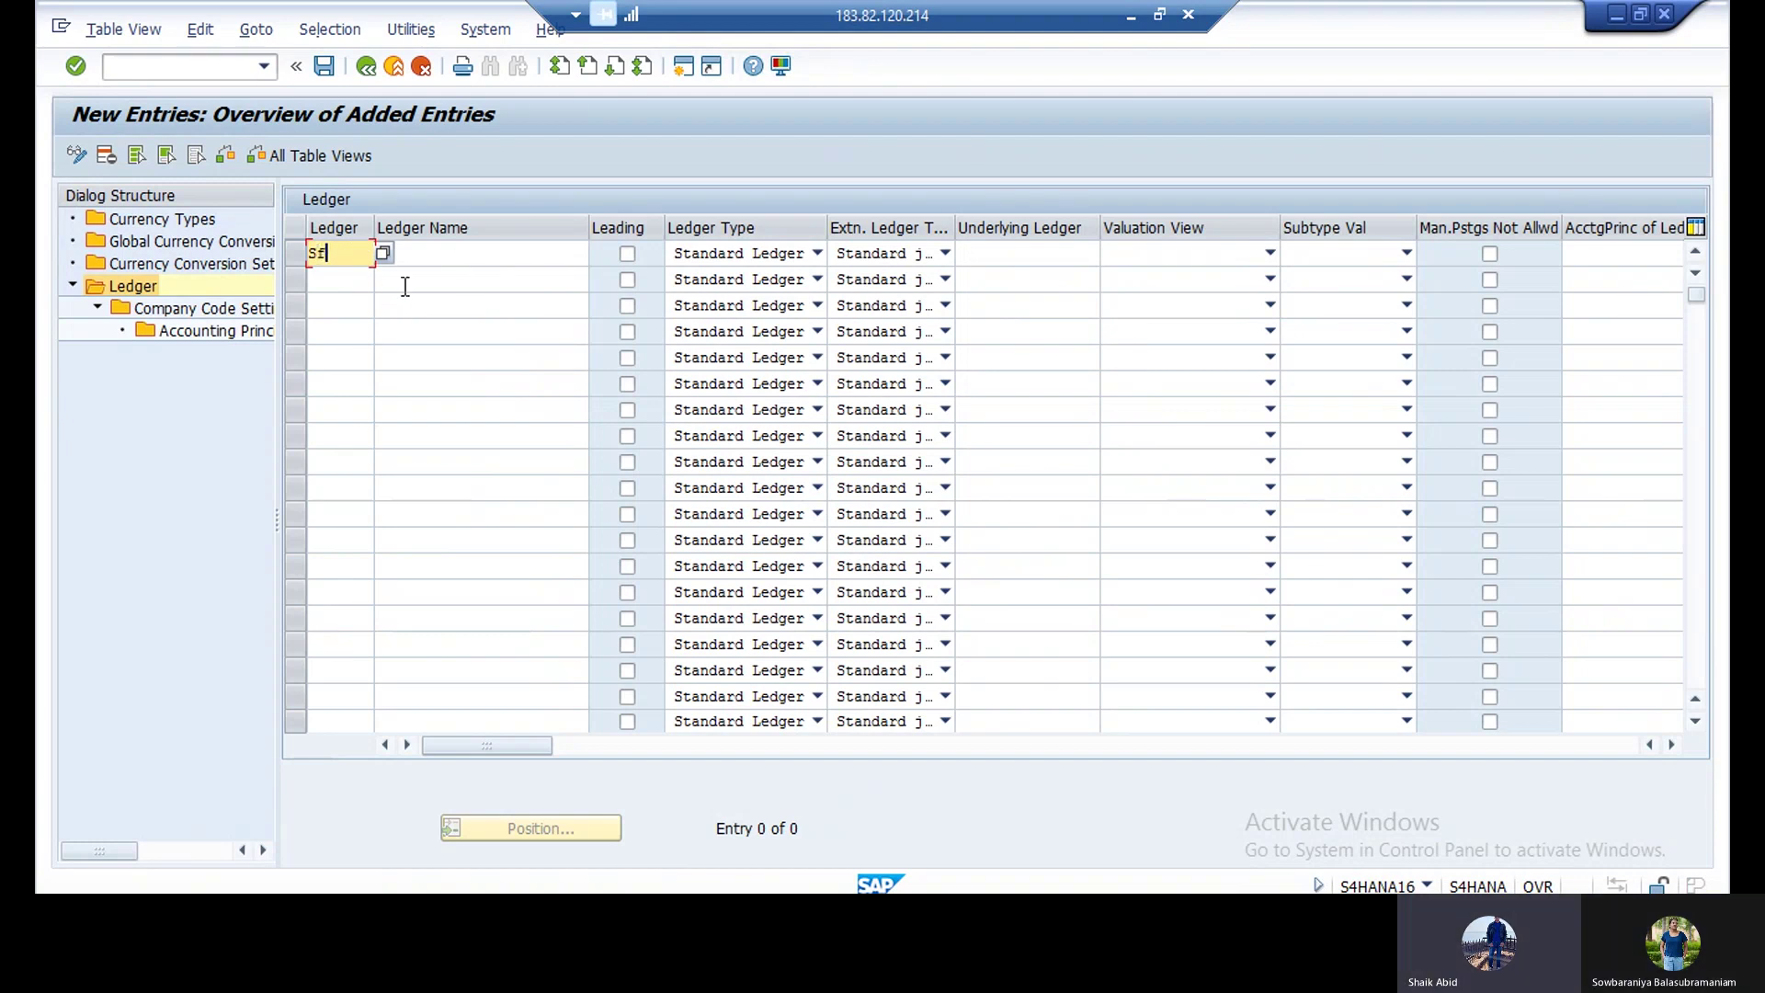
# Step: Name the new ledger "Extension ledger for Soft" and set its ledger type to Extension Ledger
pyautogui.click(412, 257)
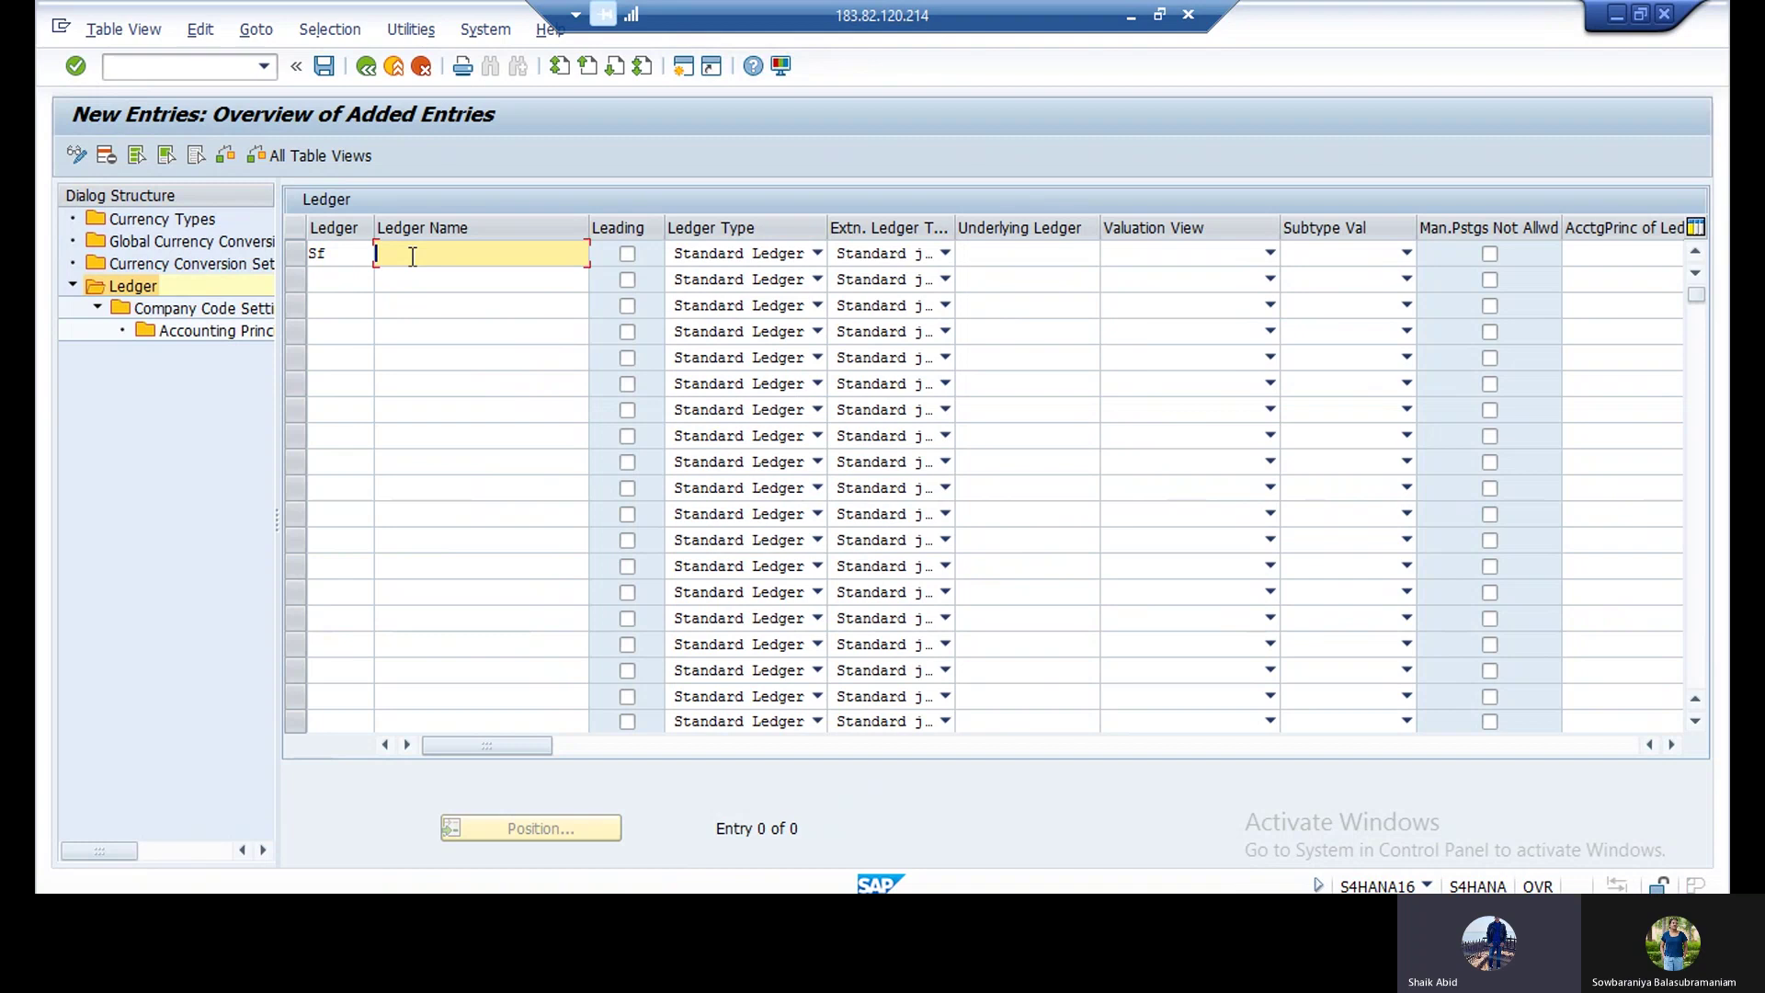
pyautogui.write('Extension ledgeer')
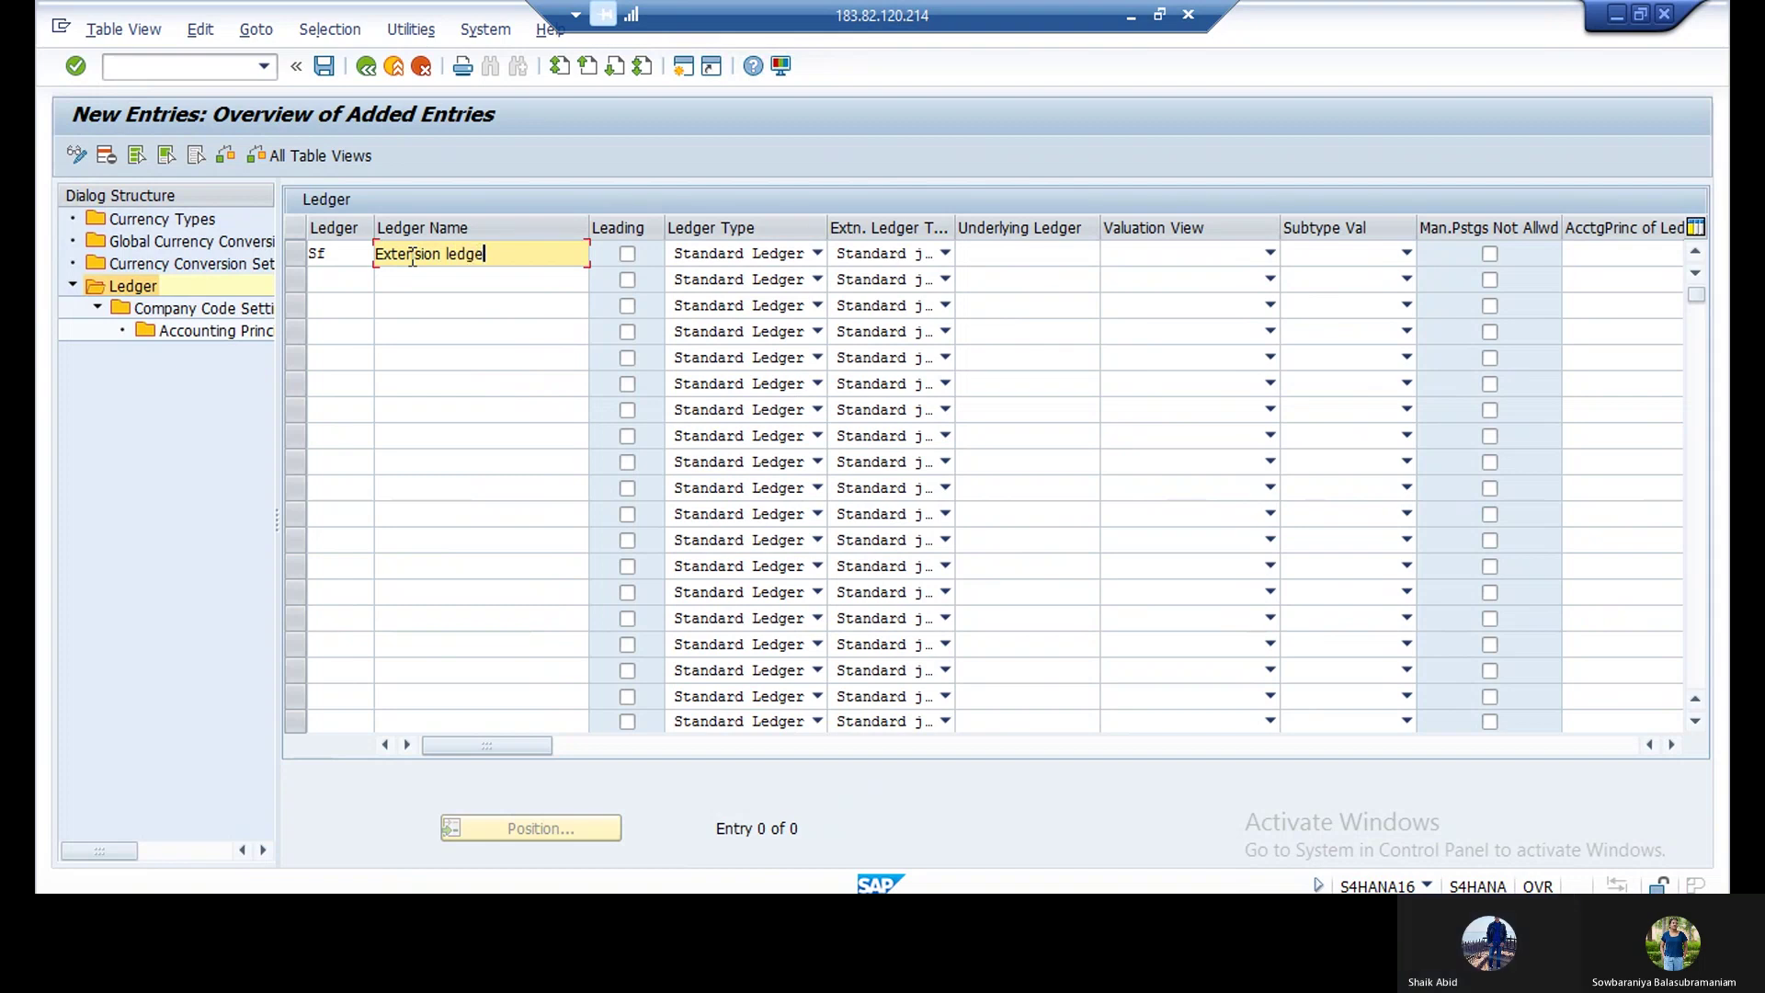
pyautogui.press('BackSpace')
pyautogui.press('BackSpace')
pyautogui.press('BackSpace')
pyautogui.write('r for Soft')
pyautogui.click(714, 260)
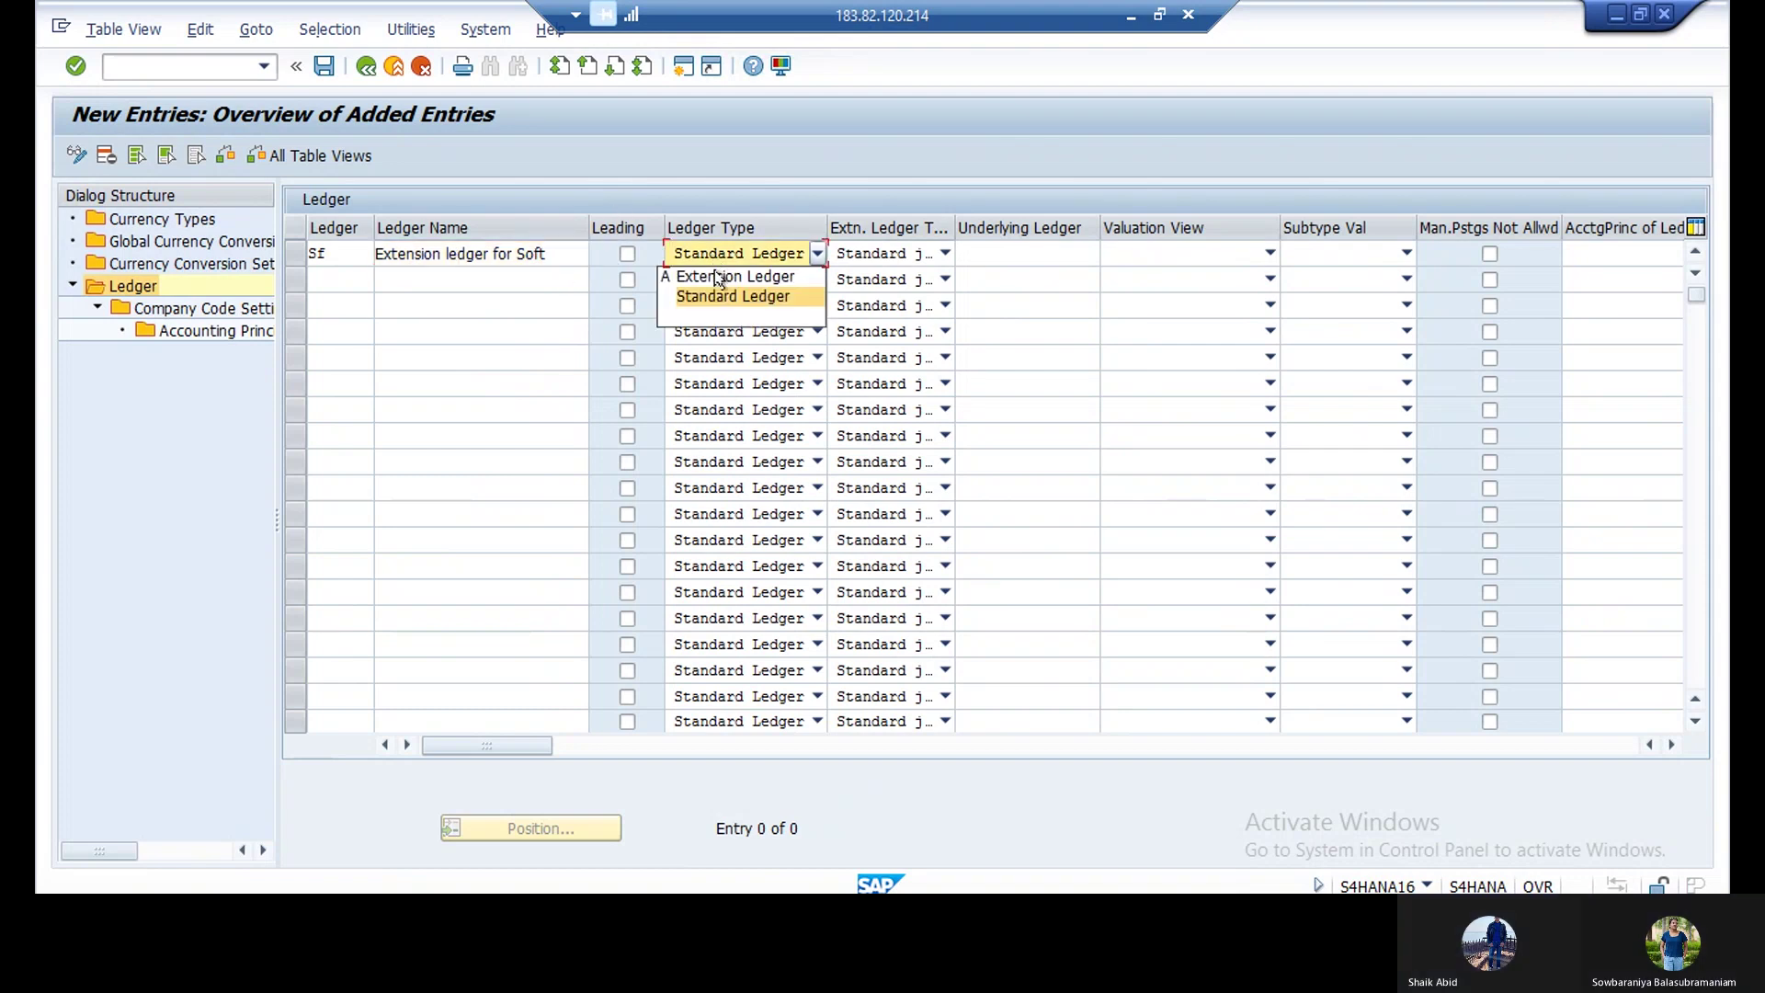
pyautogui.click(719, 278)
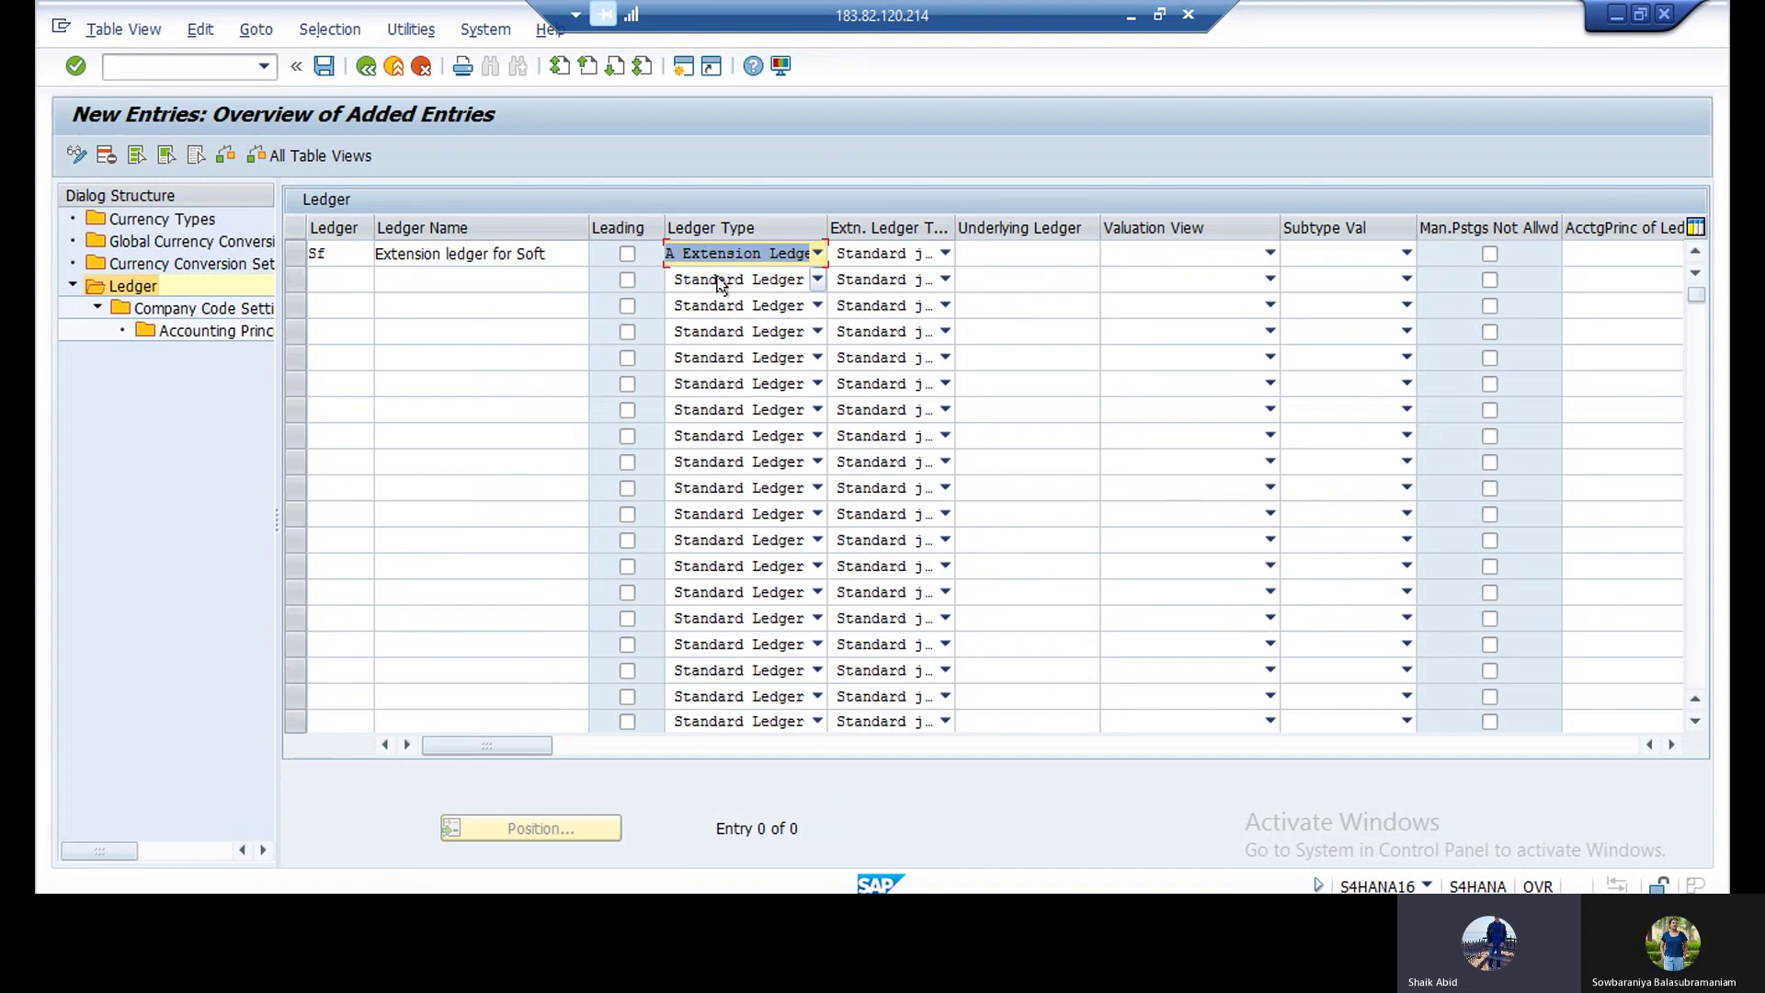
pyautogui.click(969, 251)
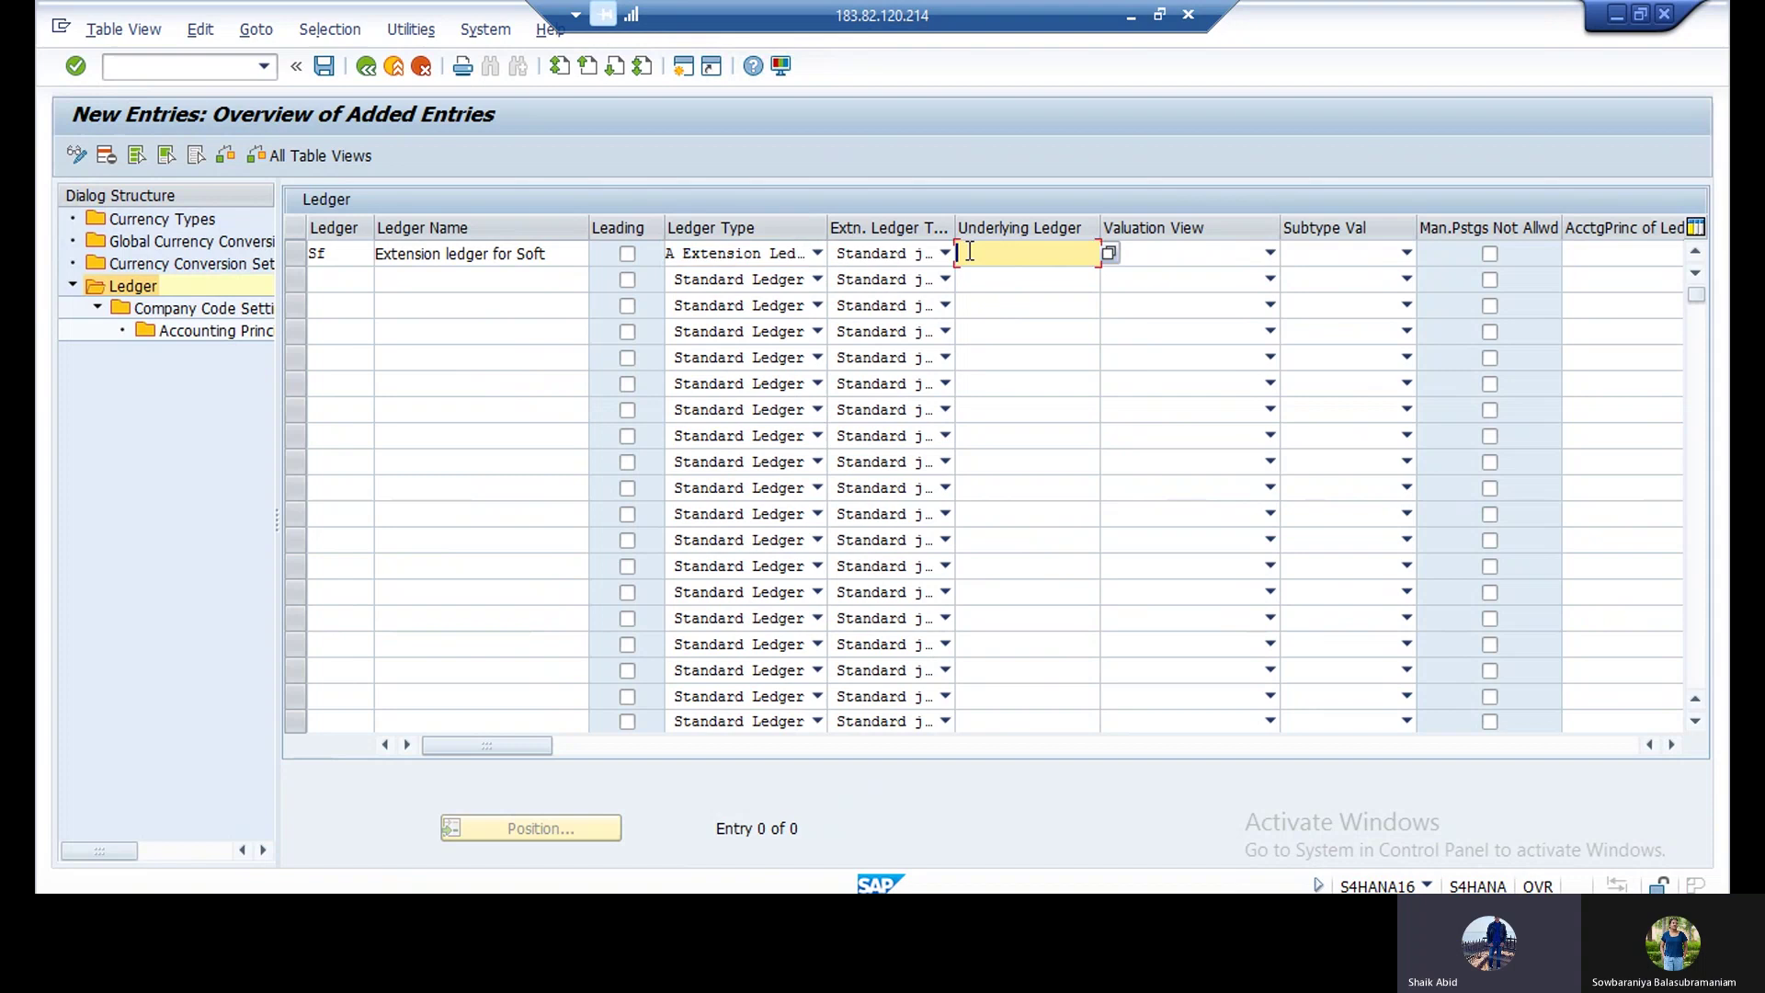
pyautogui.click(1109, 253)
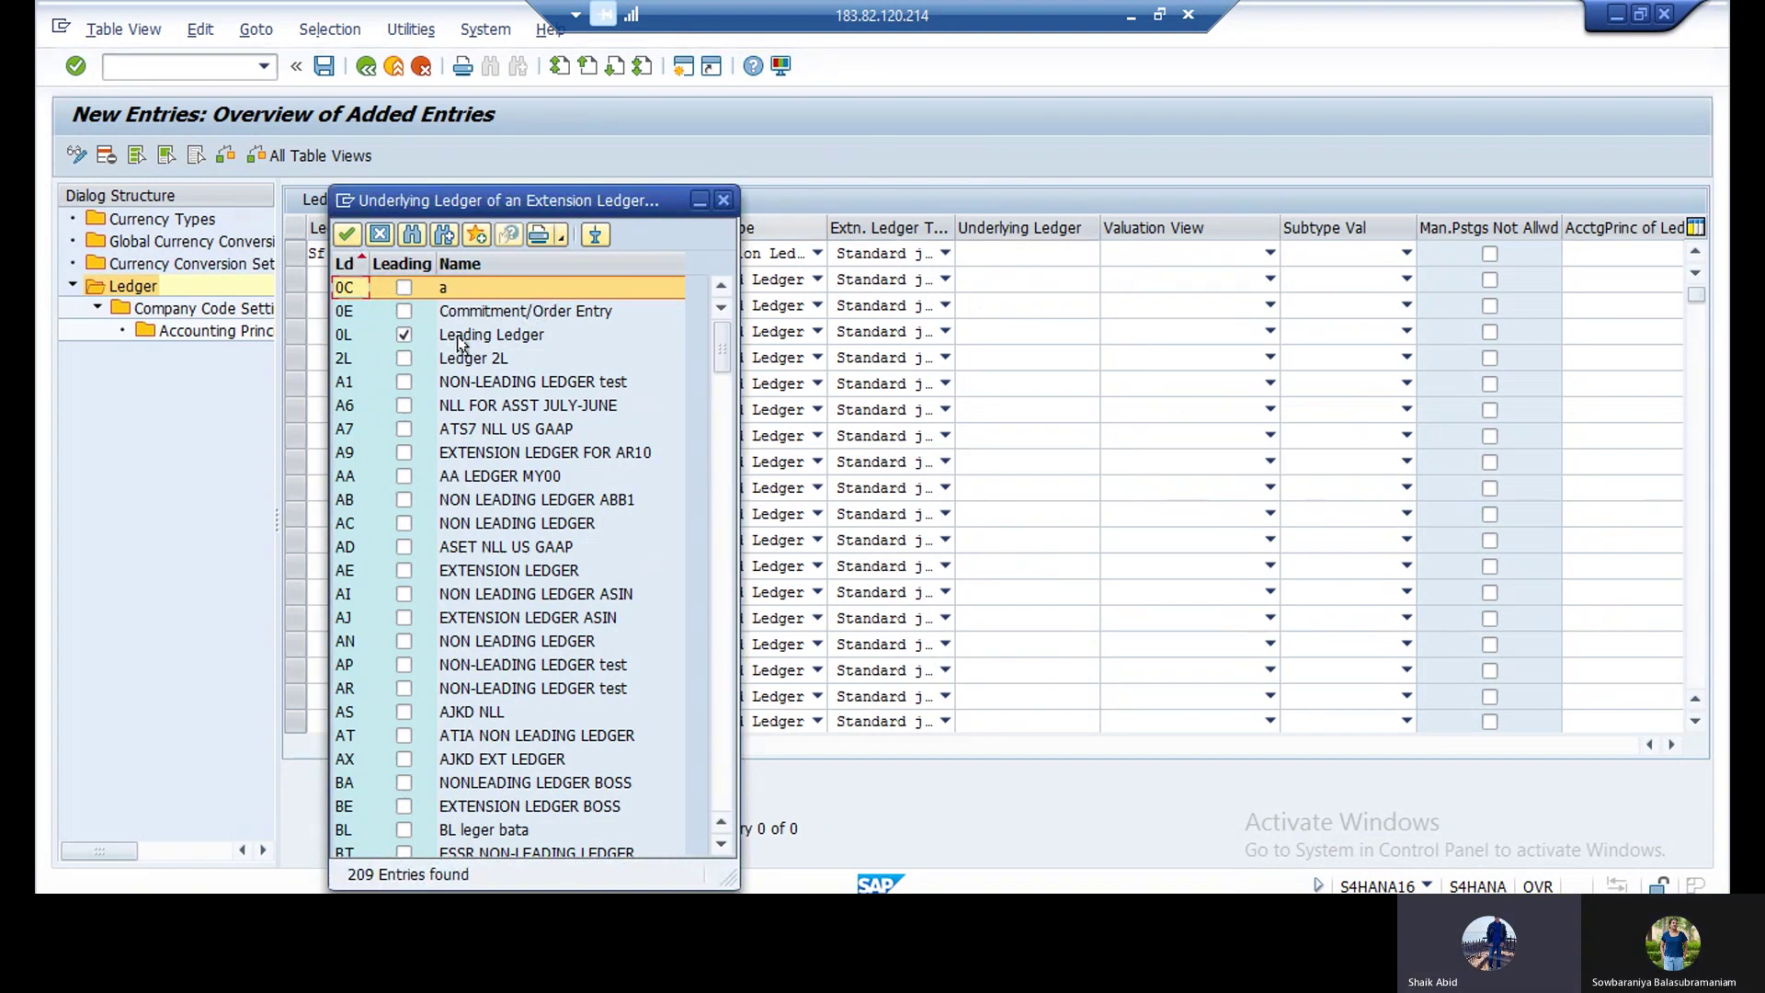
pyautogui.click(344, 237)
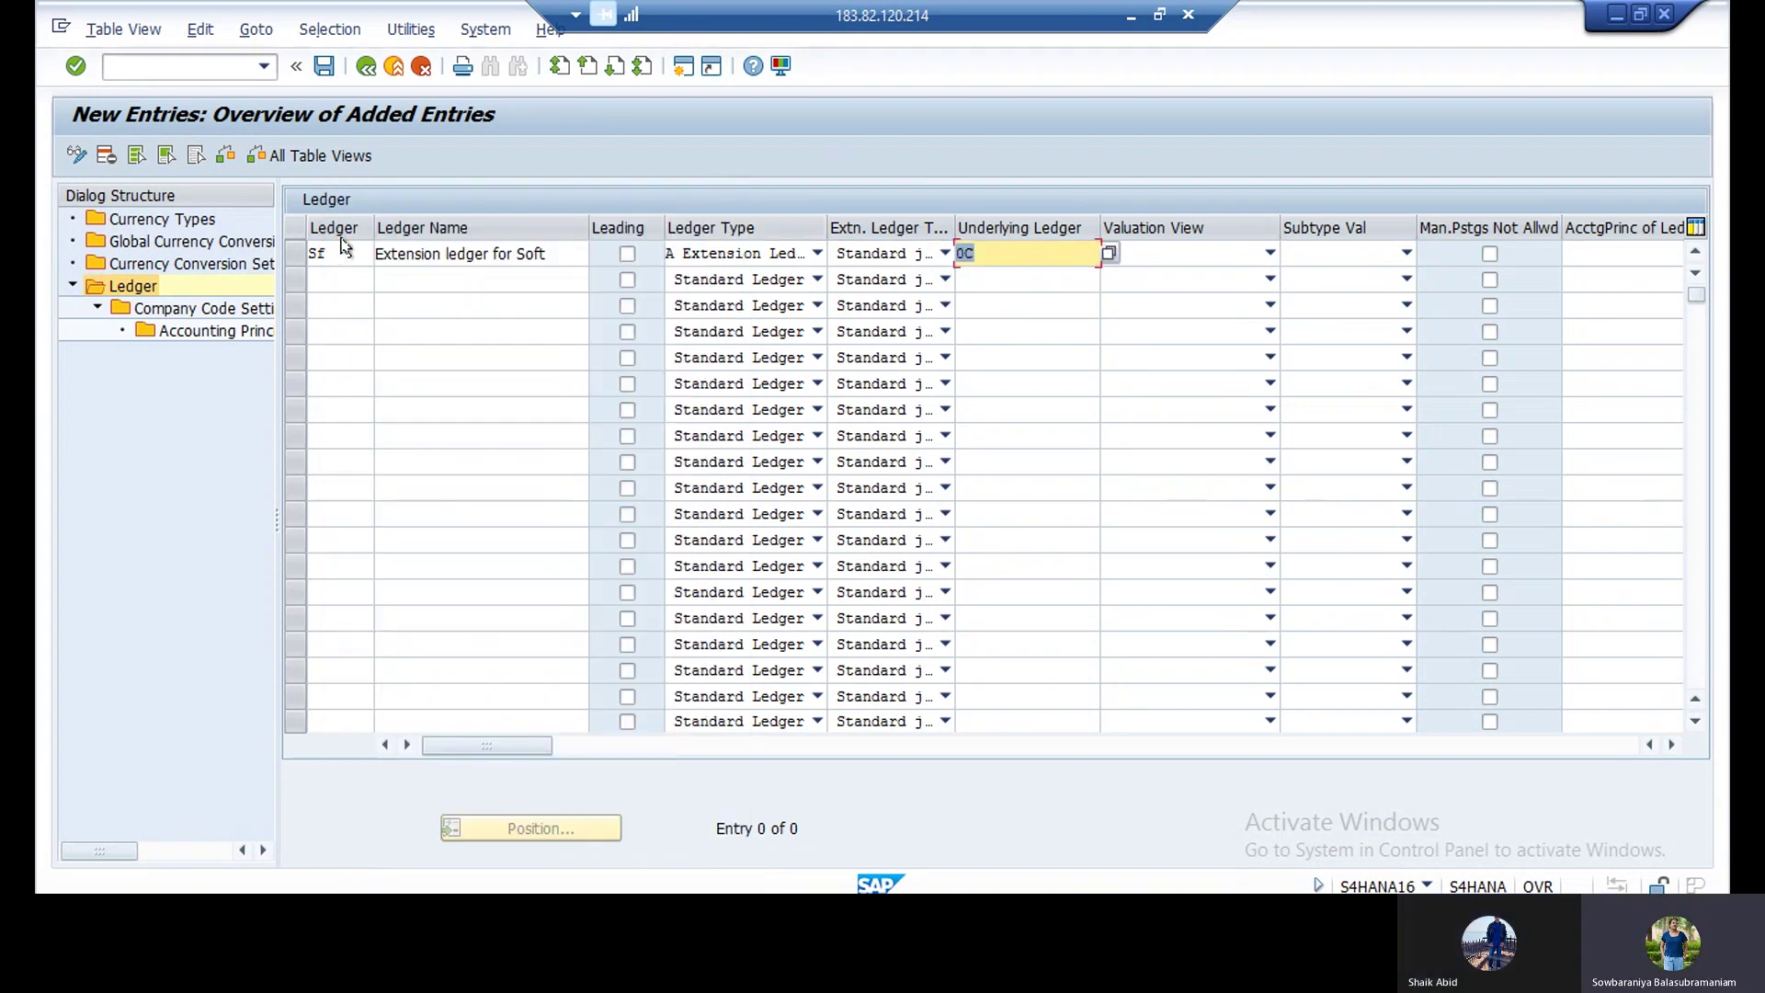
# Step: Set the new ledger's underlying ledger to 0L, the Leading Ledger
pyautogui.click(1038, 264)
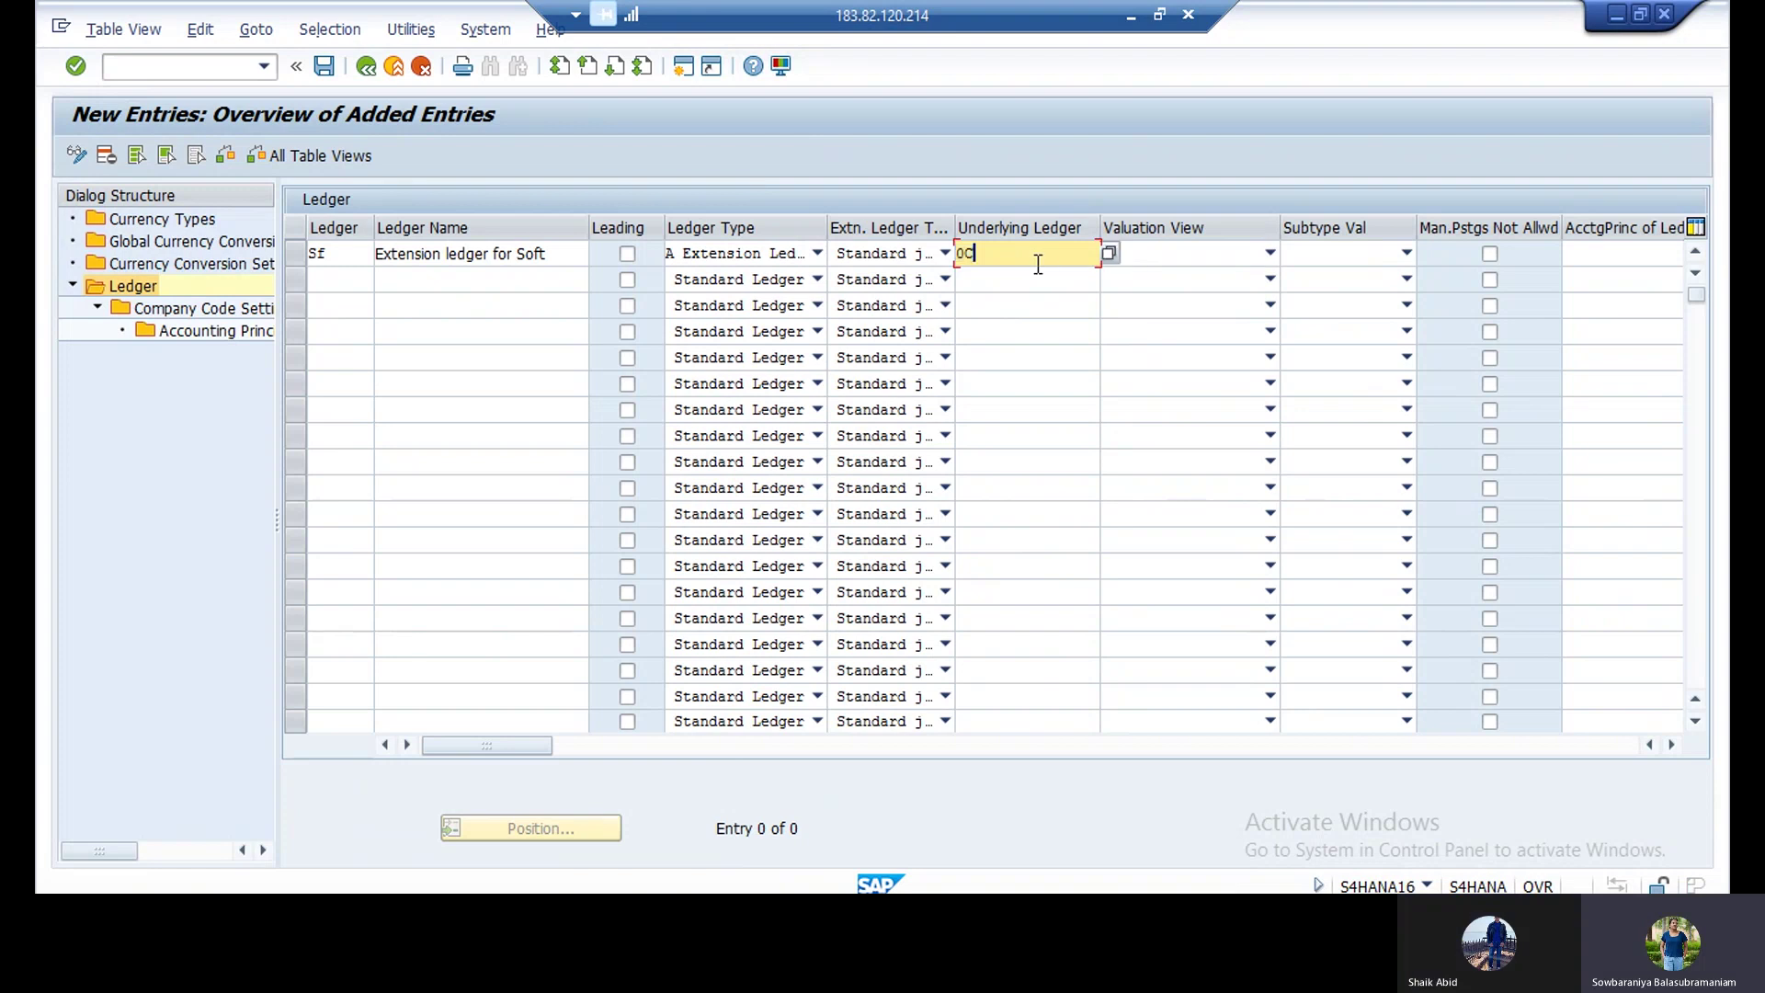
pyautogui.click(1107, 256)
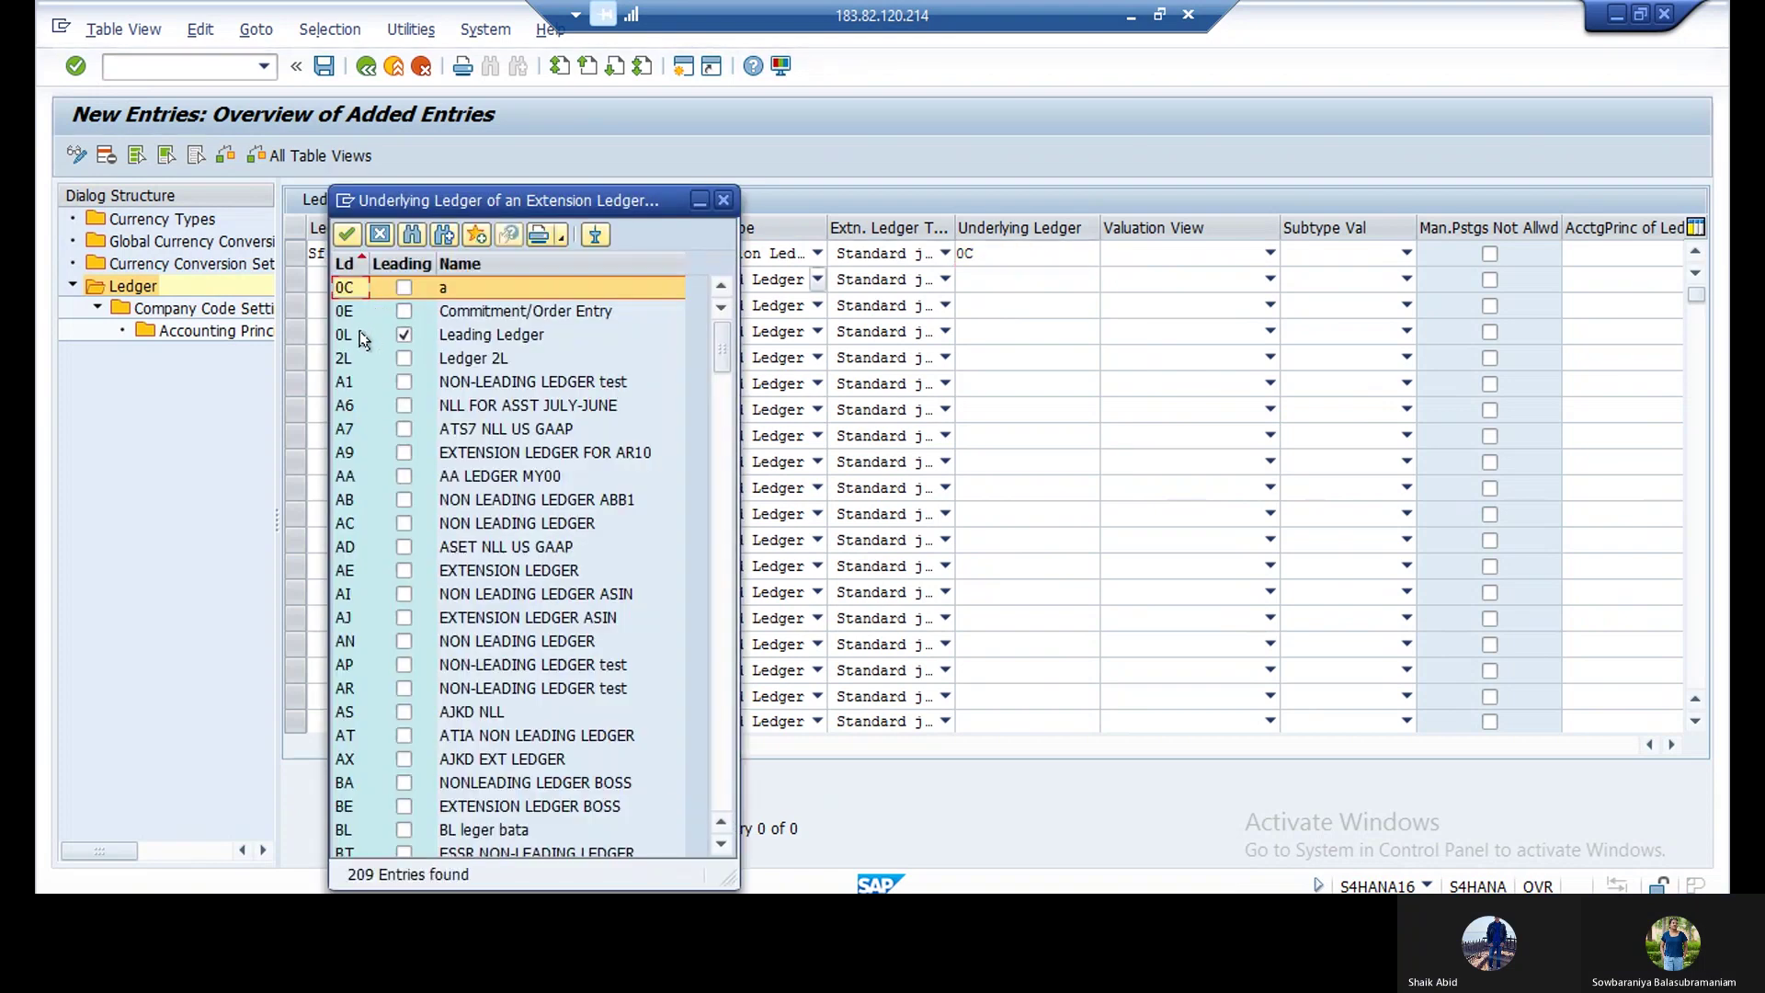
pyautogui.click(351, 338)
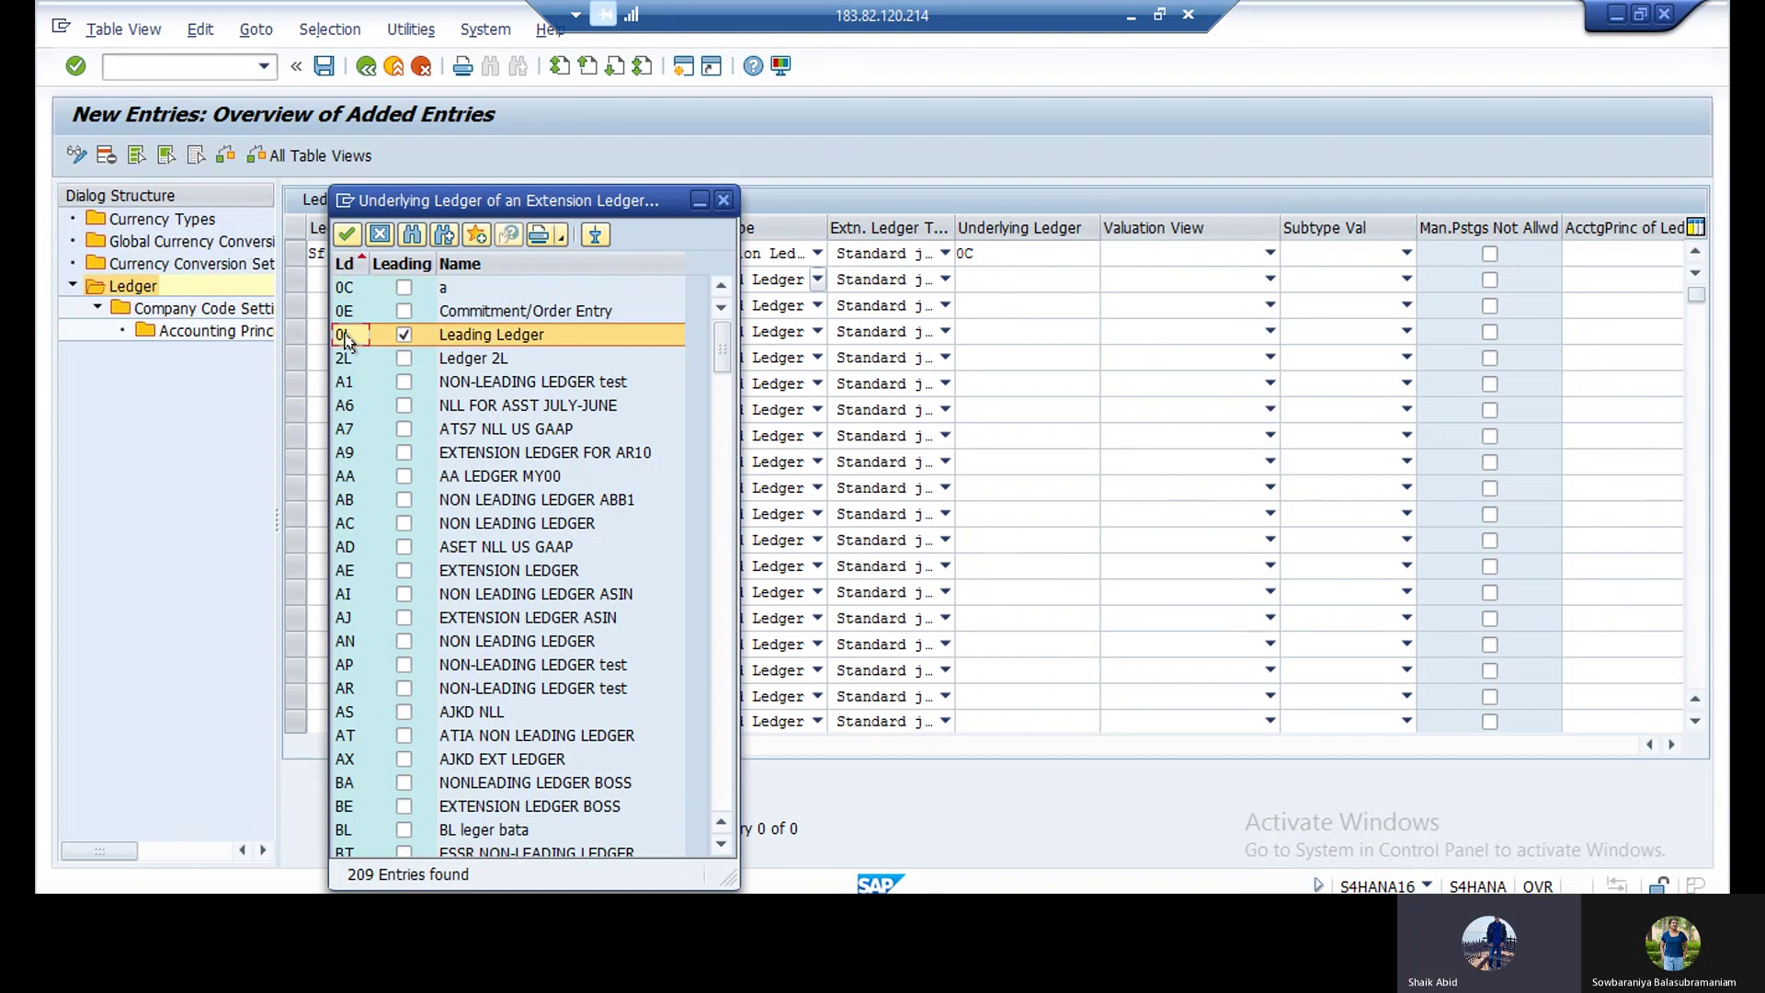
pyautogui.click(346, 237)
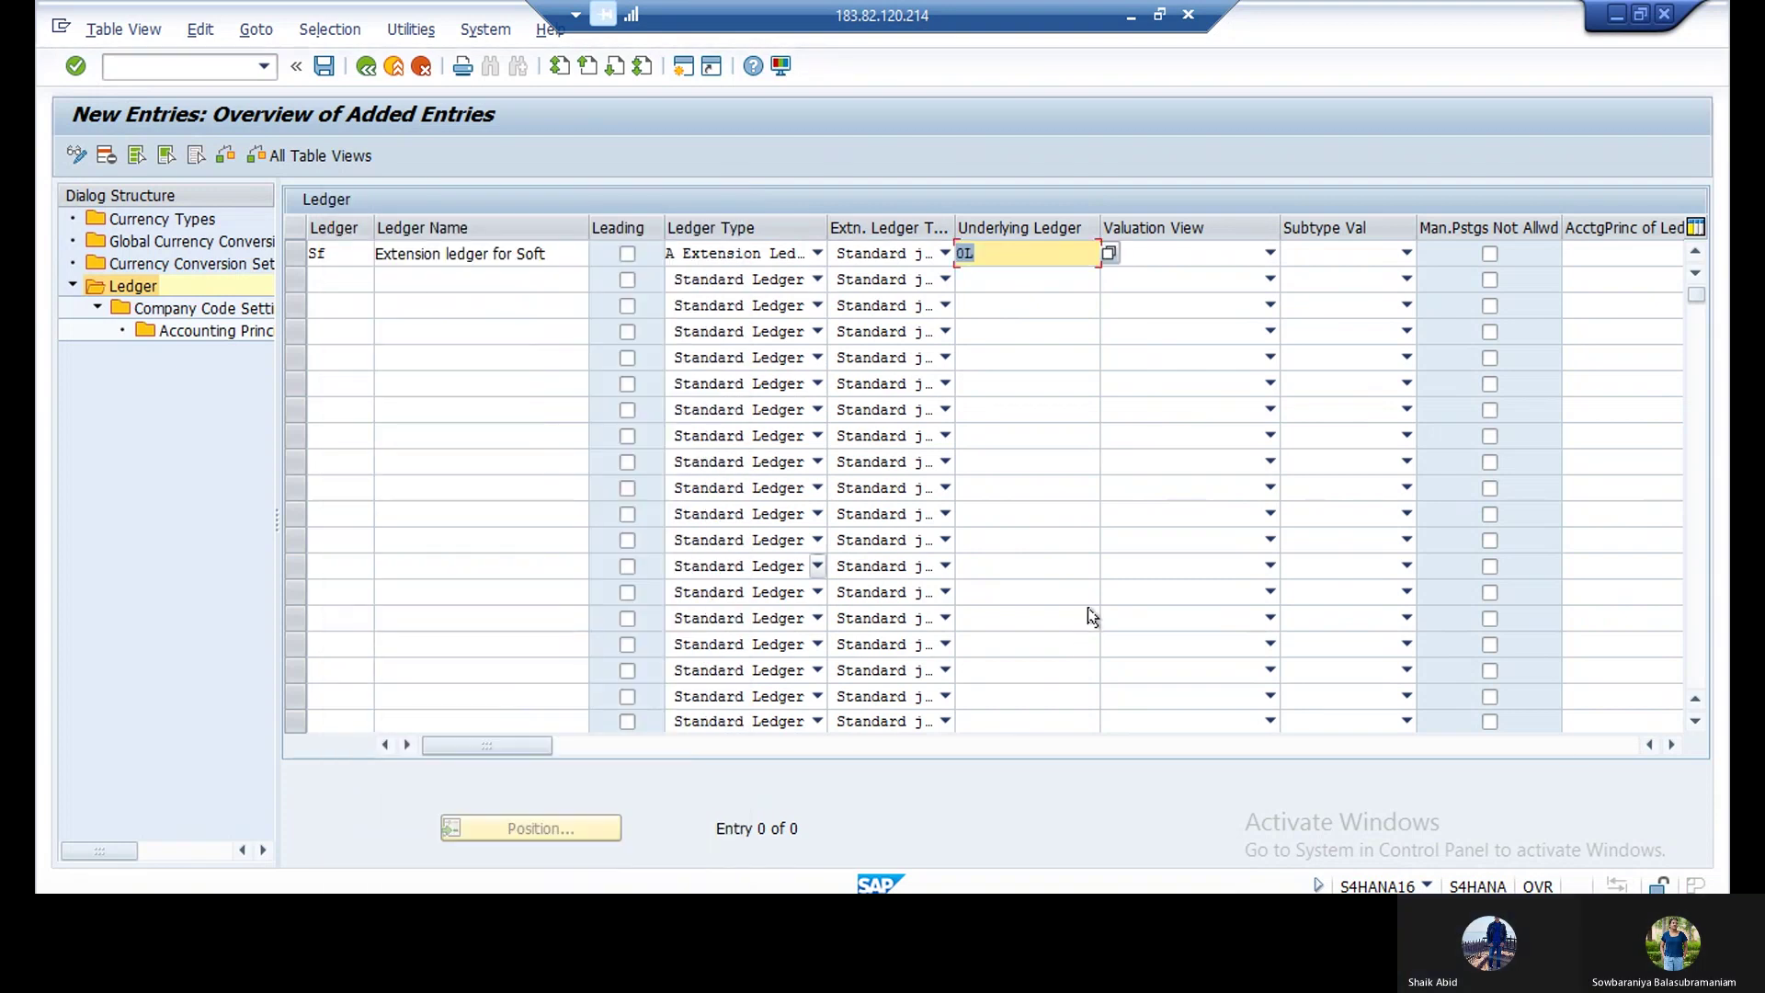
# Step: Save the new SF ledger entry with no valuation view, accepting the consistency check and ledger group messages
pyautogui.click(1268, 254)
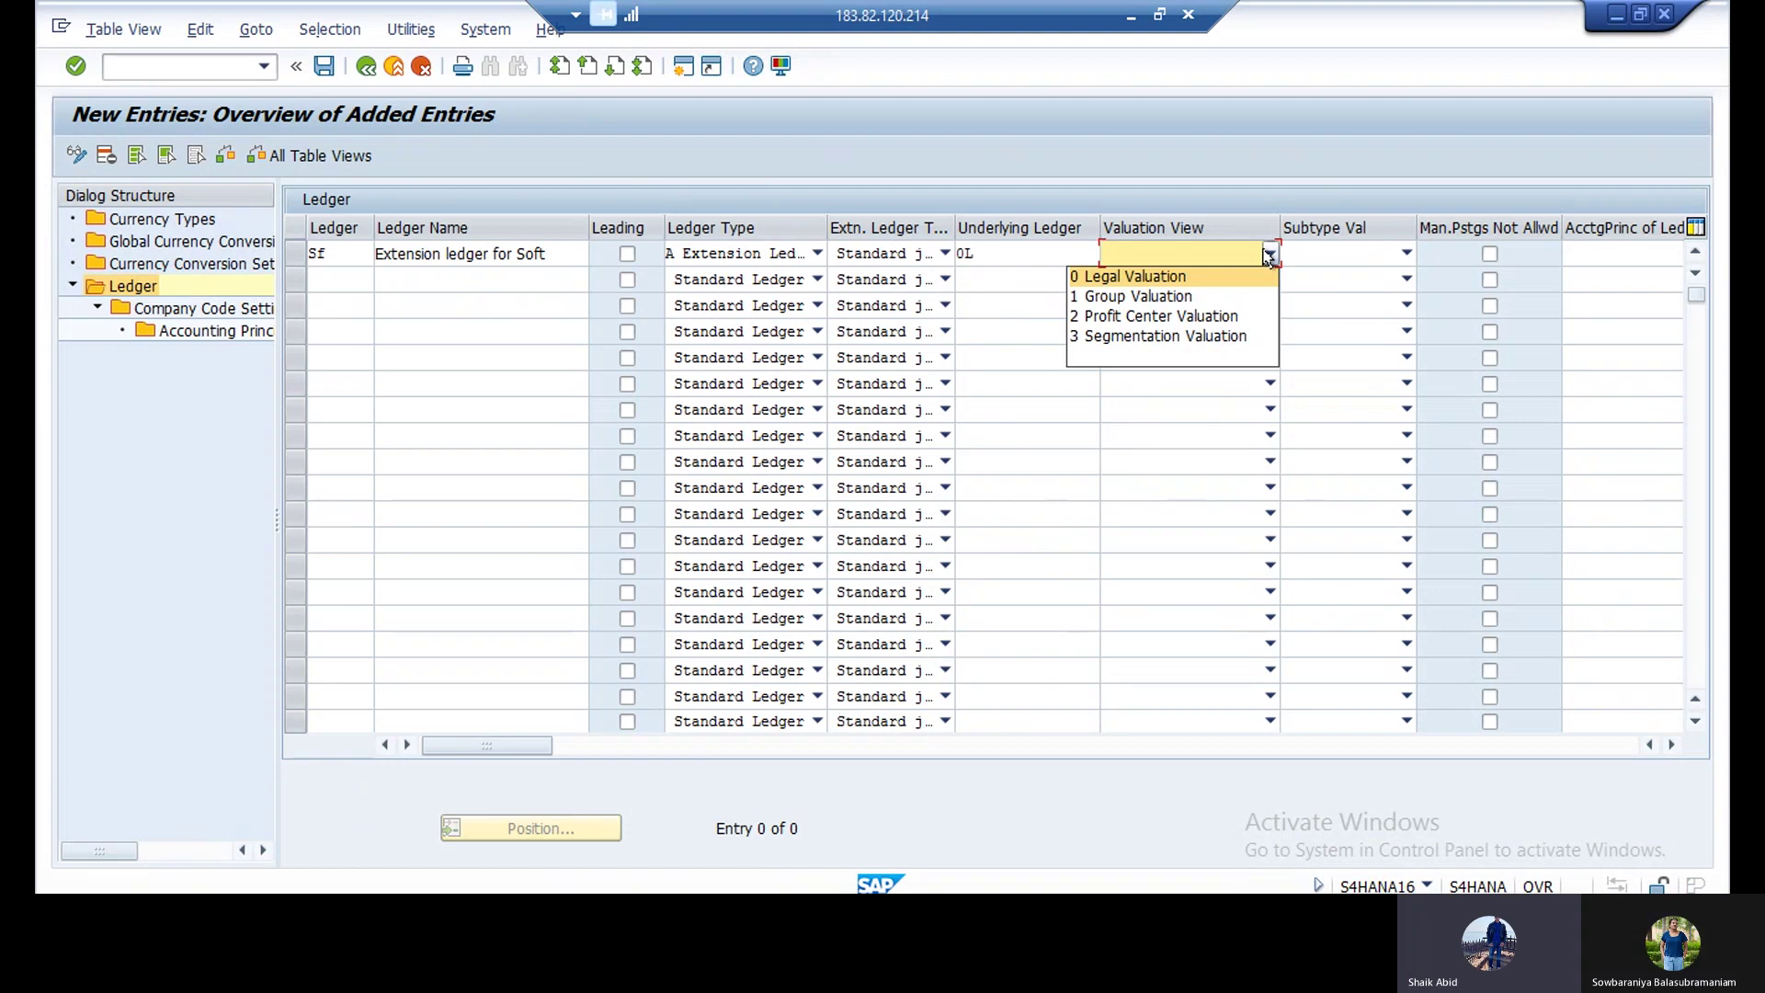
pyautogui.click(1407, 254)
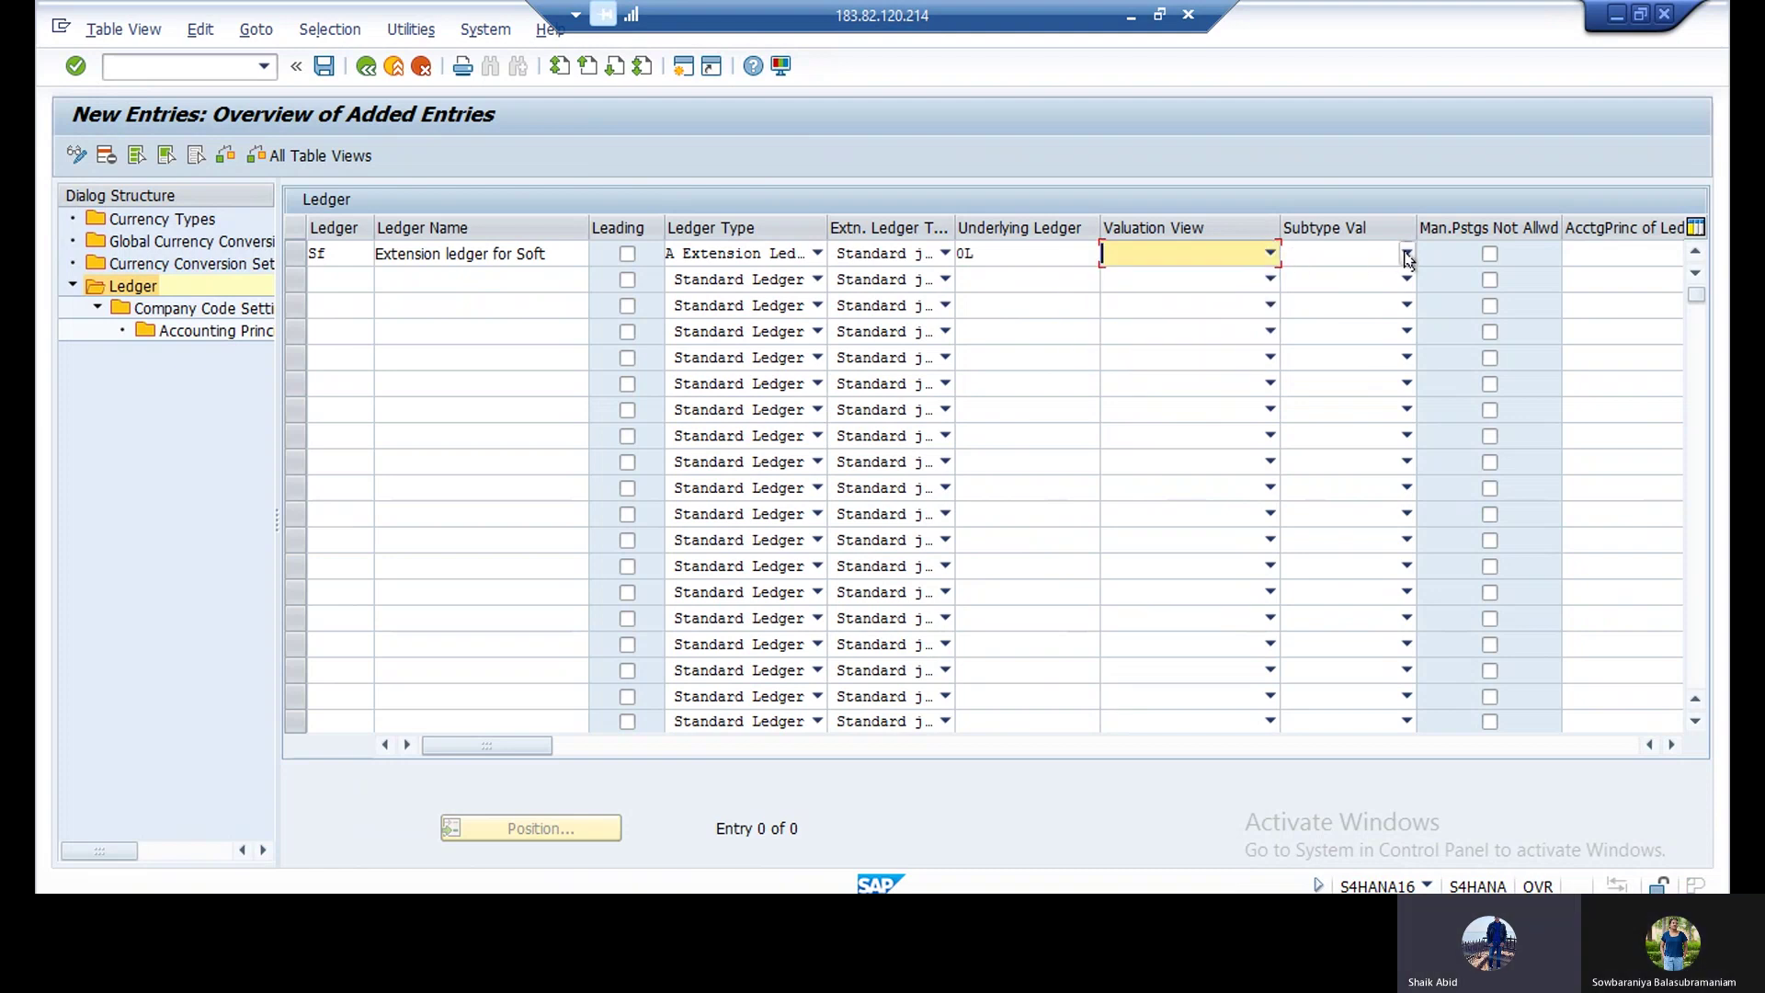
pyautogui.press('Return')
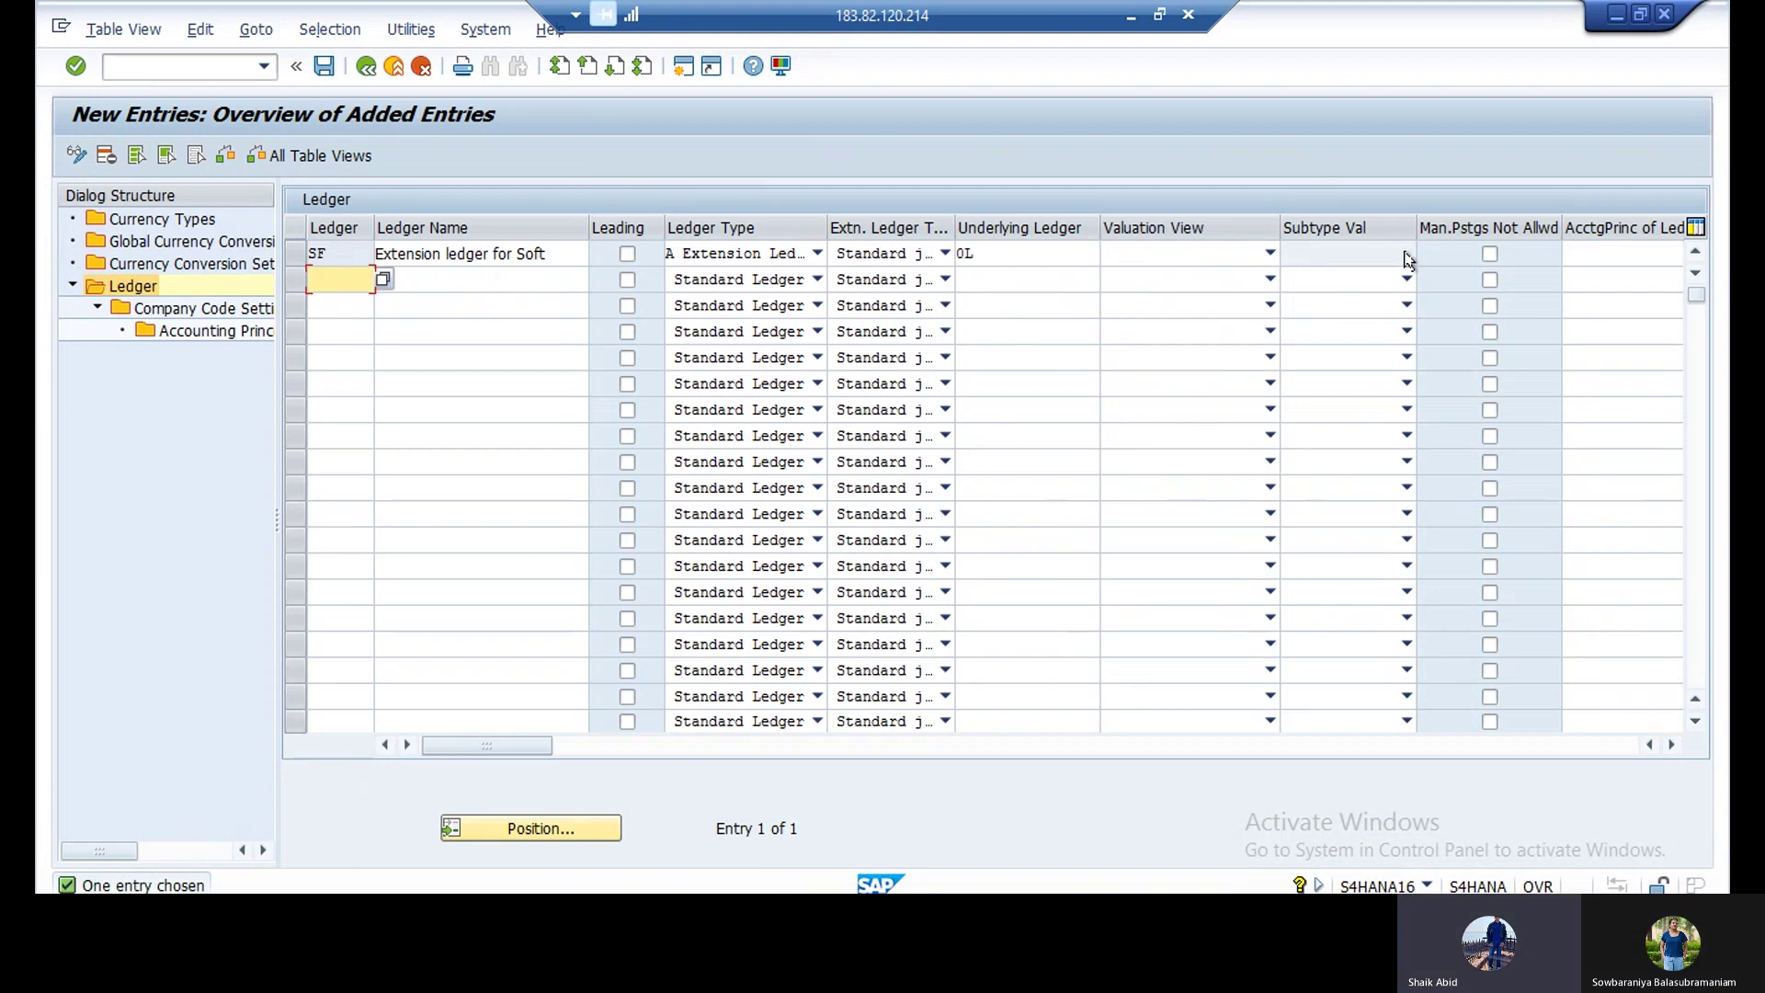
pyautogui.click(324, 66)
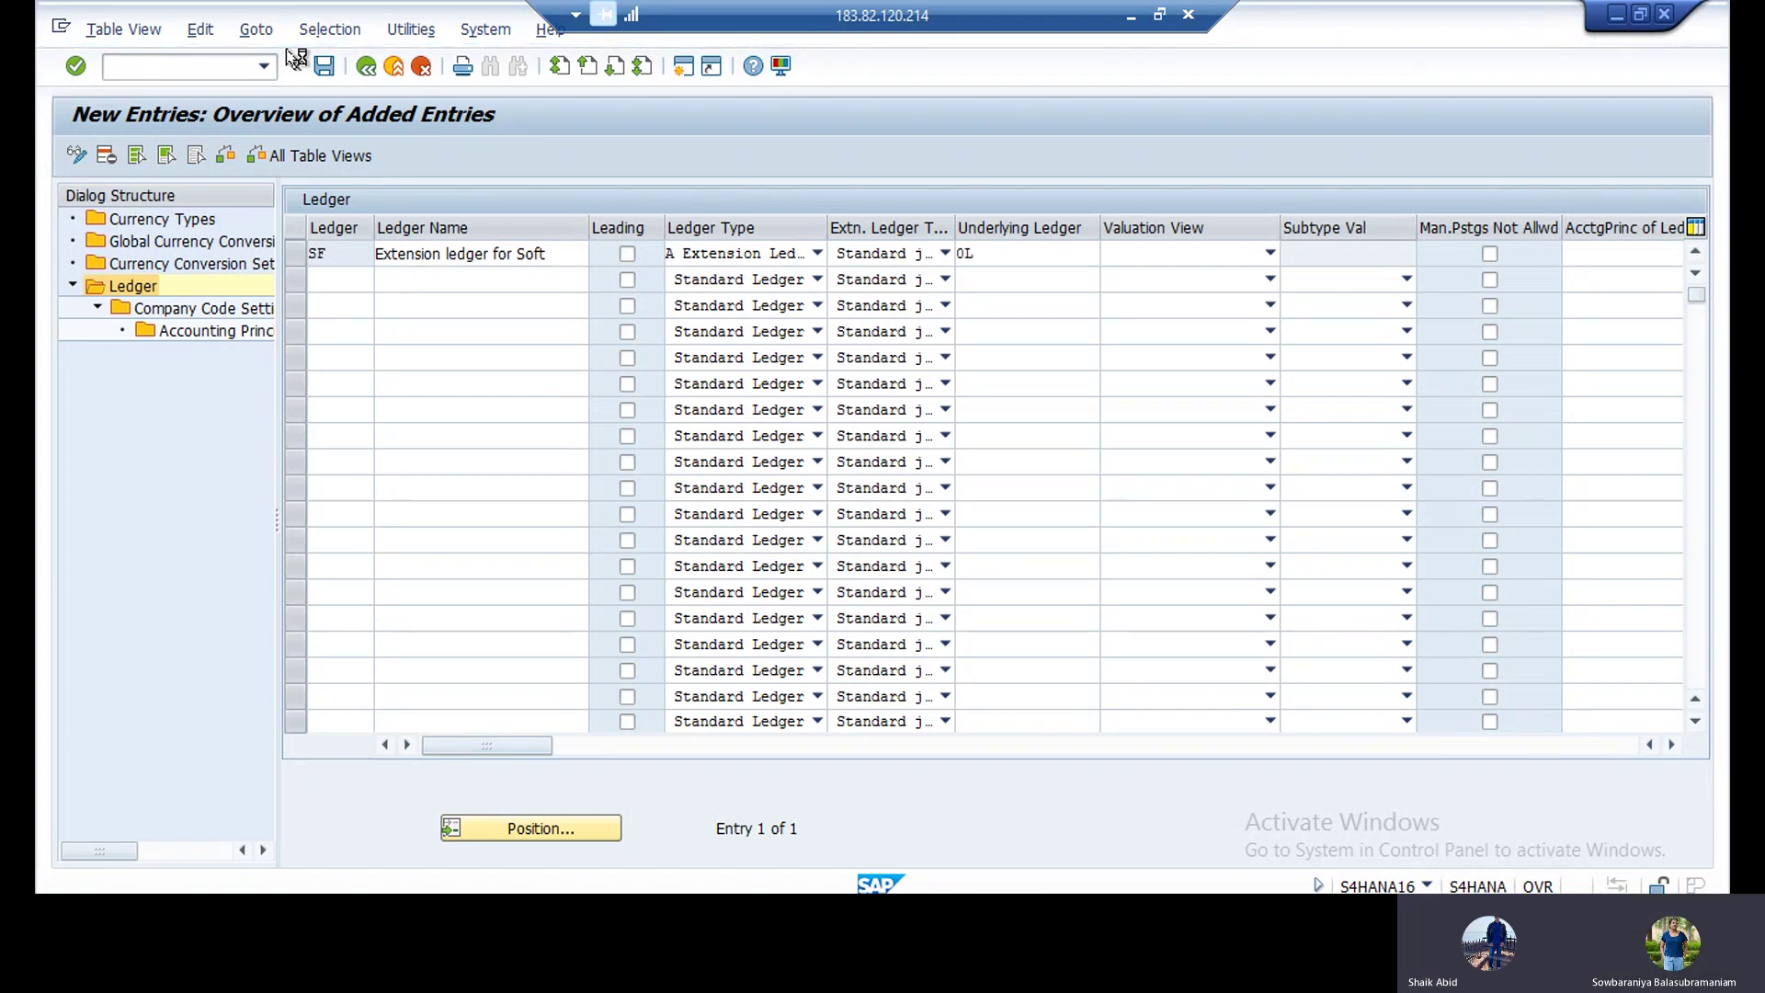
pyautogui.click(1131, 16)
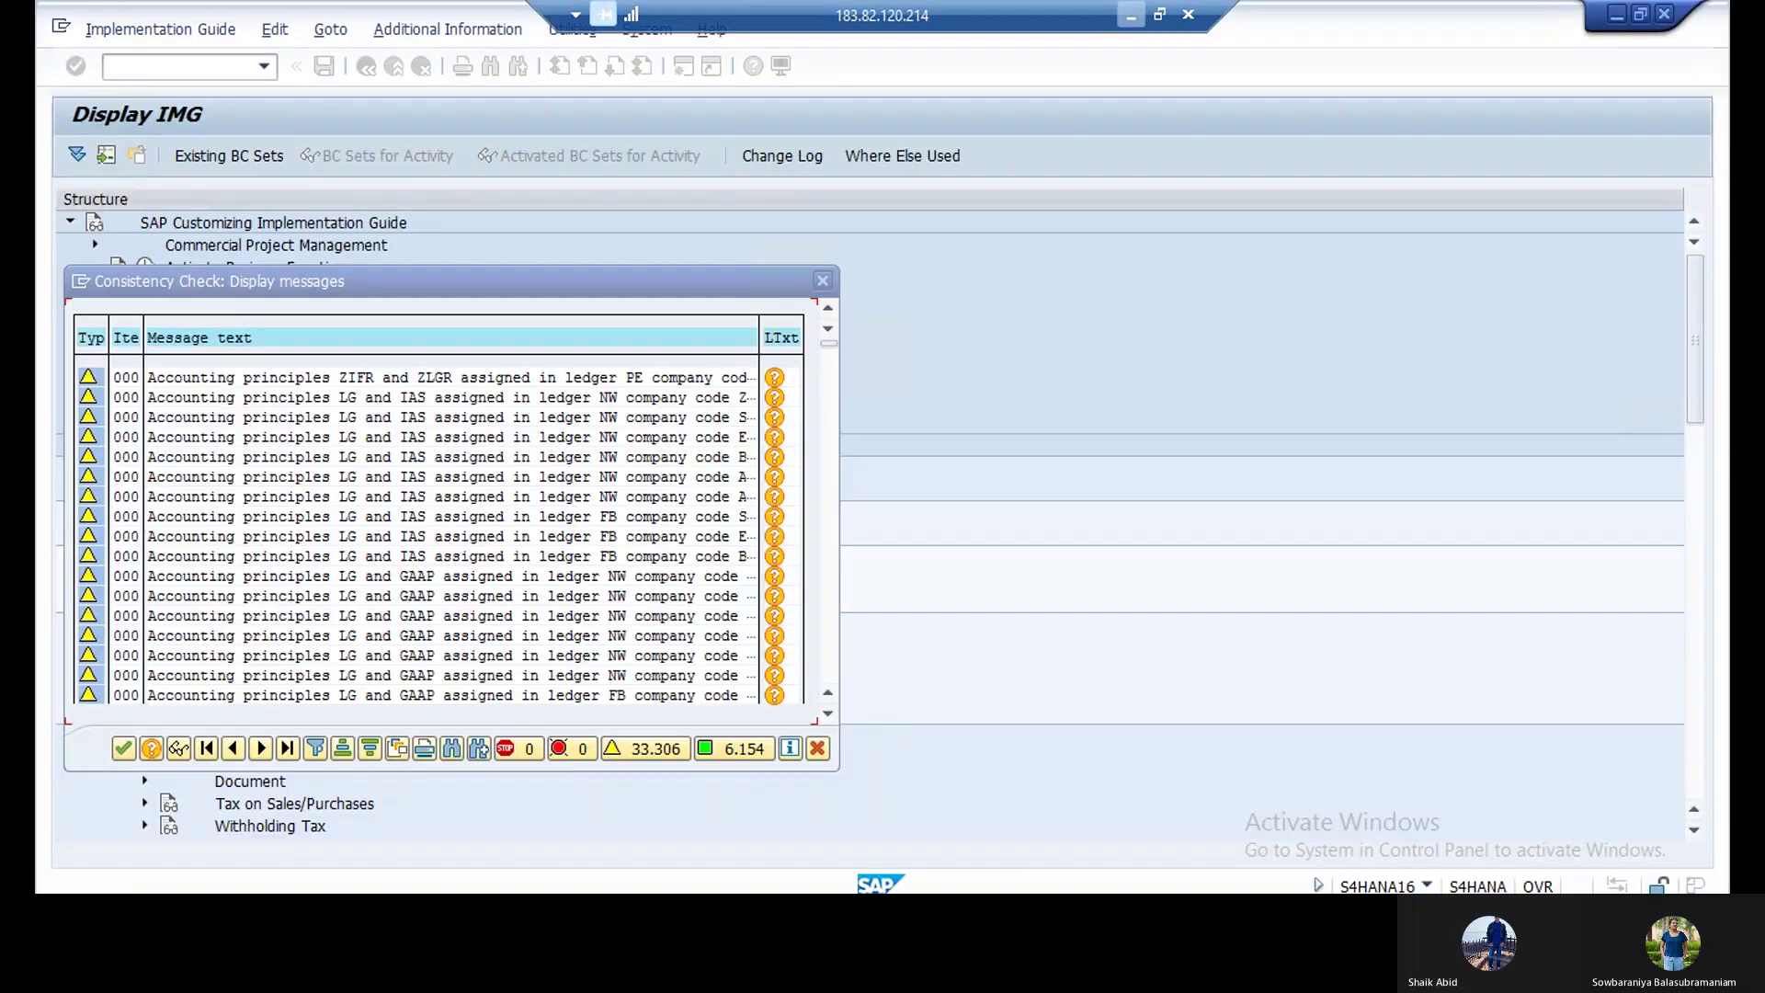
pyautogui.click(123, 749)
pyautogui.press('Return')
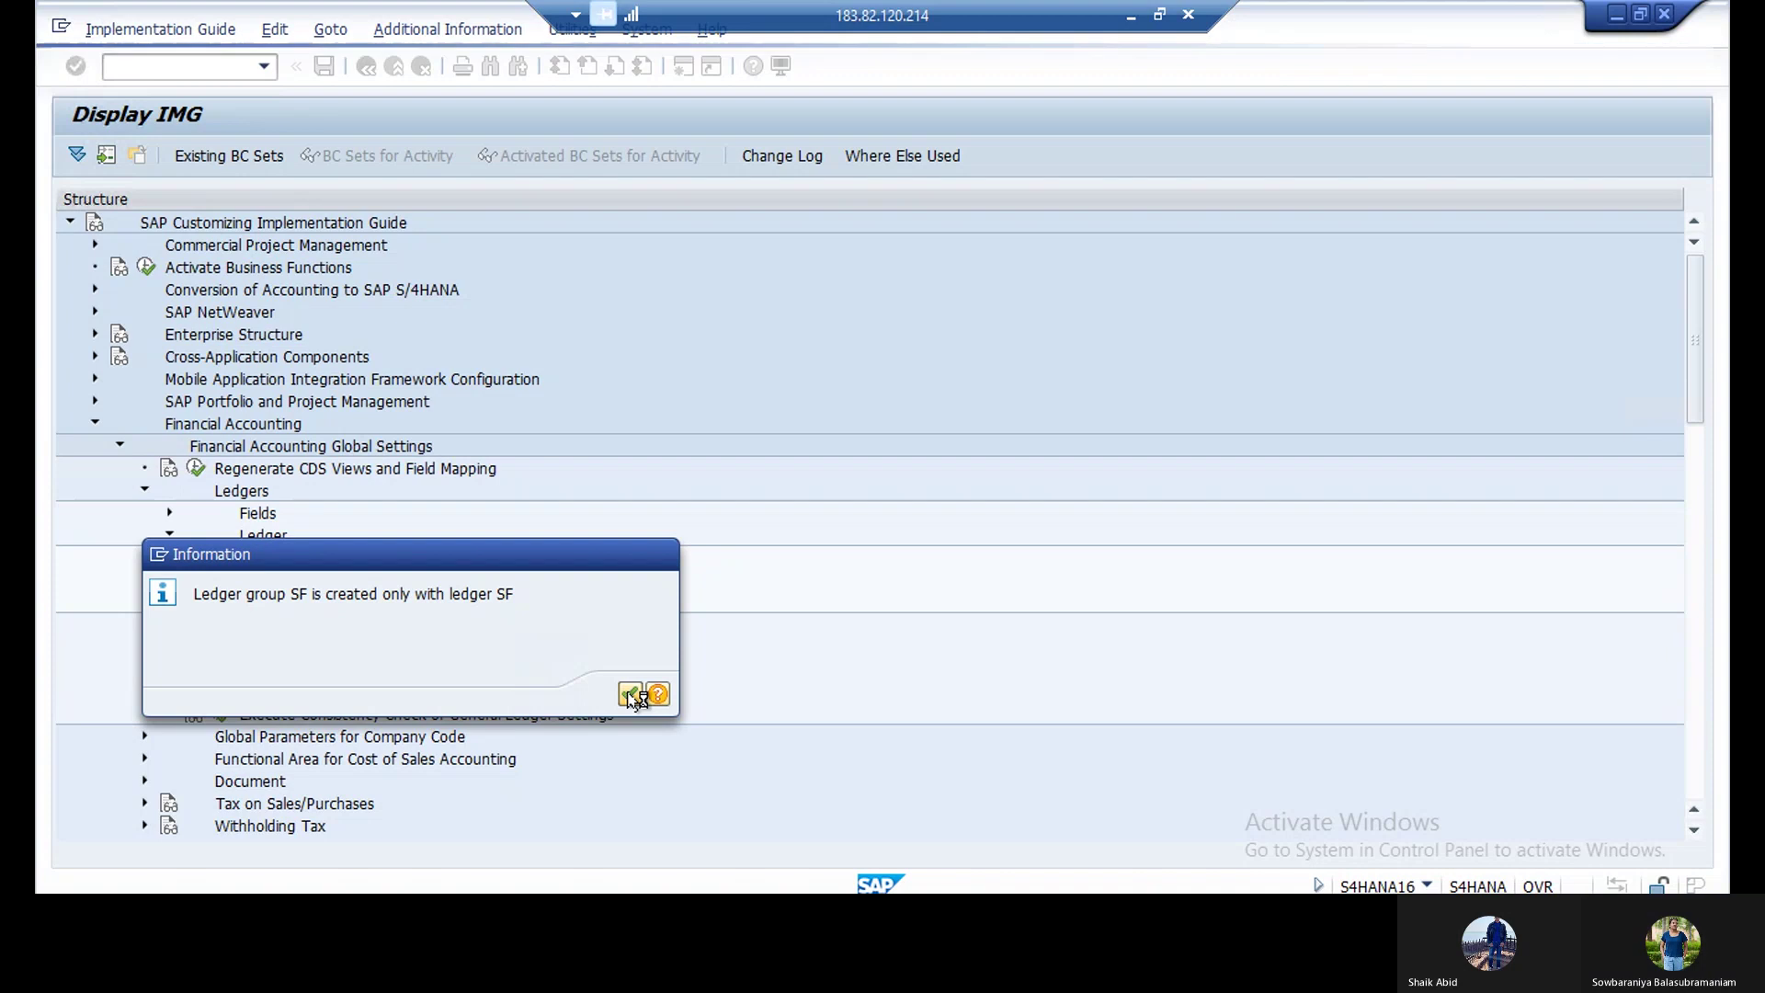
pyautogui.click(630, 694)
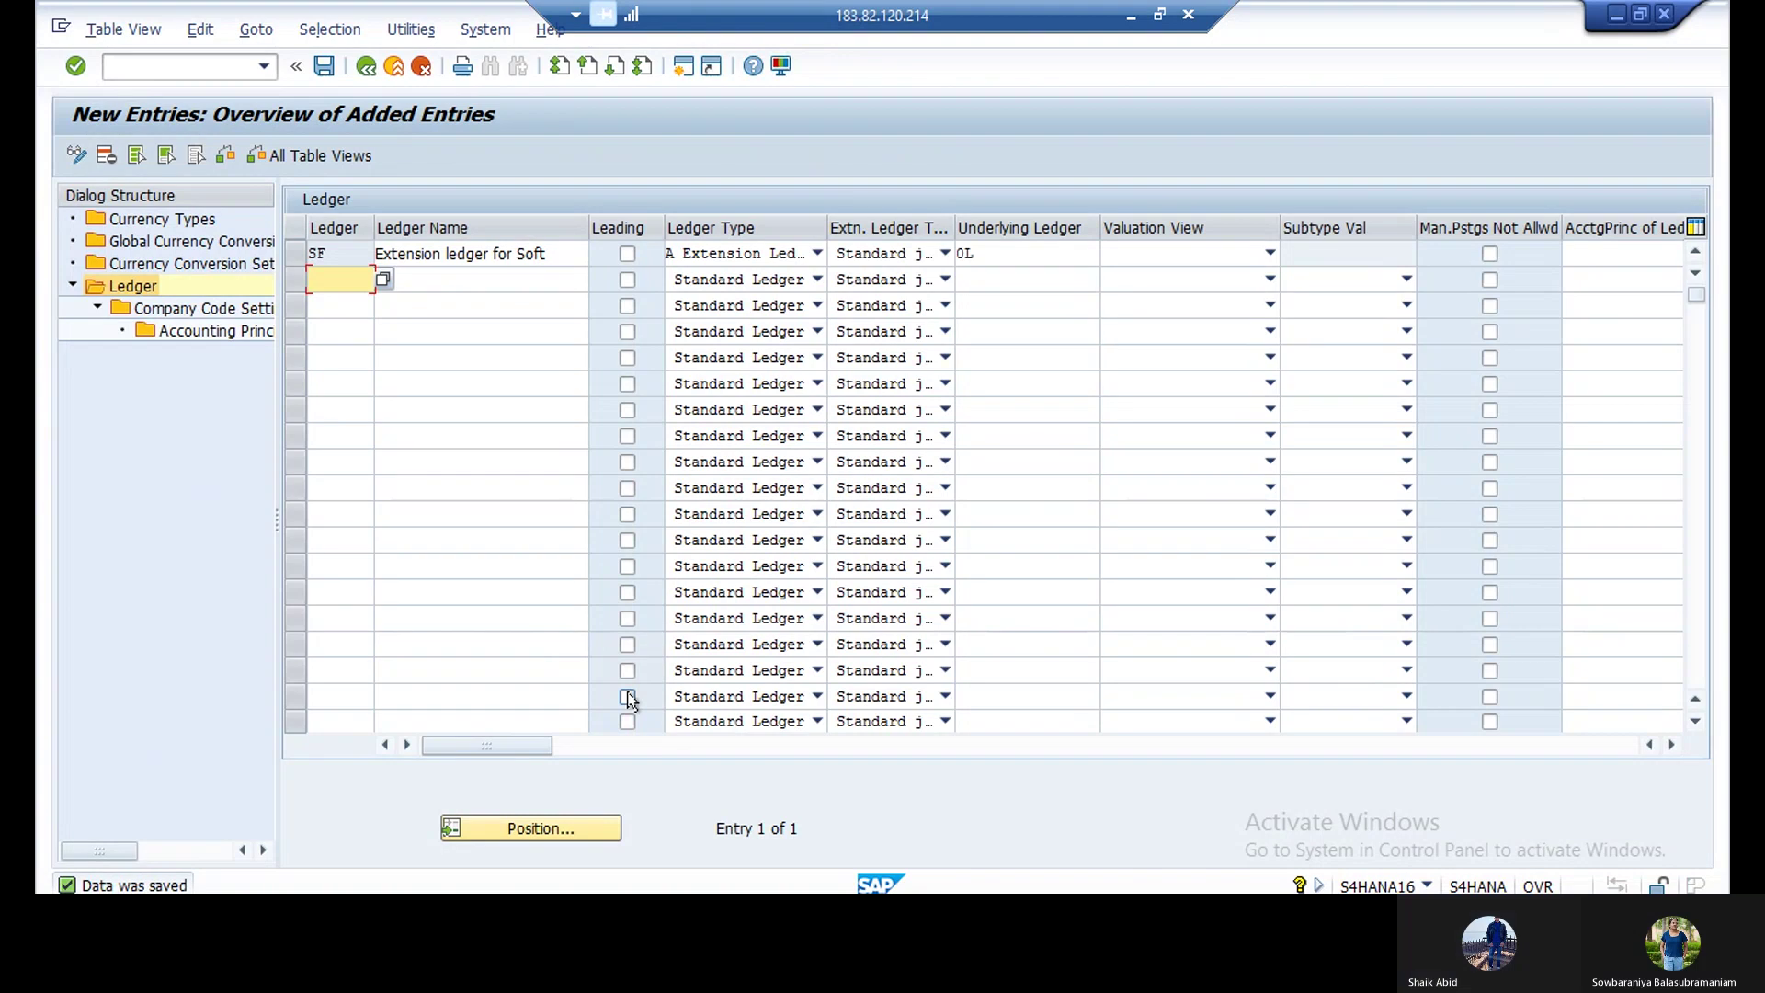
# Step: Open the Company Code Settings for ledger SF and accept the consistency check messages
pyautogui.click(292, 255)
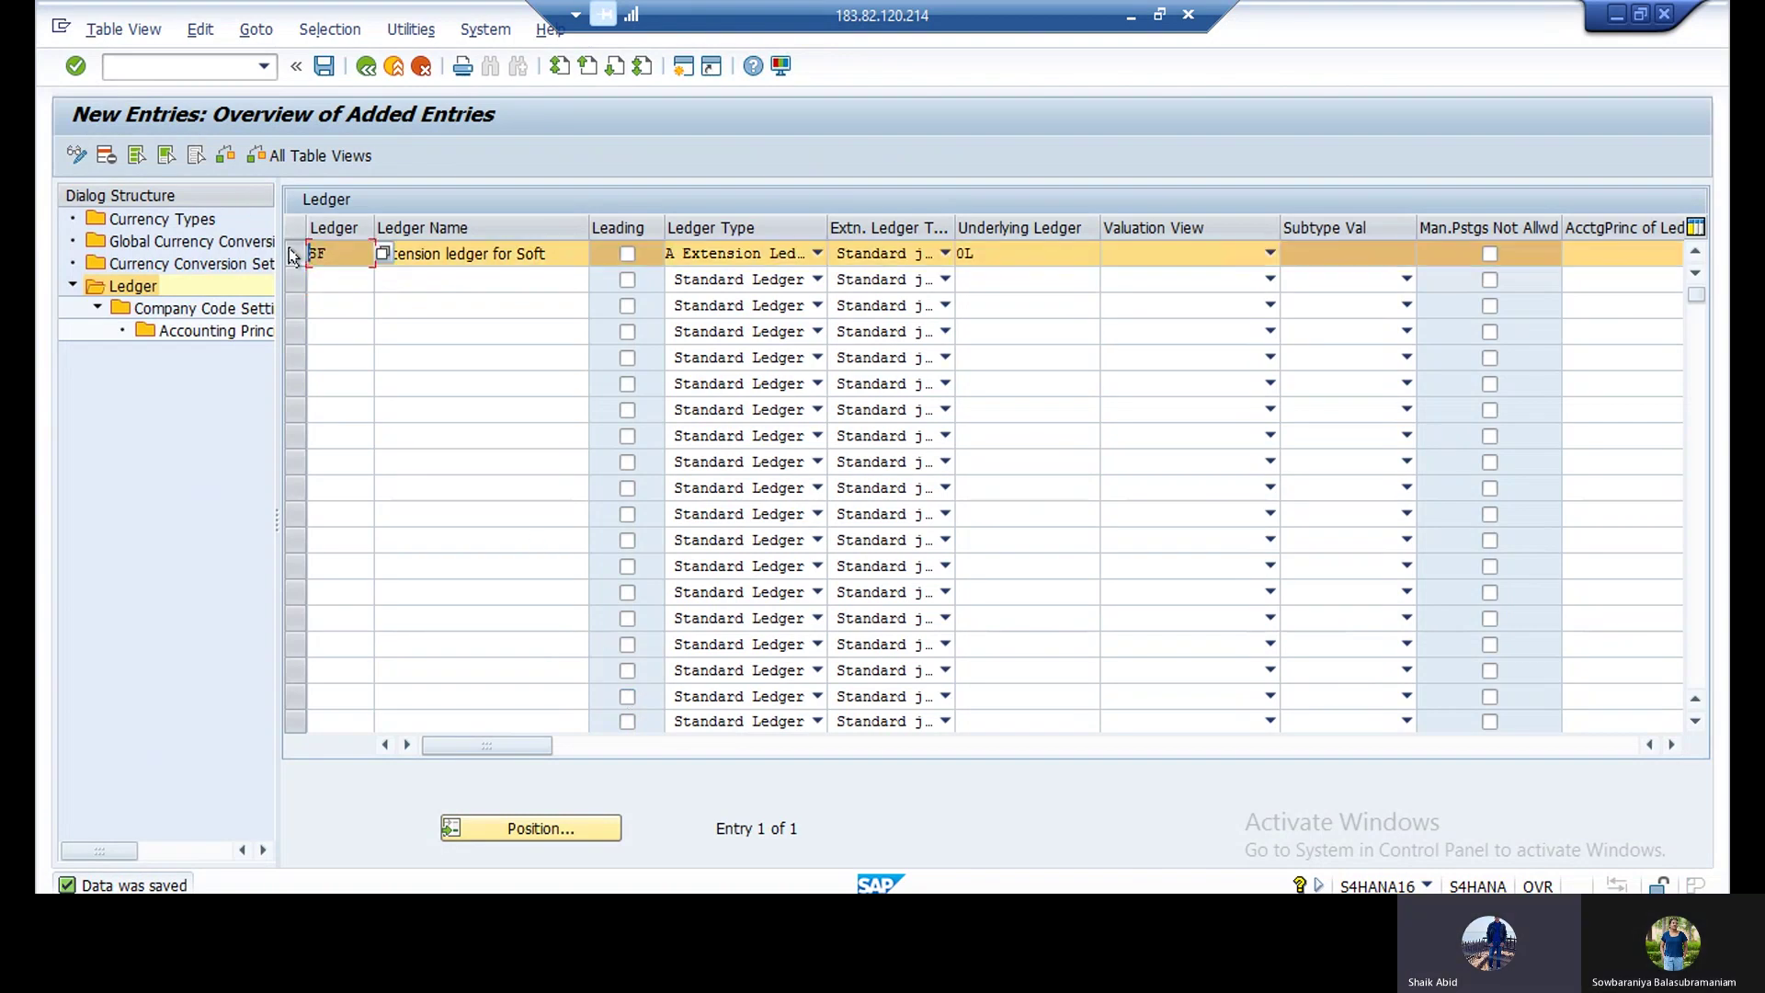
pyautogui.click(254, 310)
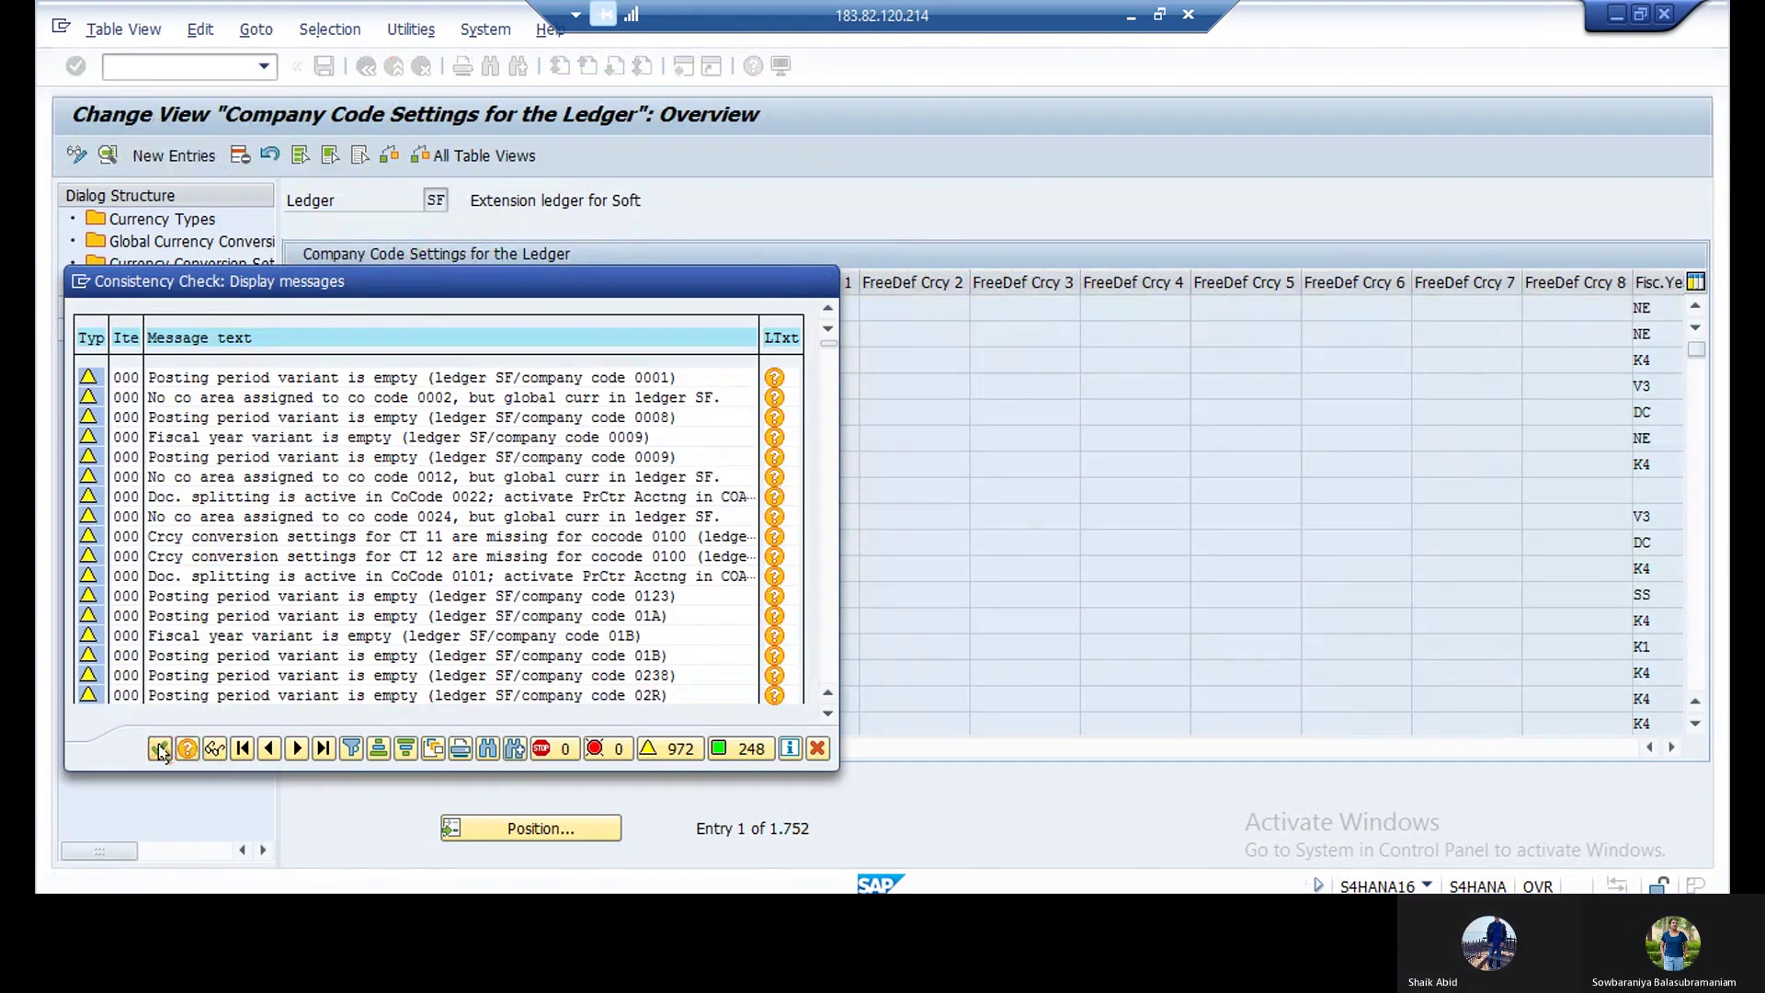
pyautogui.click(160, 748)
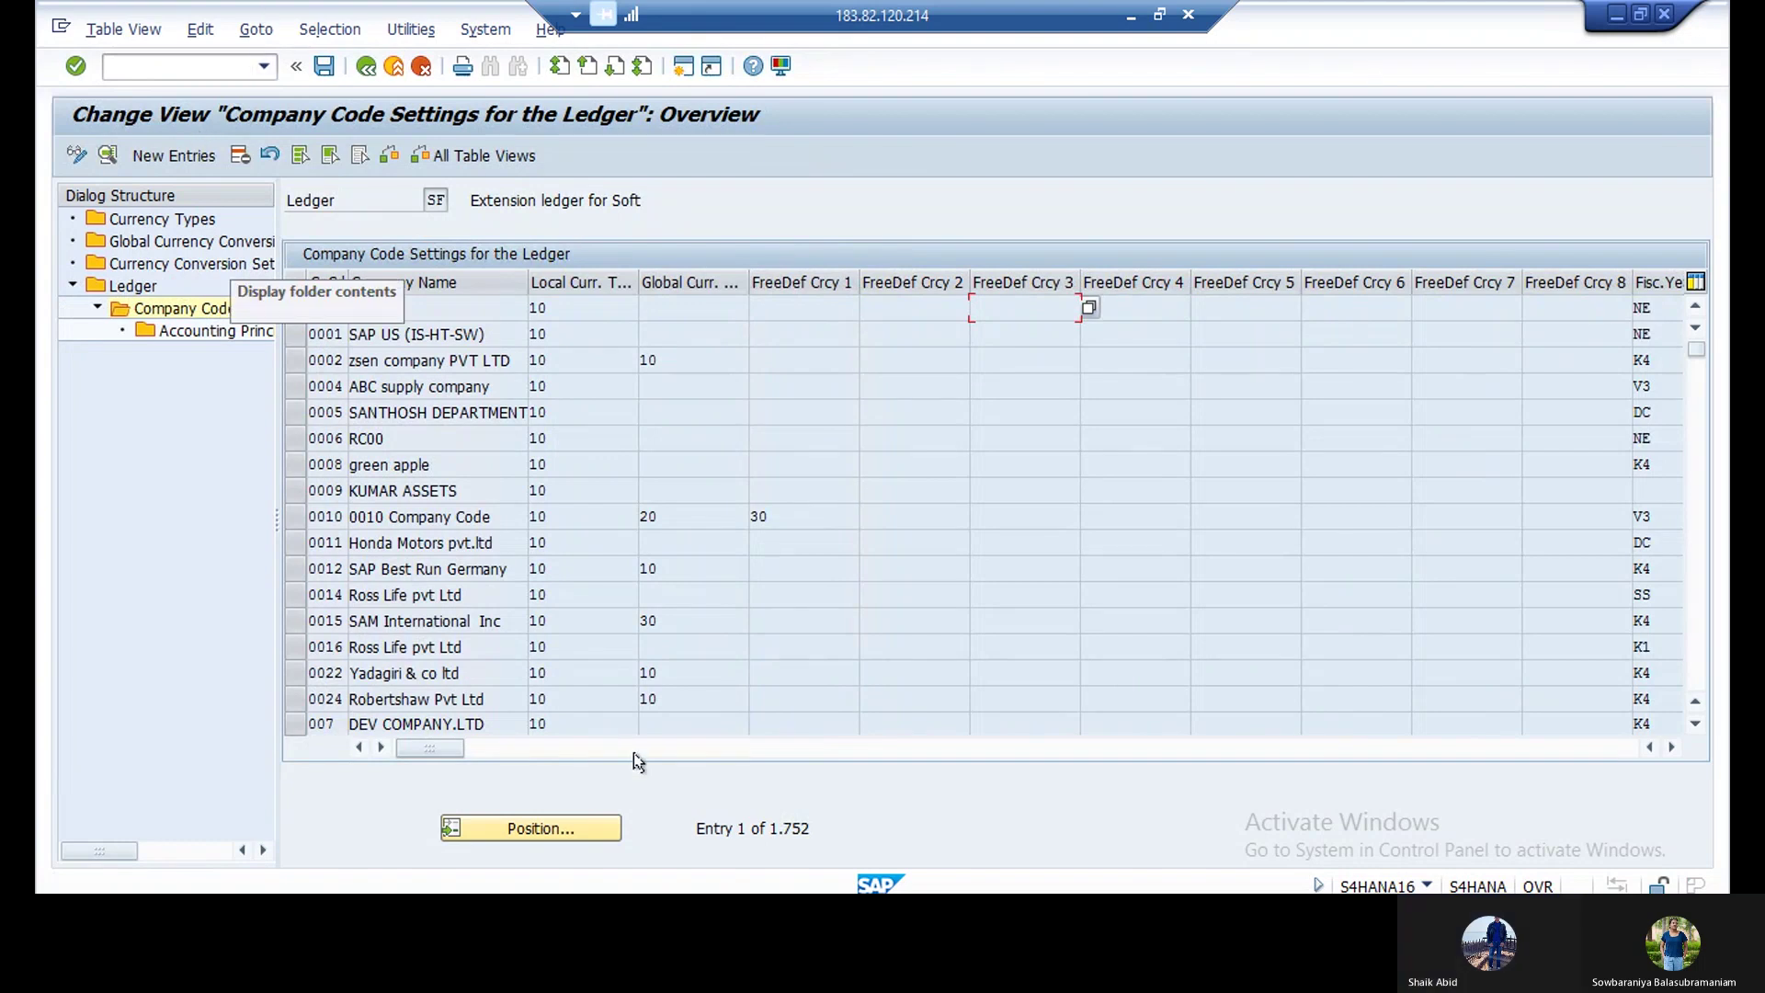
# Step: Find company code SOF1 in the company code settings for ledger SF and open its details
pyautogui.click(585, 831)
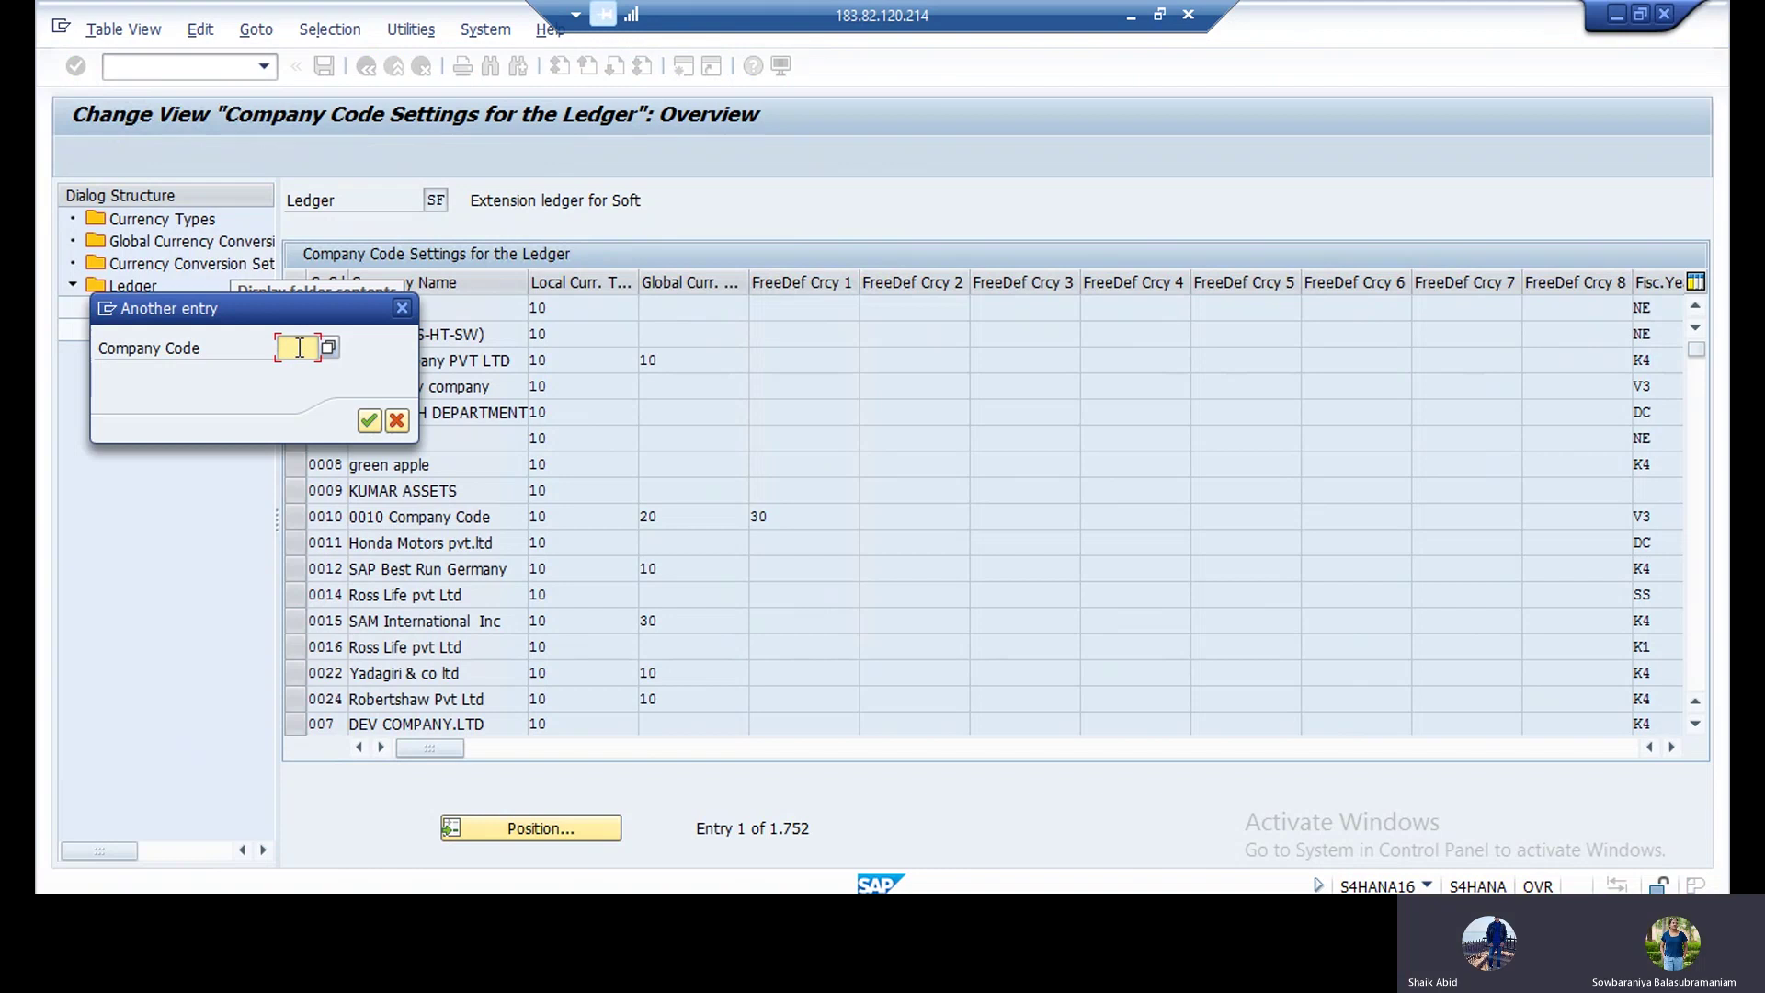
pyautogui.write('sof')
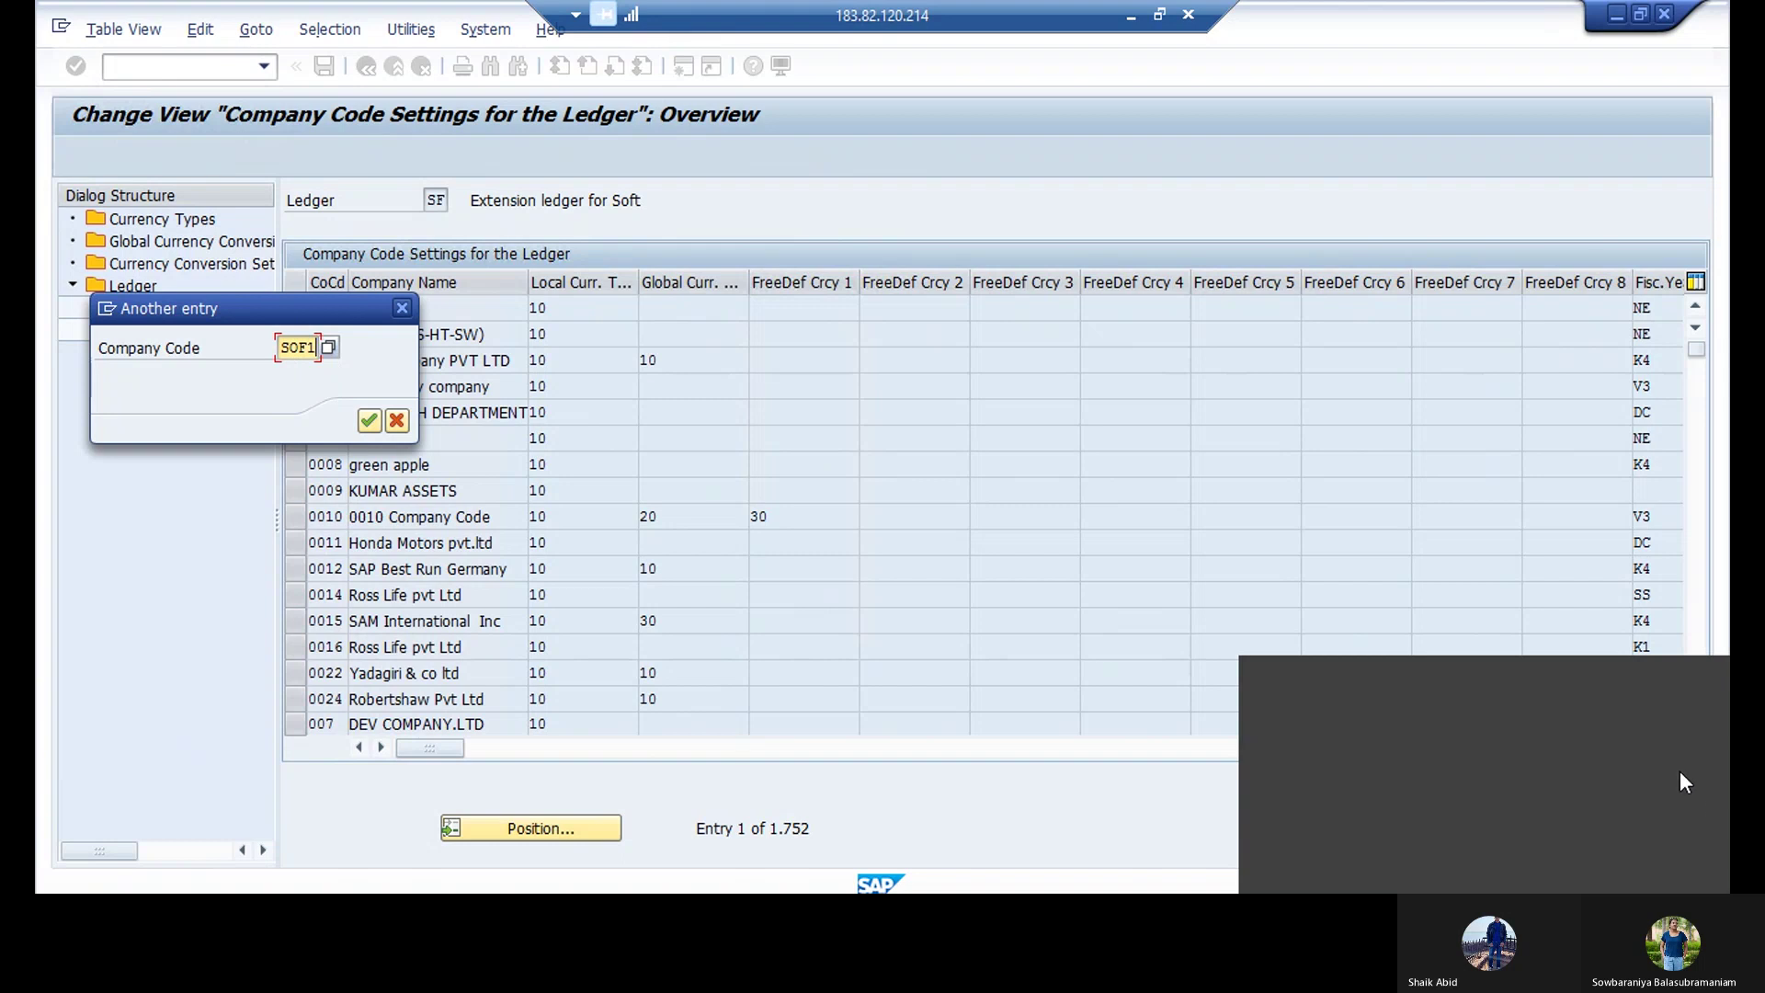
pyautogui.click(369, 421)
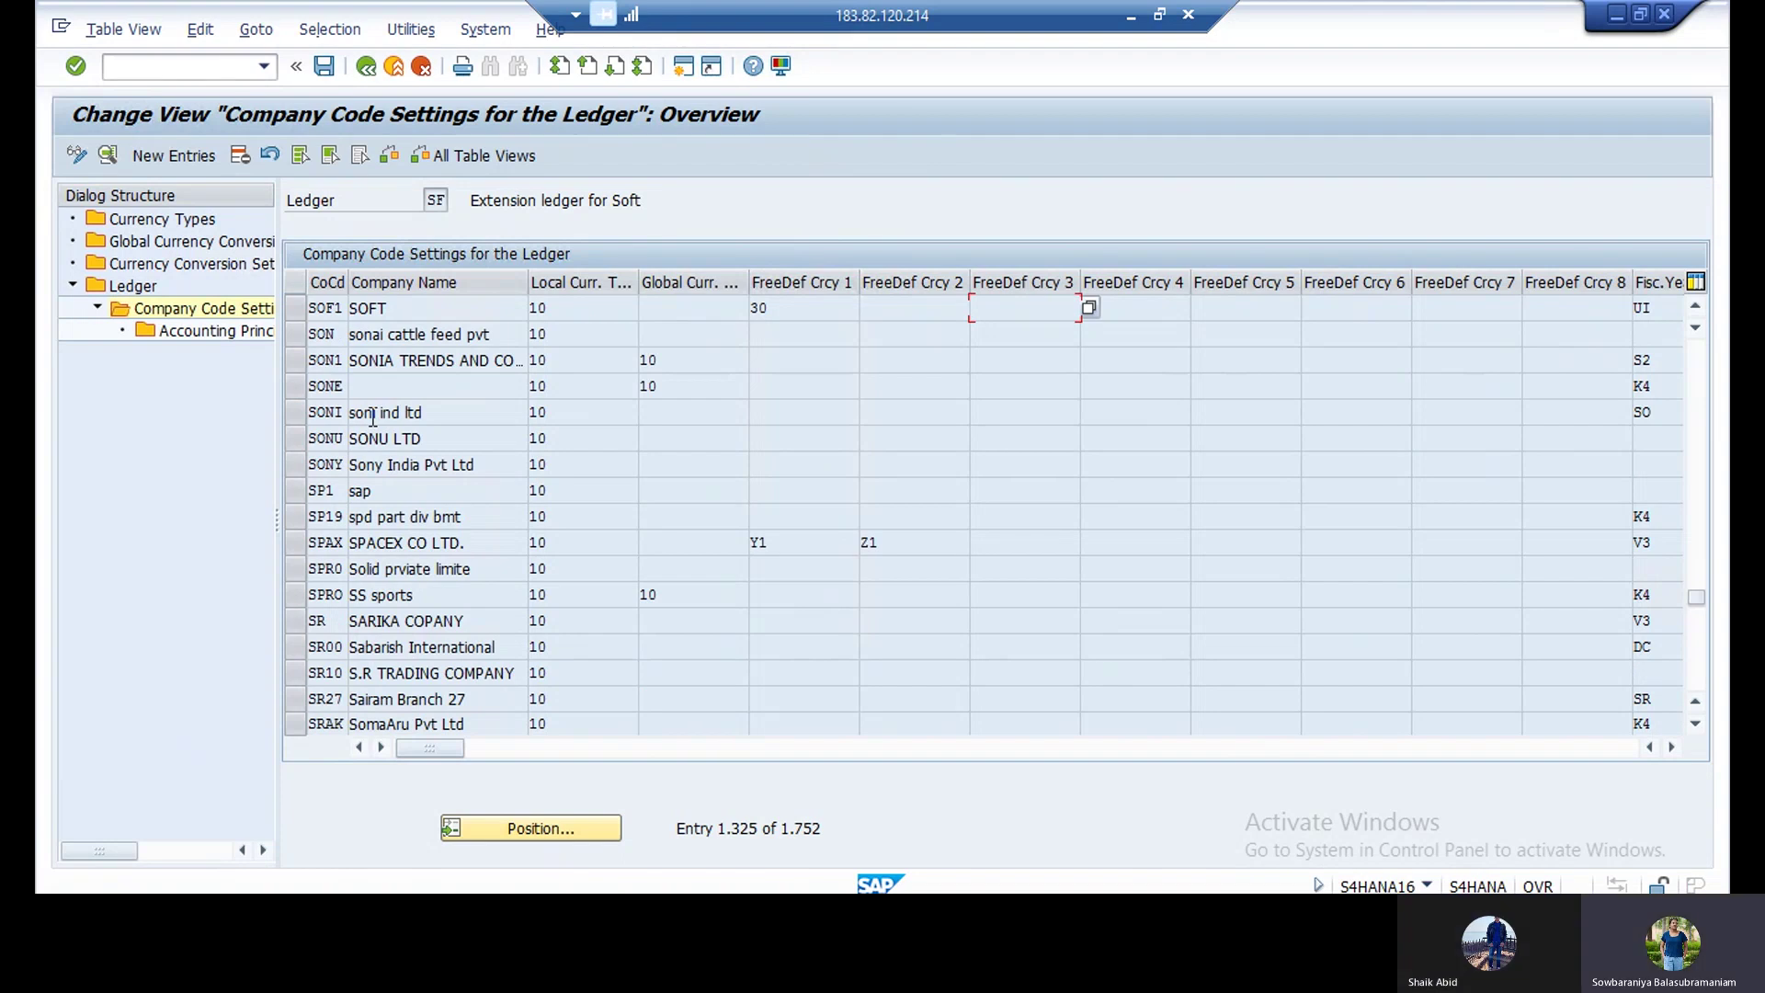
pyautogui.click(296, 315)
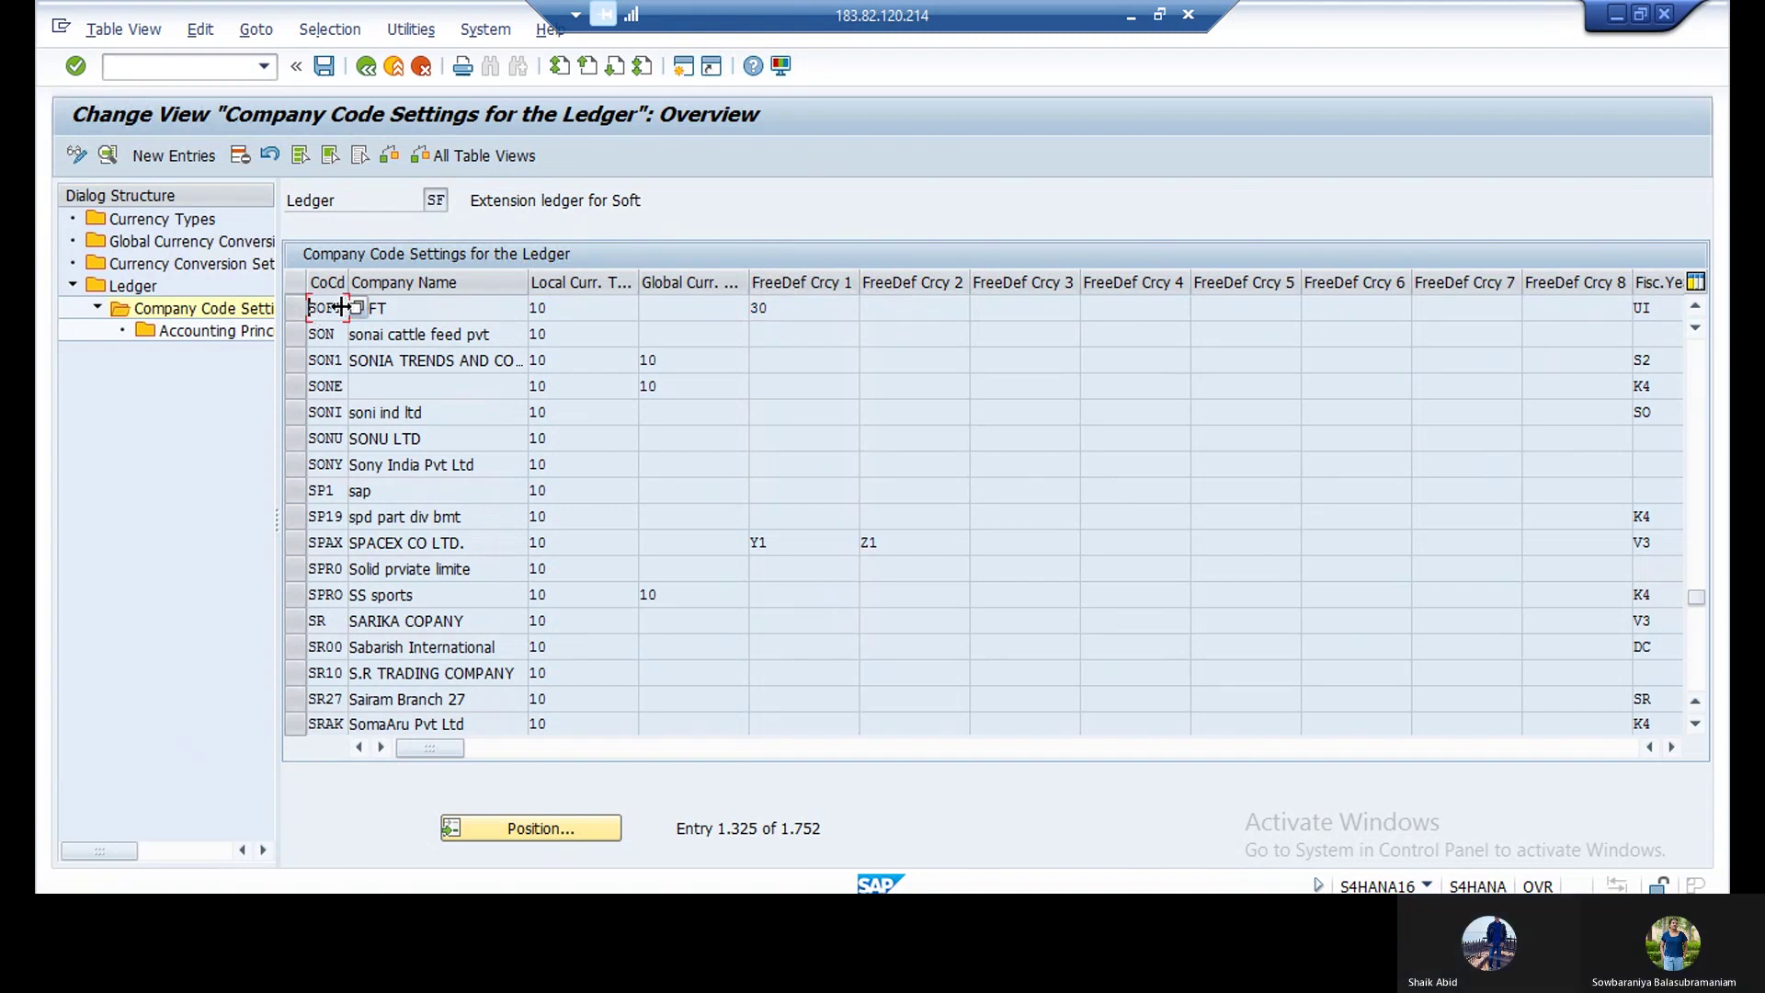
pyautogui.doubleClick(339, 308)
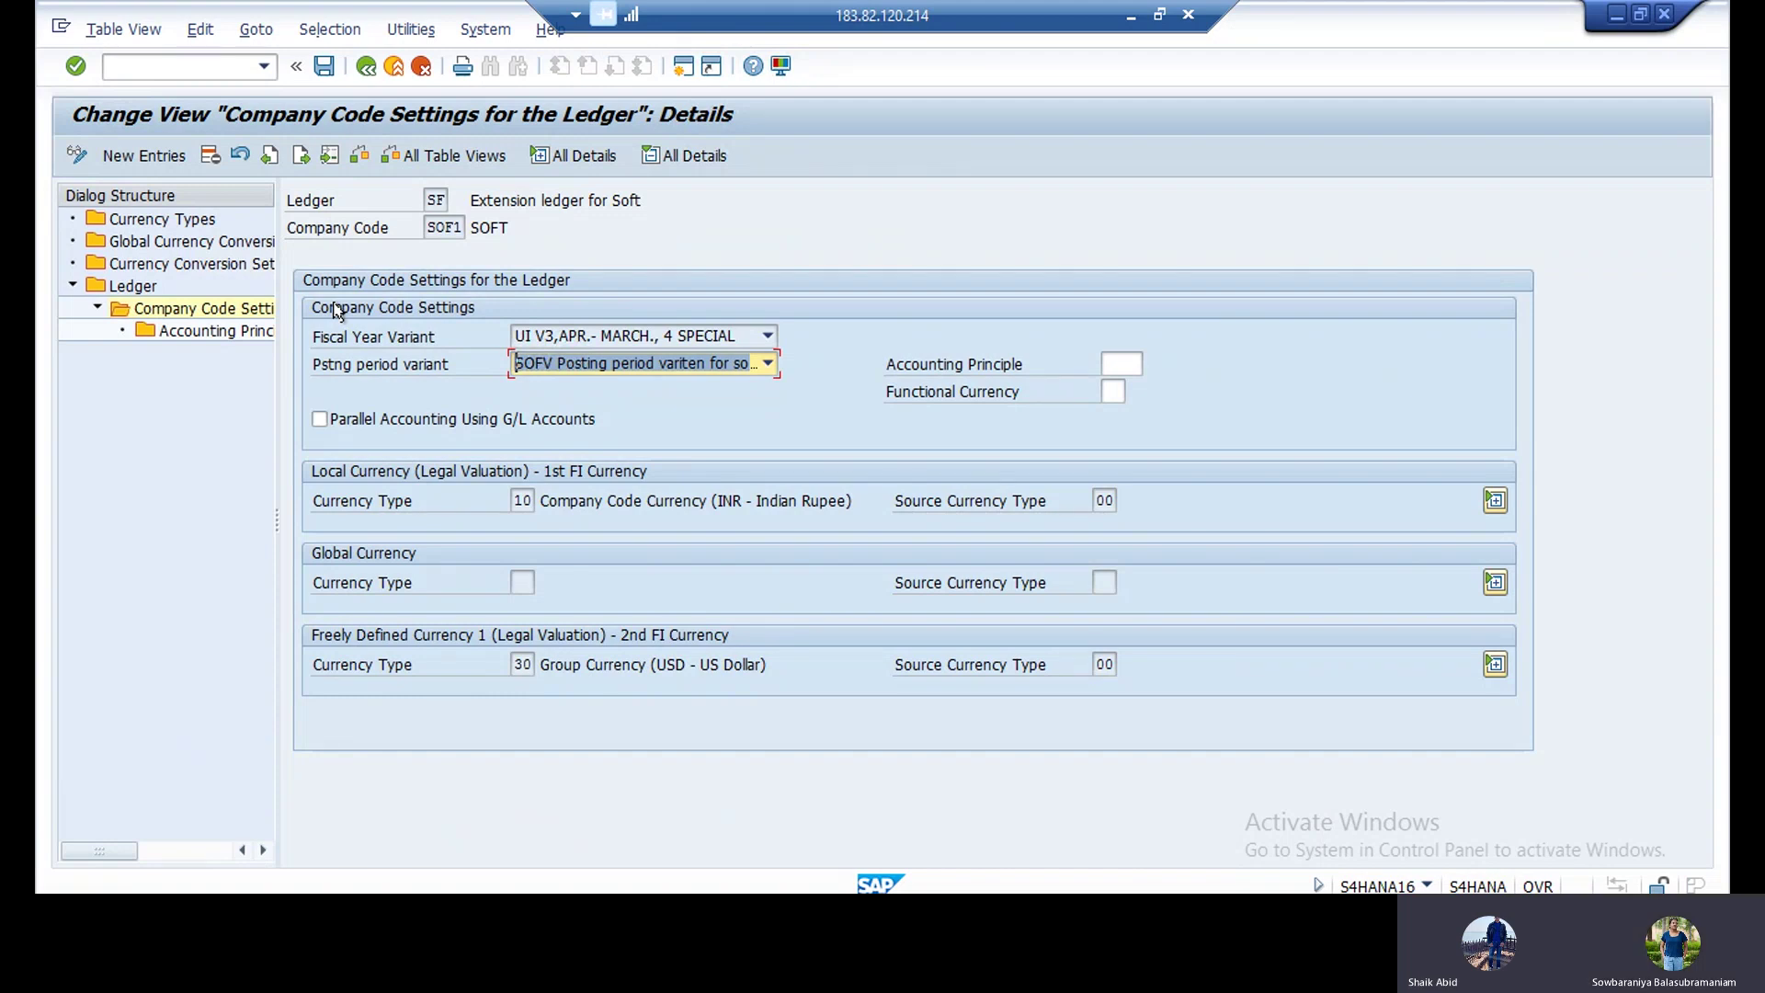
# Step: Set SOF1's posting period variant to SV99 (sv99 for hcl2) and save, accepting the consistency check messages
pyautogui.write('SV99 sv99 for hcl2')
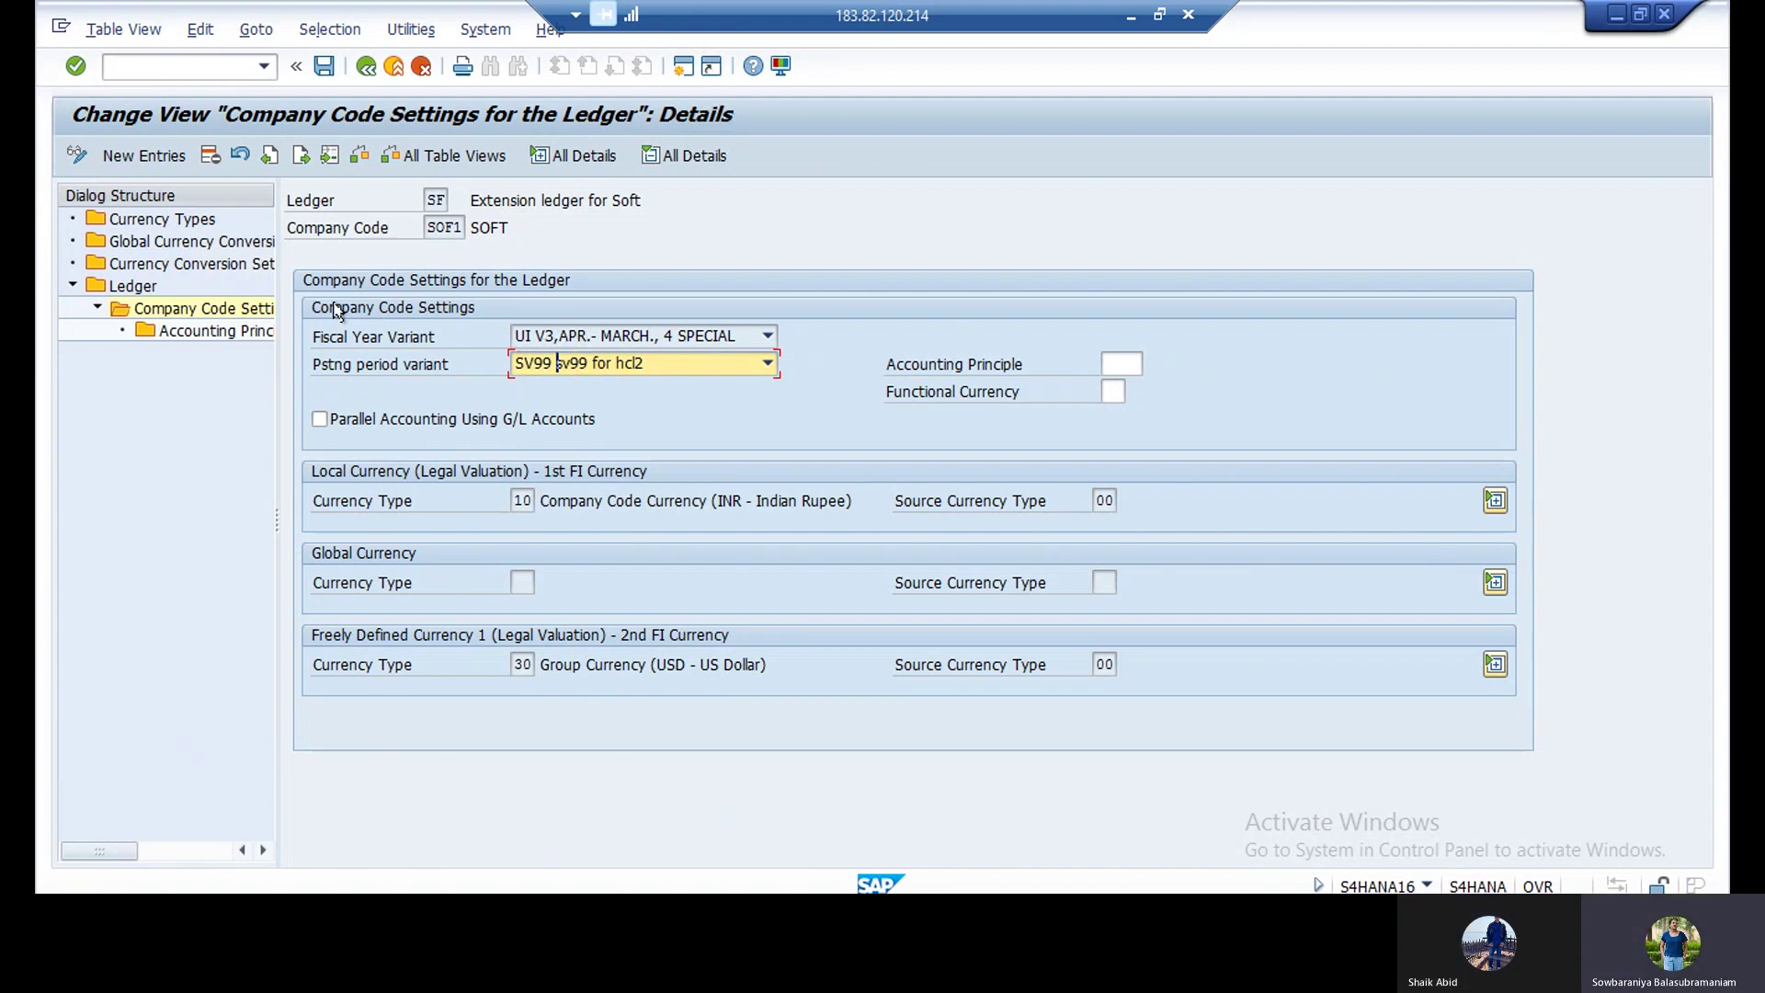
pyautogui.click(323, 67)
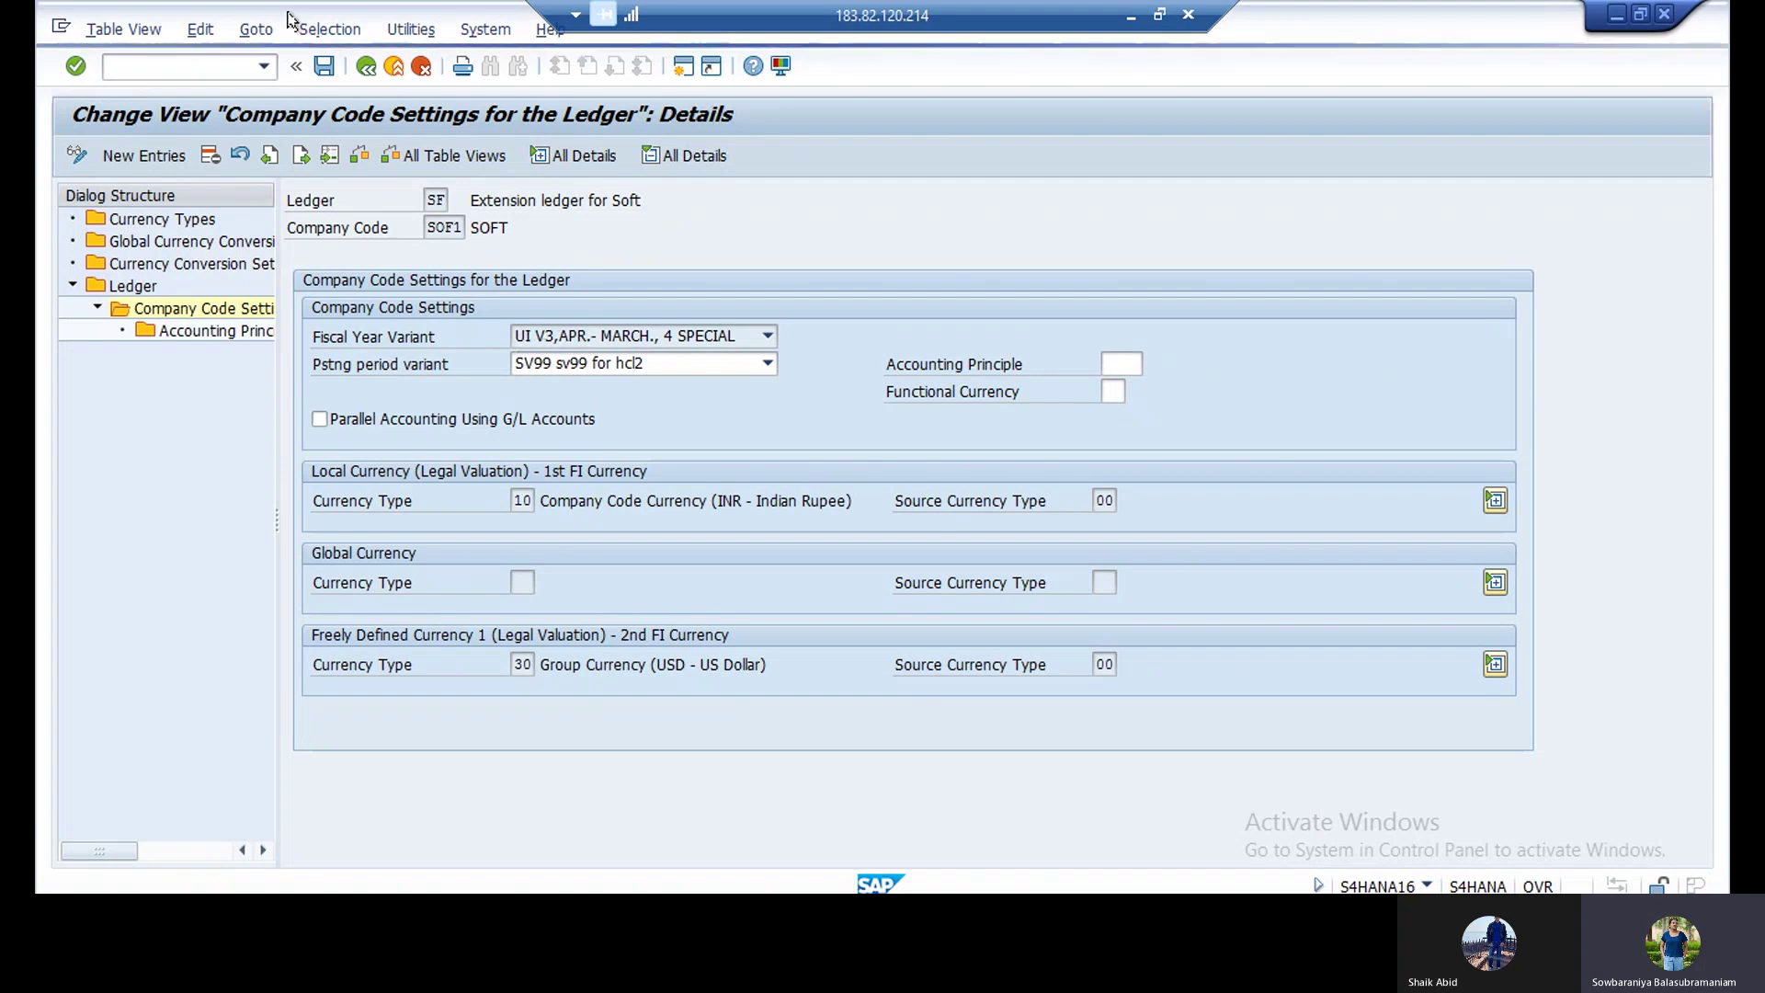
pyautogui.hotkey('alt', 'Tab')
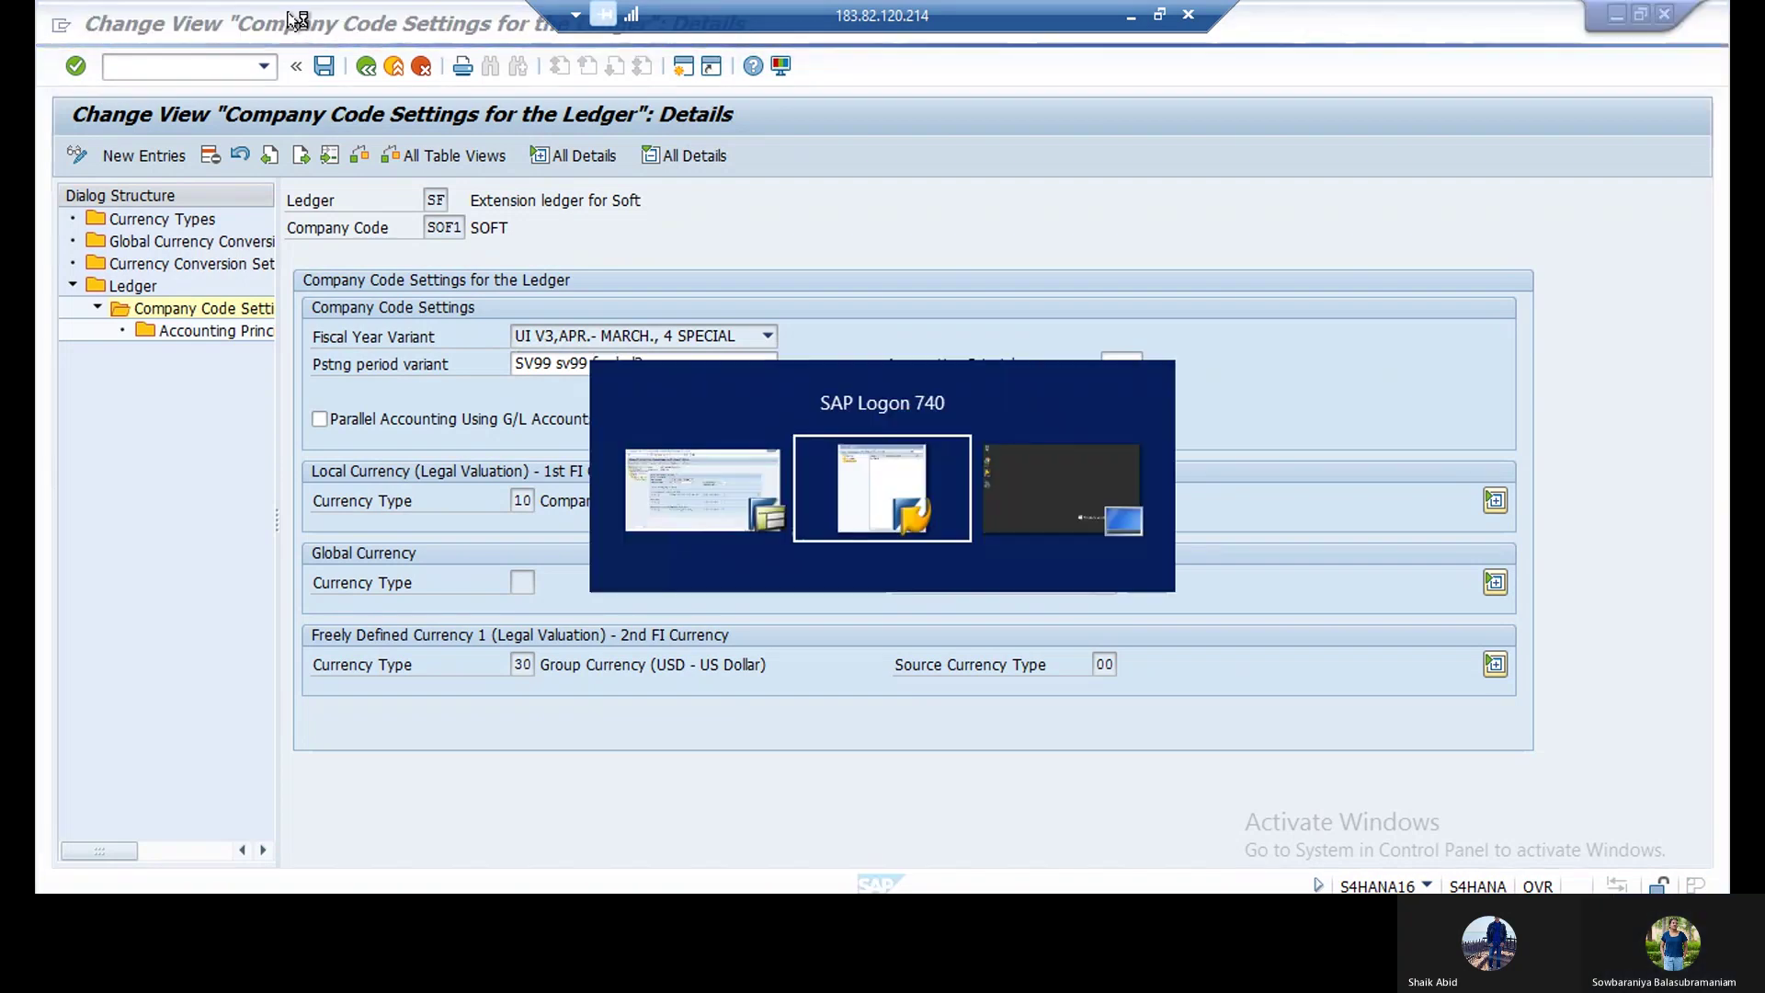
pyautogui.hotkey('alt', 'Tab')
pyautogui.hotkey('alt', 'Tab')
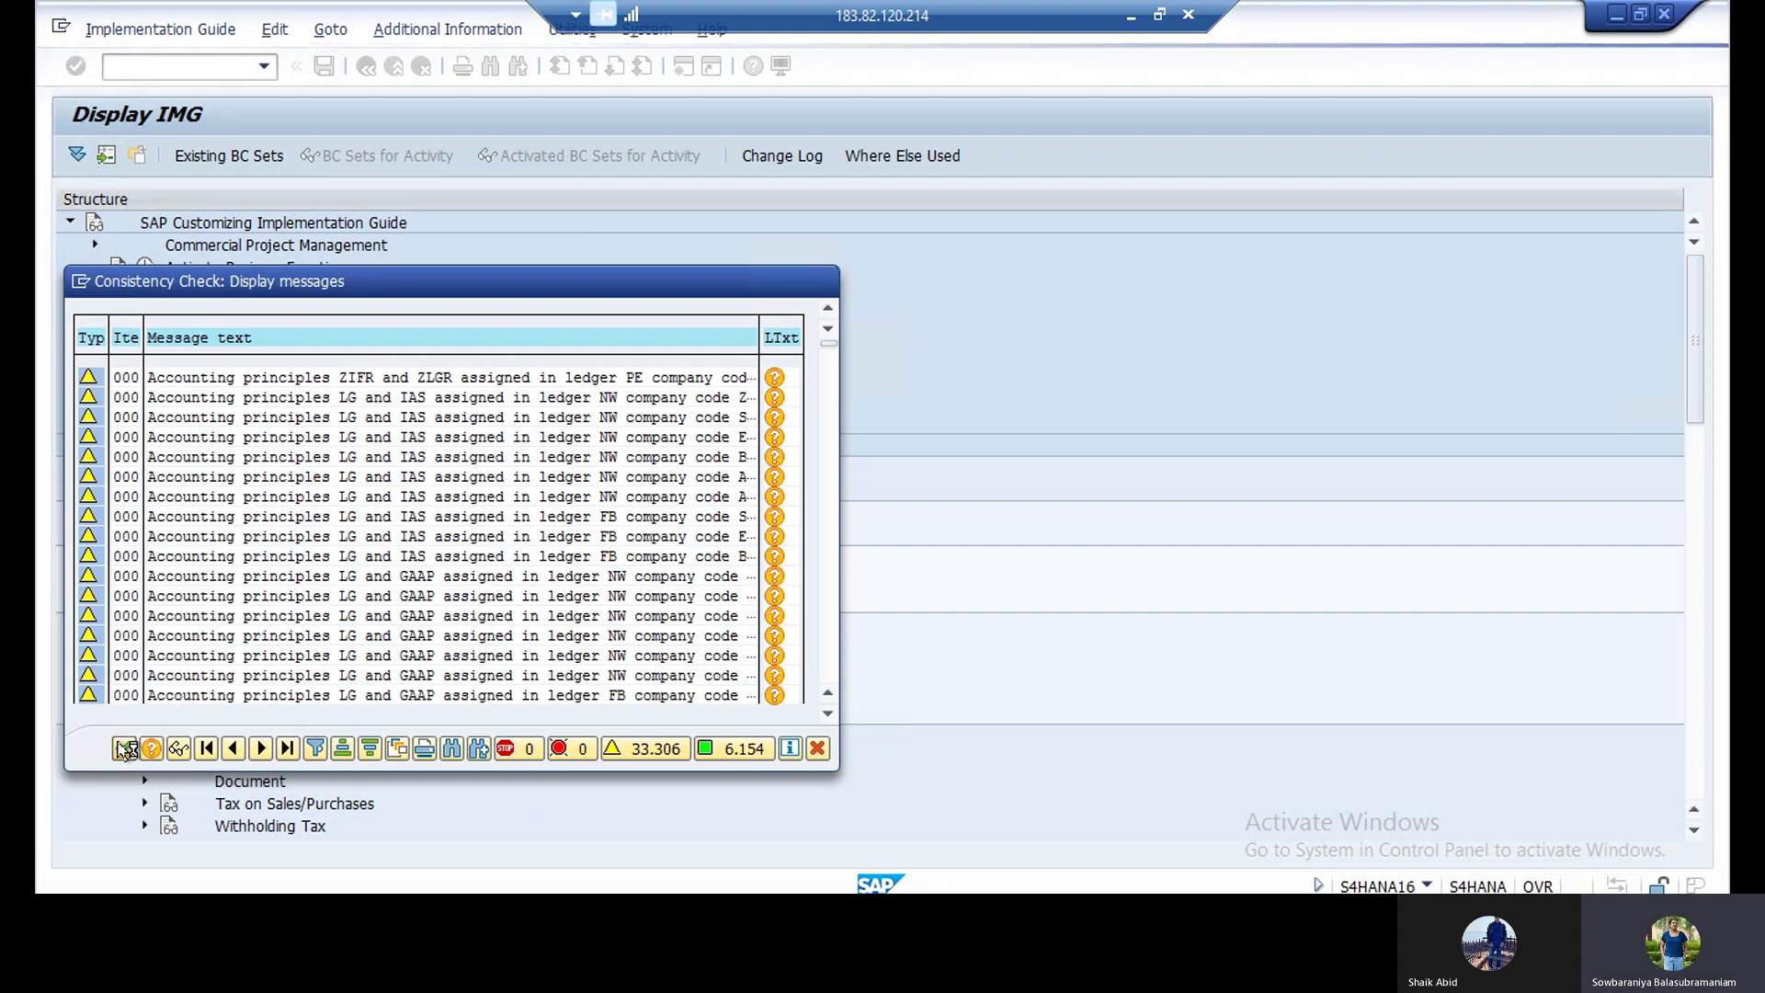
pyautogui.click(124, 749)
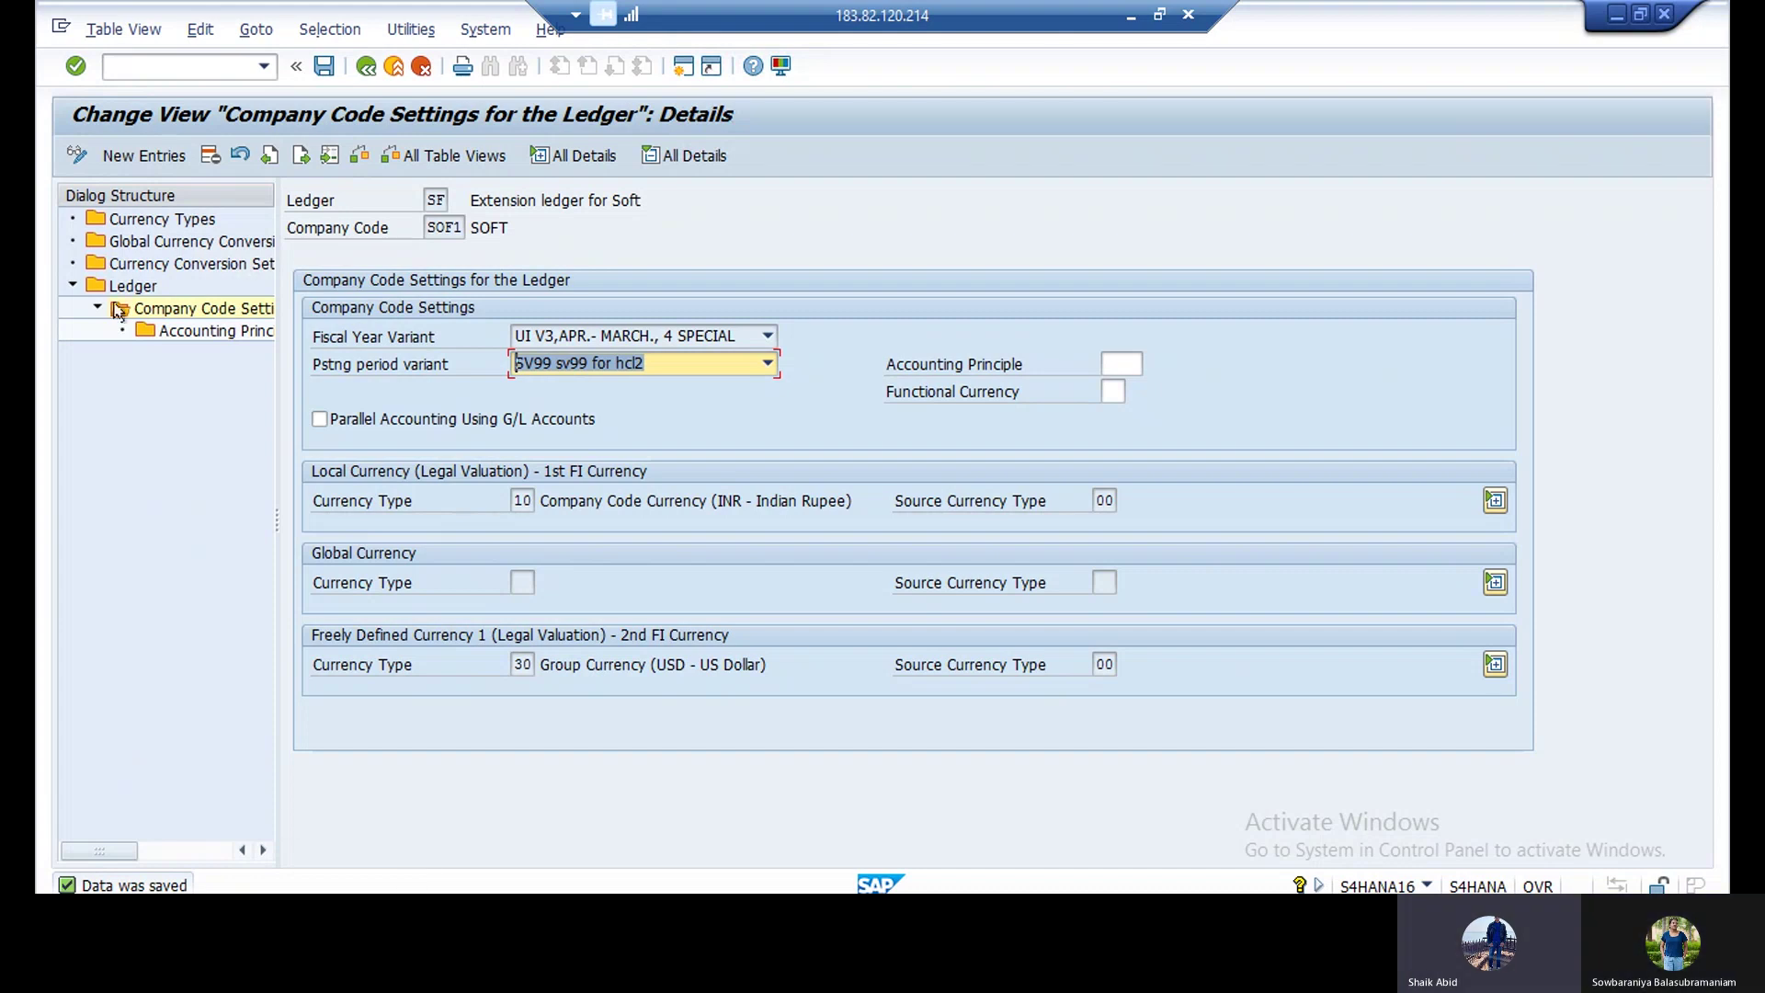
# Step: Start a new accounting principle entry for ledger SF and company code SOF1, and display the available principles
pyautogui.doubleClick(223, 332)
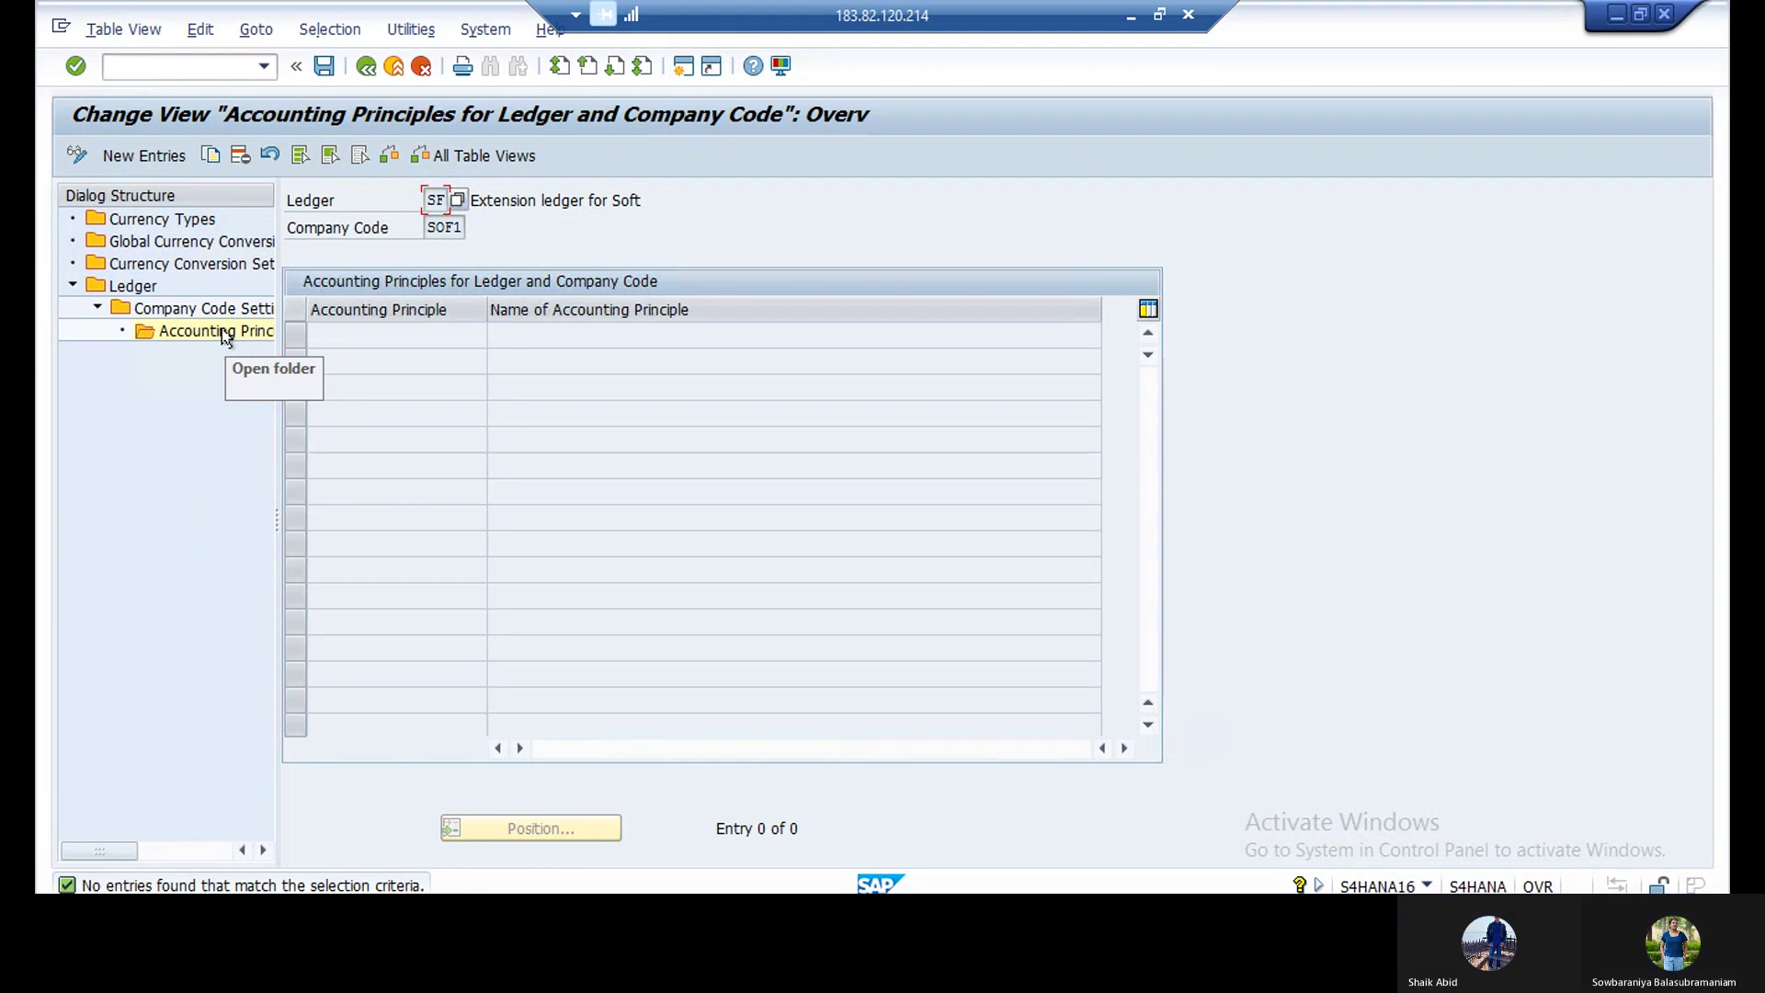
pyautogui.click(156, 155)
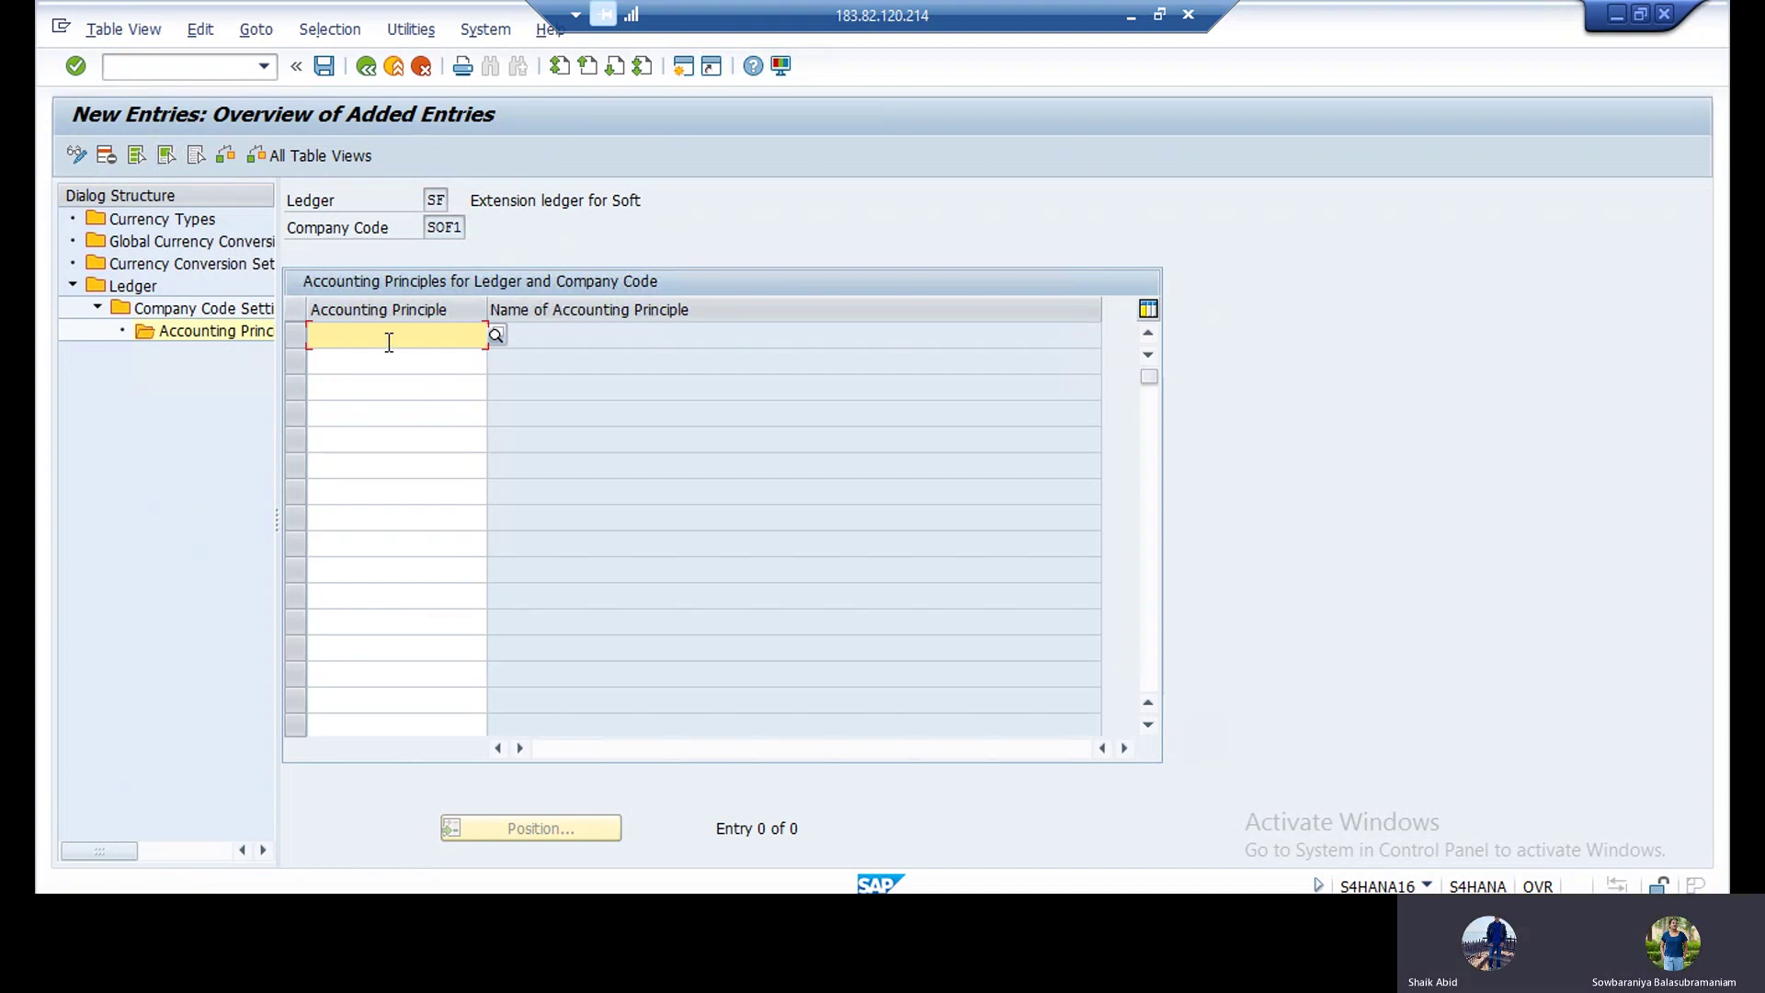
pyautogui.click(494, 336)
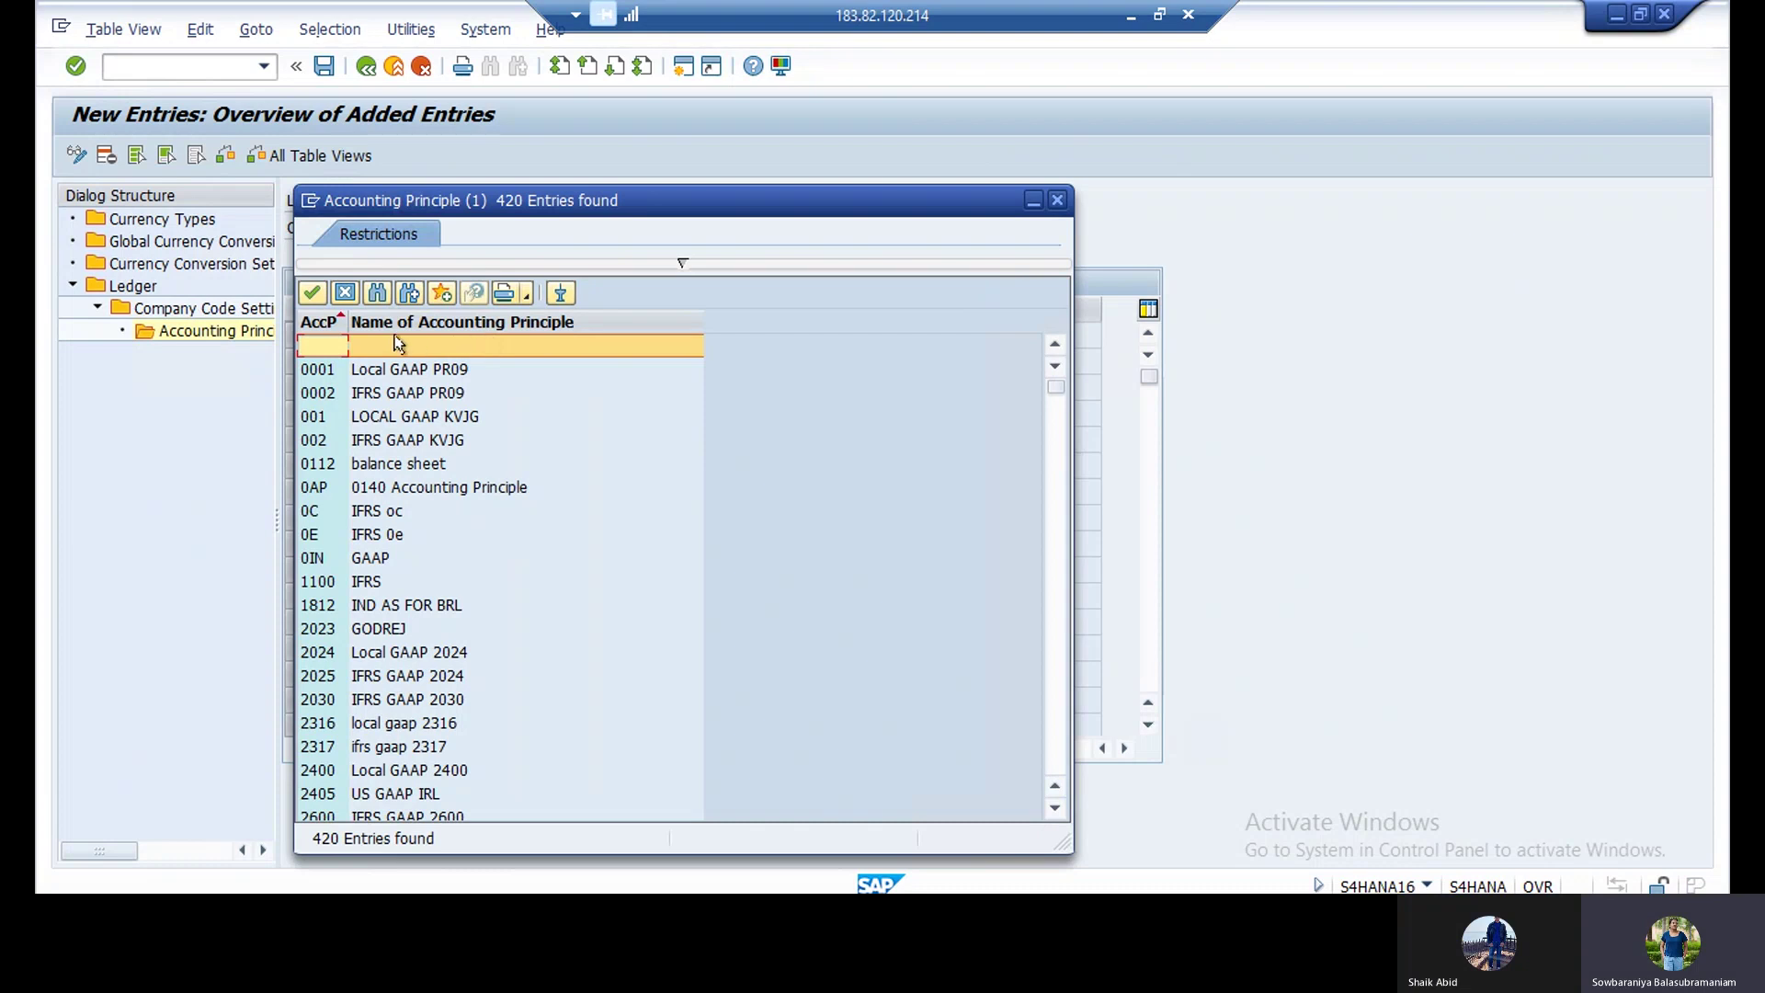
# Step: Assign accounting principle IAS, International Accounting Standards, to the new entry and save it
pyautogui.scroll(-1, 453, 659)
pyautogui.scroll(-10, 453, 659)
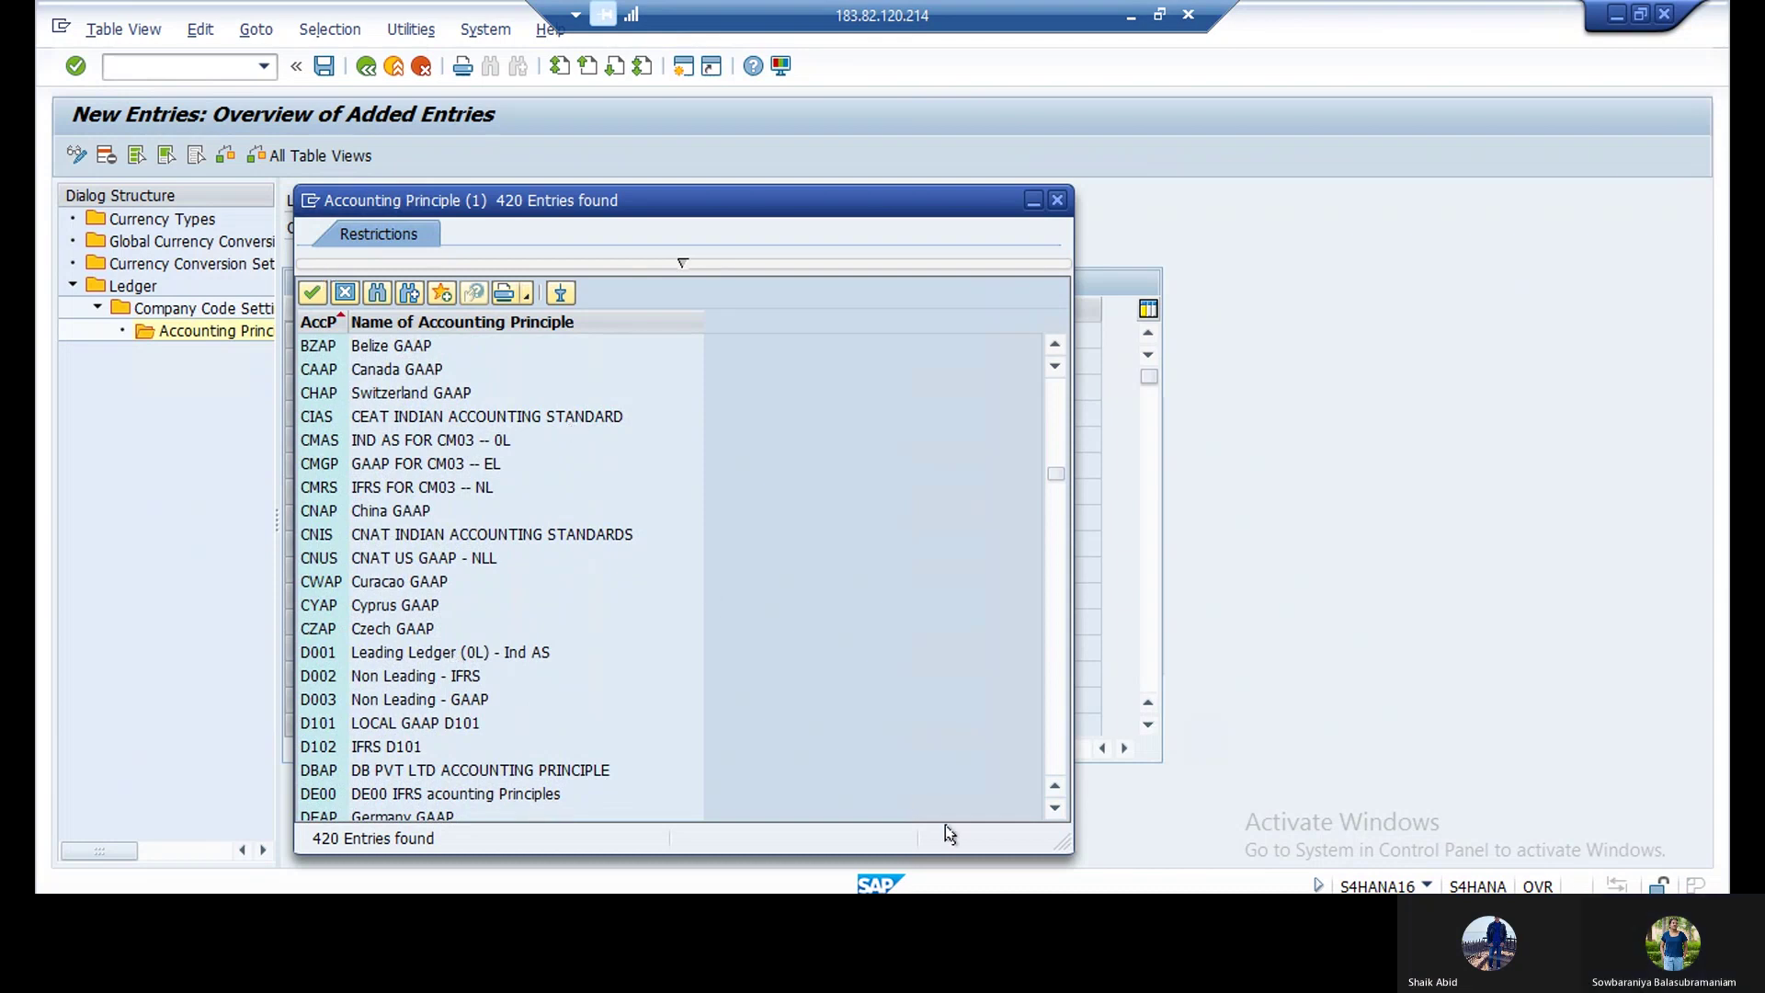
pyautogui.click(1053, 810)
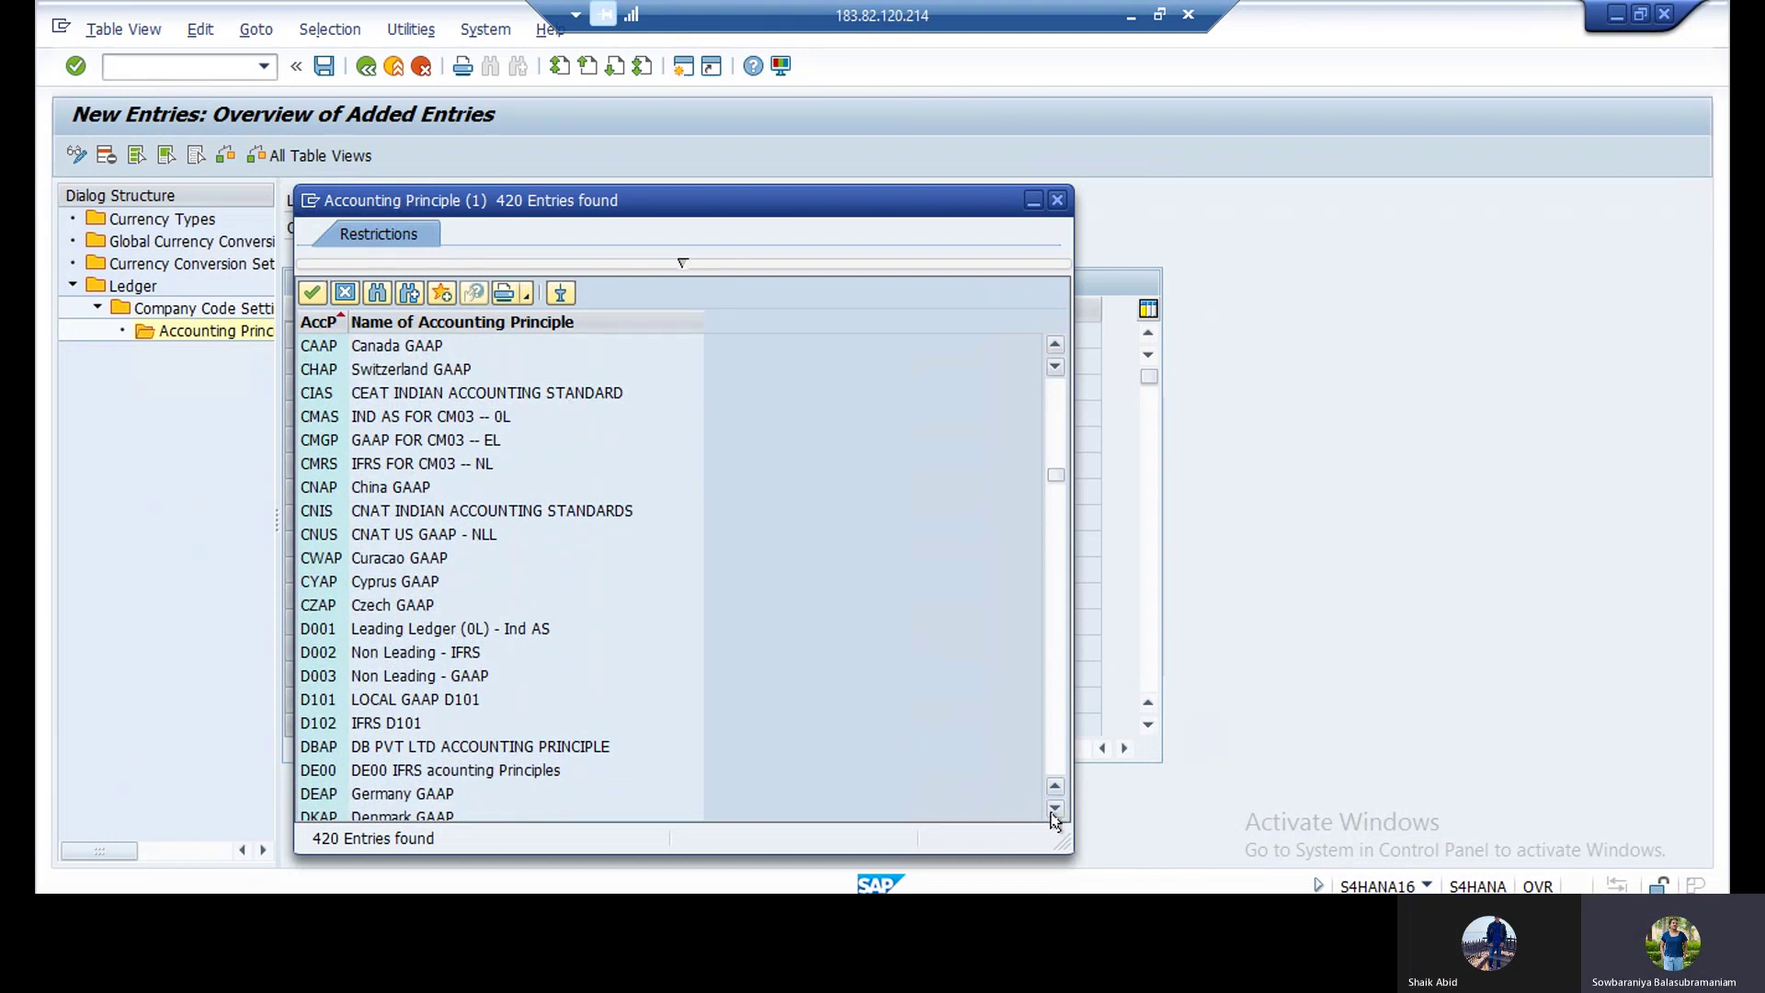
pyautogui.click(1053, 810)
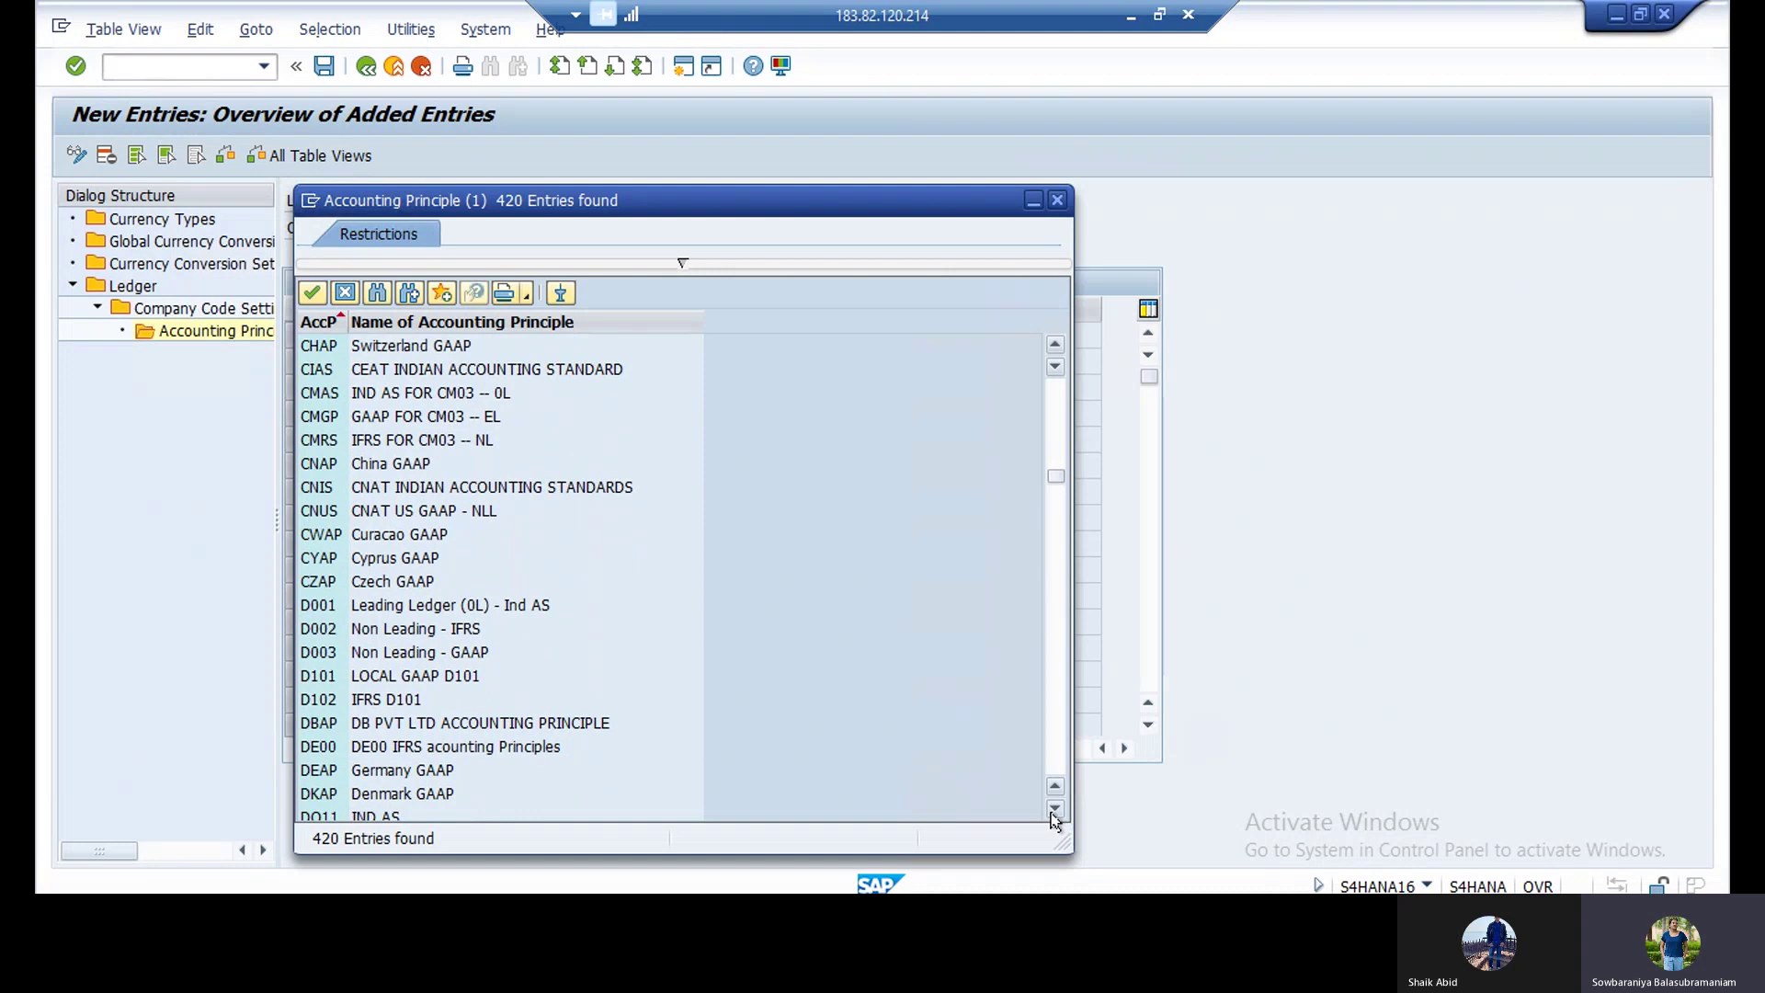
pyautogui.click(1053, 810)
pyautogui.click(1053, 810)
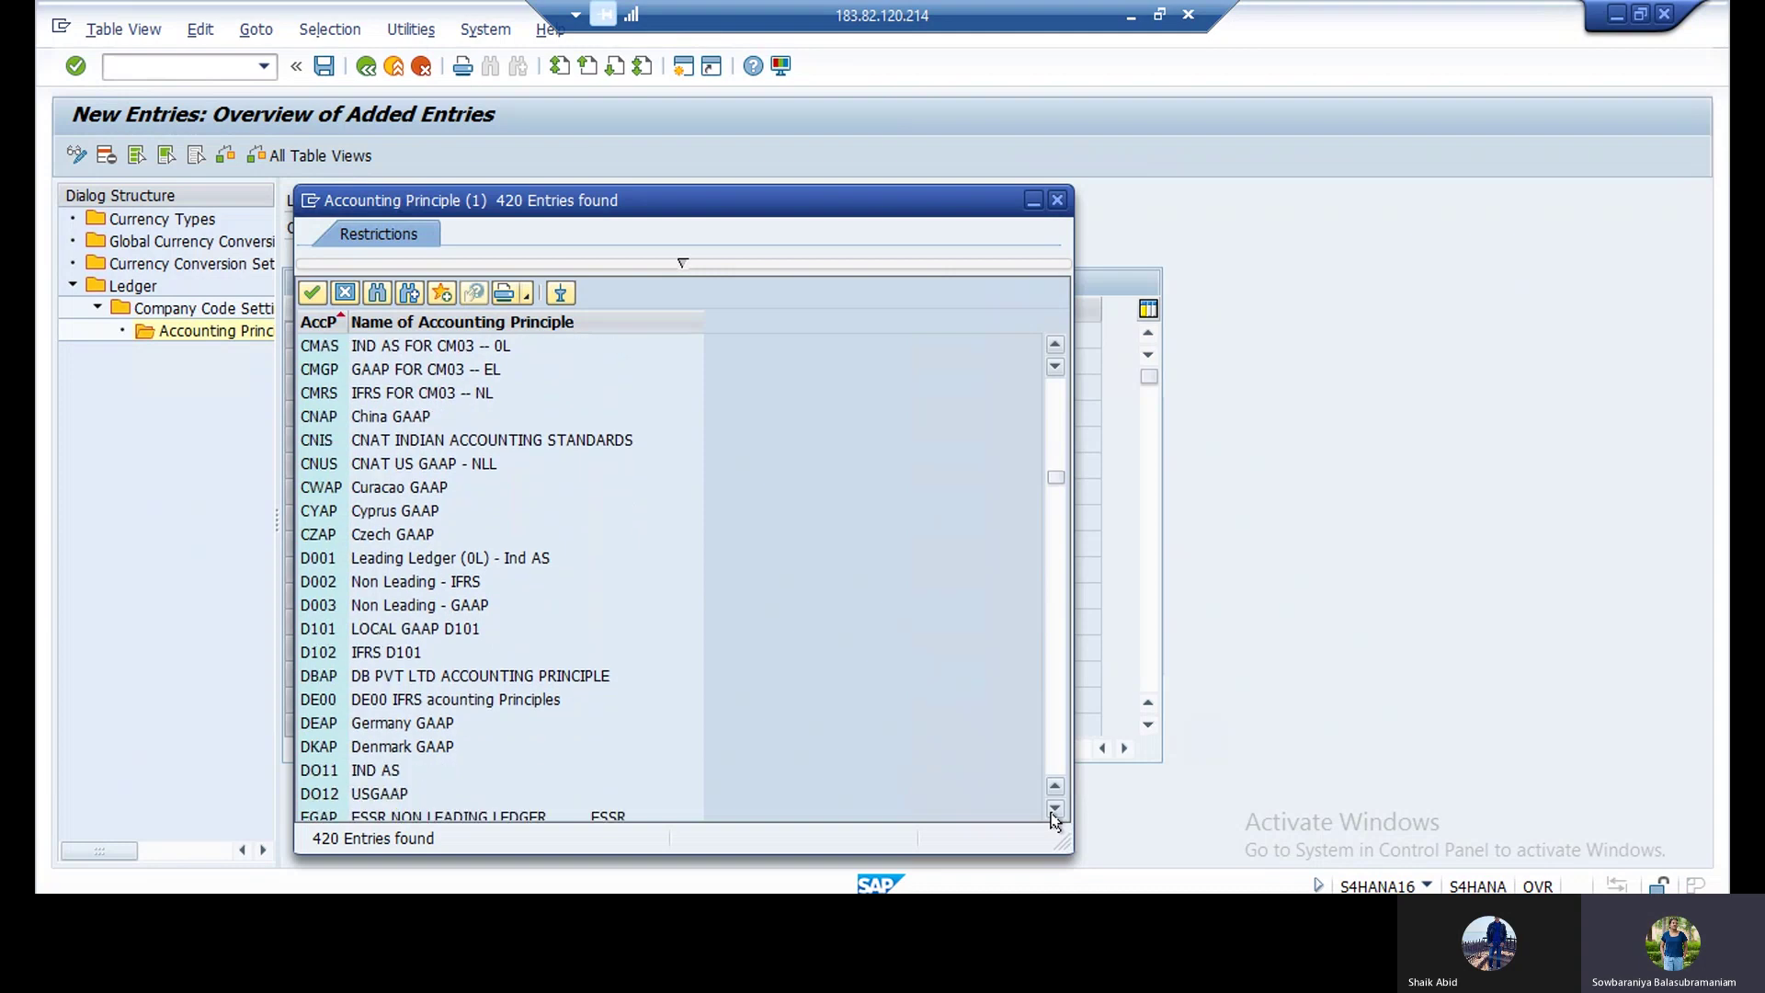
pyautogui.click(1053, 810)
pyautogui.click(1053, 809)
pyautogui.click(1053, 810)
pyautogui.click(1053, 809)
pyautogui.click(1053, 809)
pyautogui.click(1053, 809)
pyautogui.click(1053, 809)
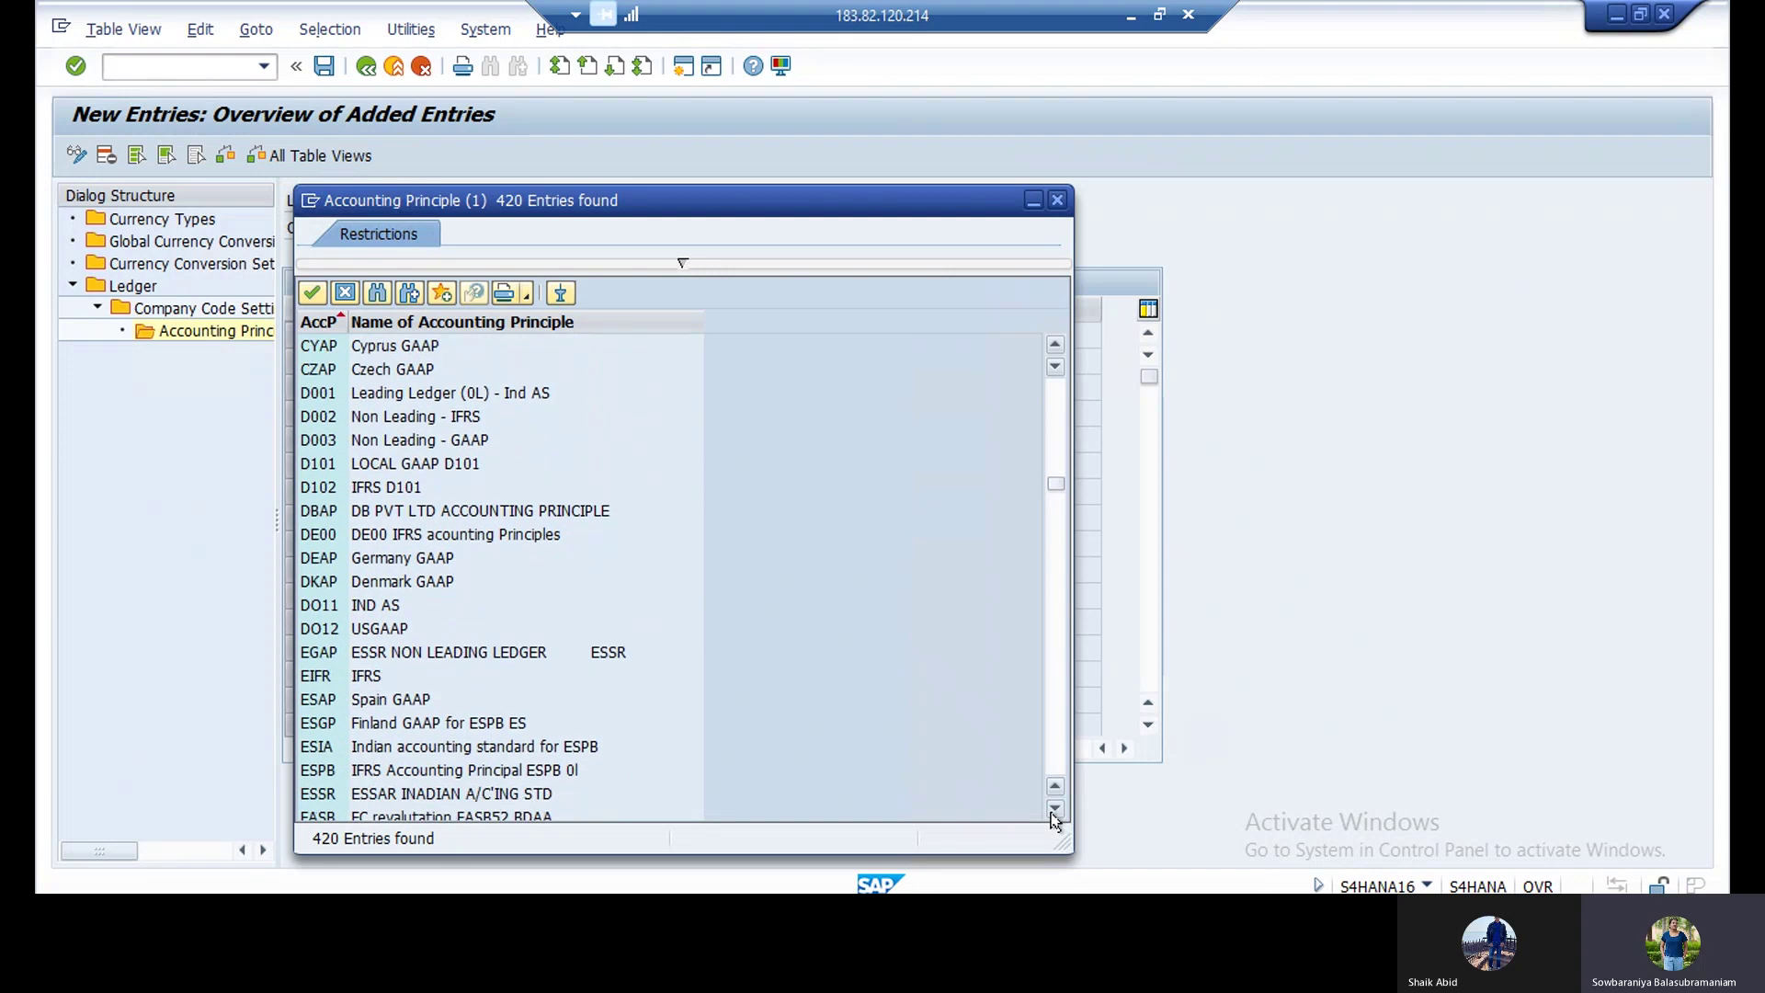
pyautogui.click(1053, 810)
pyautogui.click(1053, 809)
pyautogui.click(1053, 809)
pyautogui.click(1054, 810)
pyautogui.doubleClick(1053, 810)
pyautogui.doubleClick(1053, 810)
pyautogui.click(1053, 810)
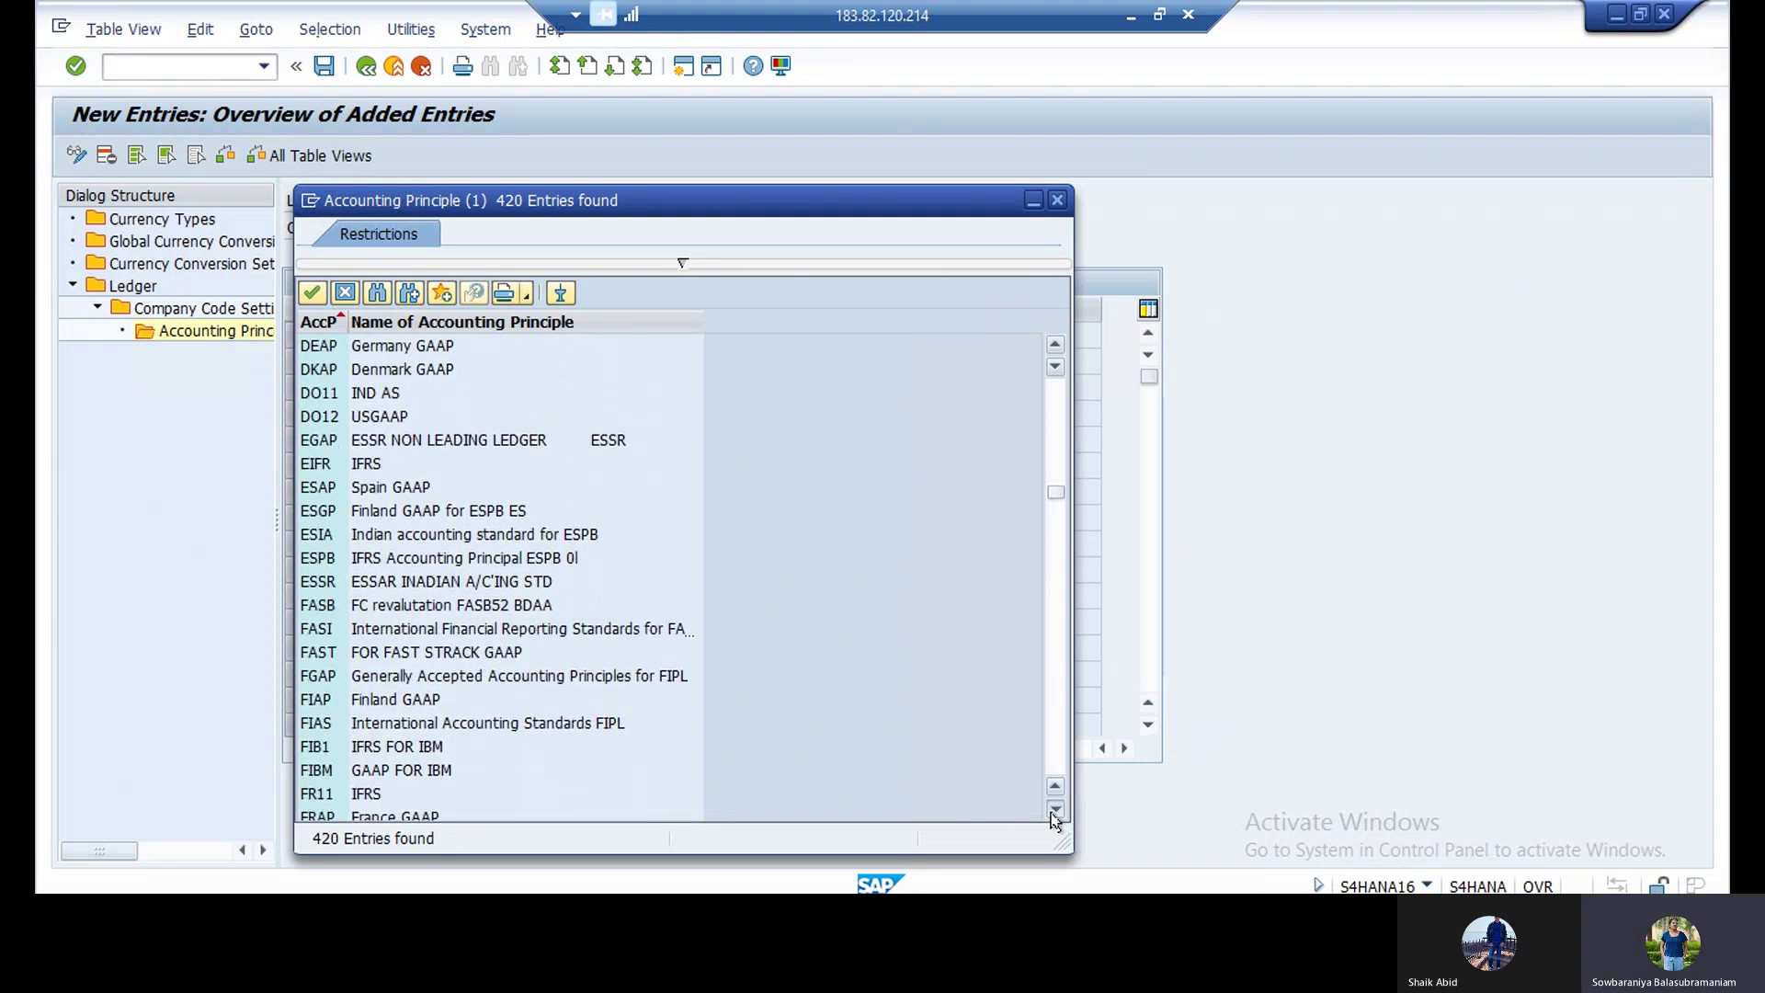
pyautogui.doubleClick(1054, 810)
pyautogui.doubleClick(1054, 810)
pyautogui.click(1053, 810)
pyautogui.click(1053, 810)
pyautogui.doubleClick(1053, 810)
pyautogui.click(1053, 810)
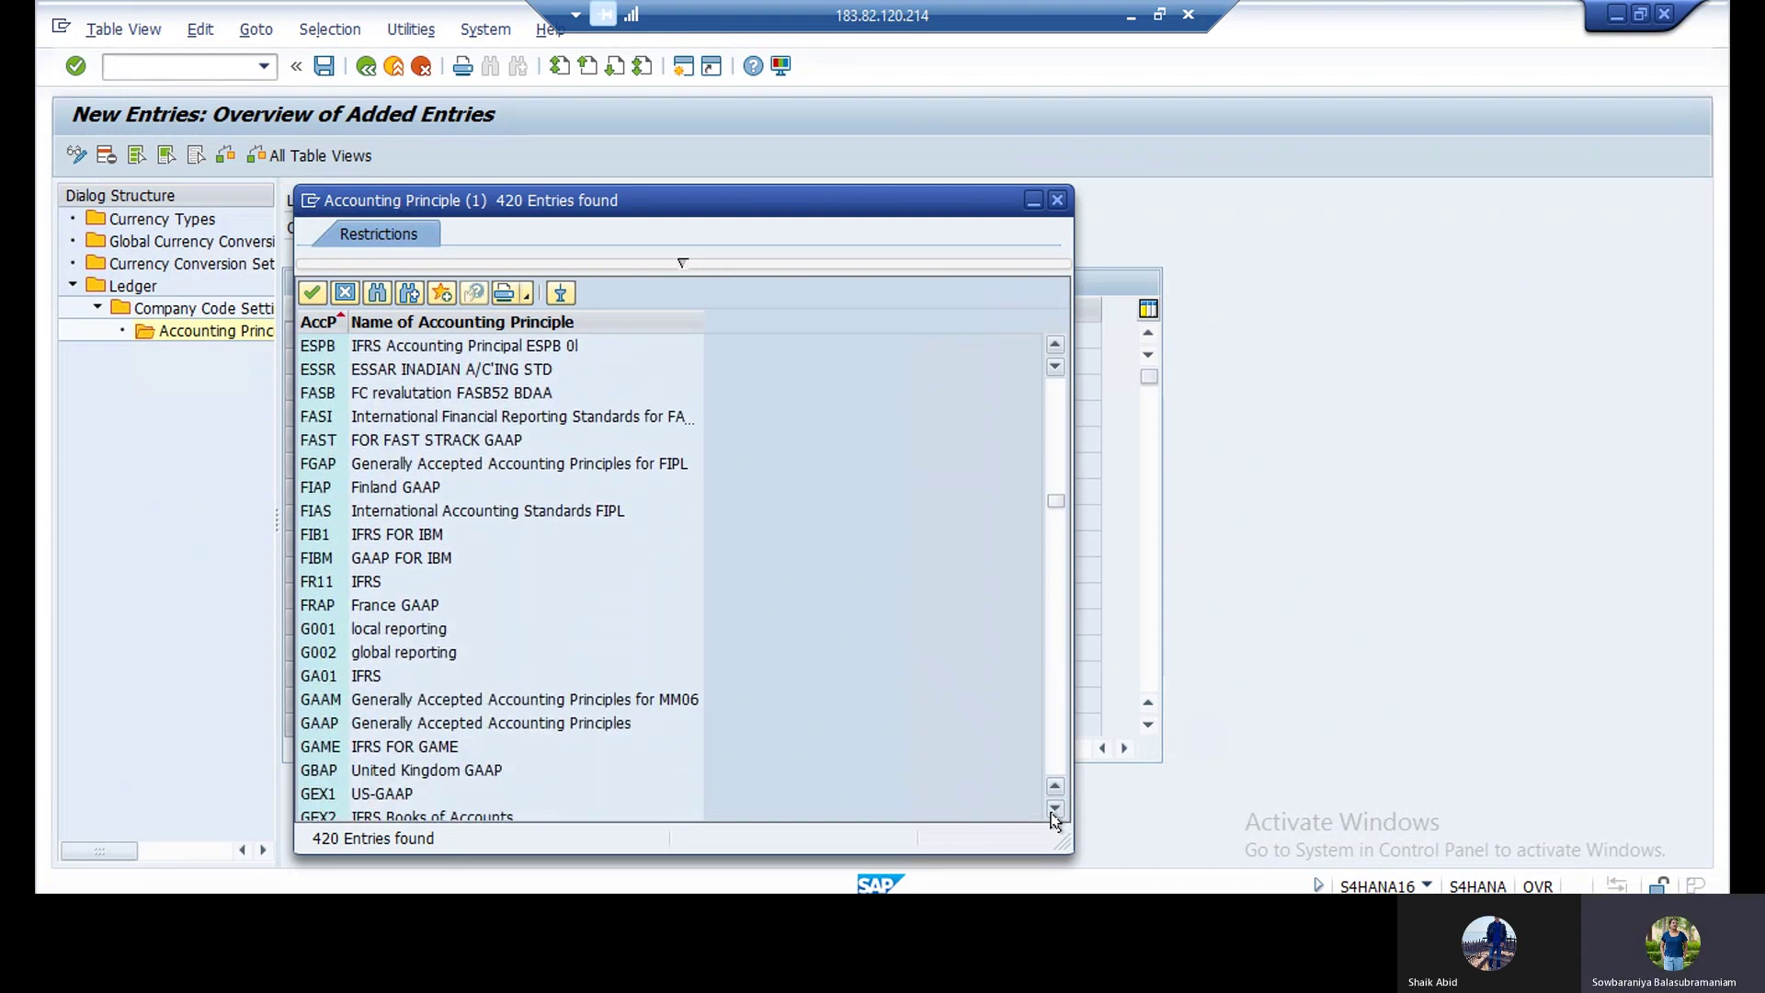
pyautogui.doubleClick(1053, 810)
pyautogui.click(1053, 810)
pyautogui.doubleClick(1053, 810)
pyautogui.click(1053, 810)
pyautogui.doubleClick(1054, 810)
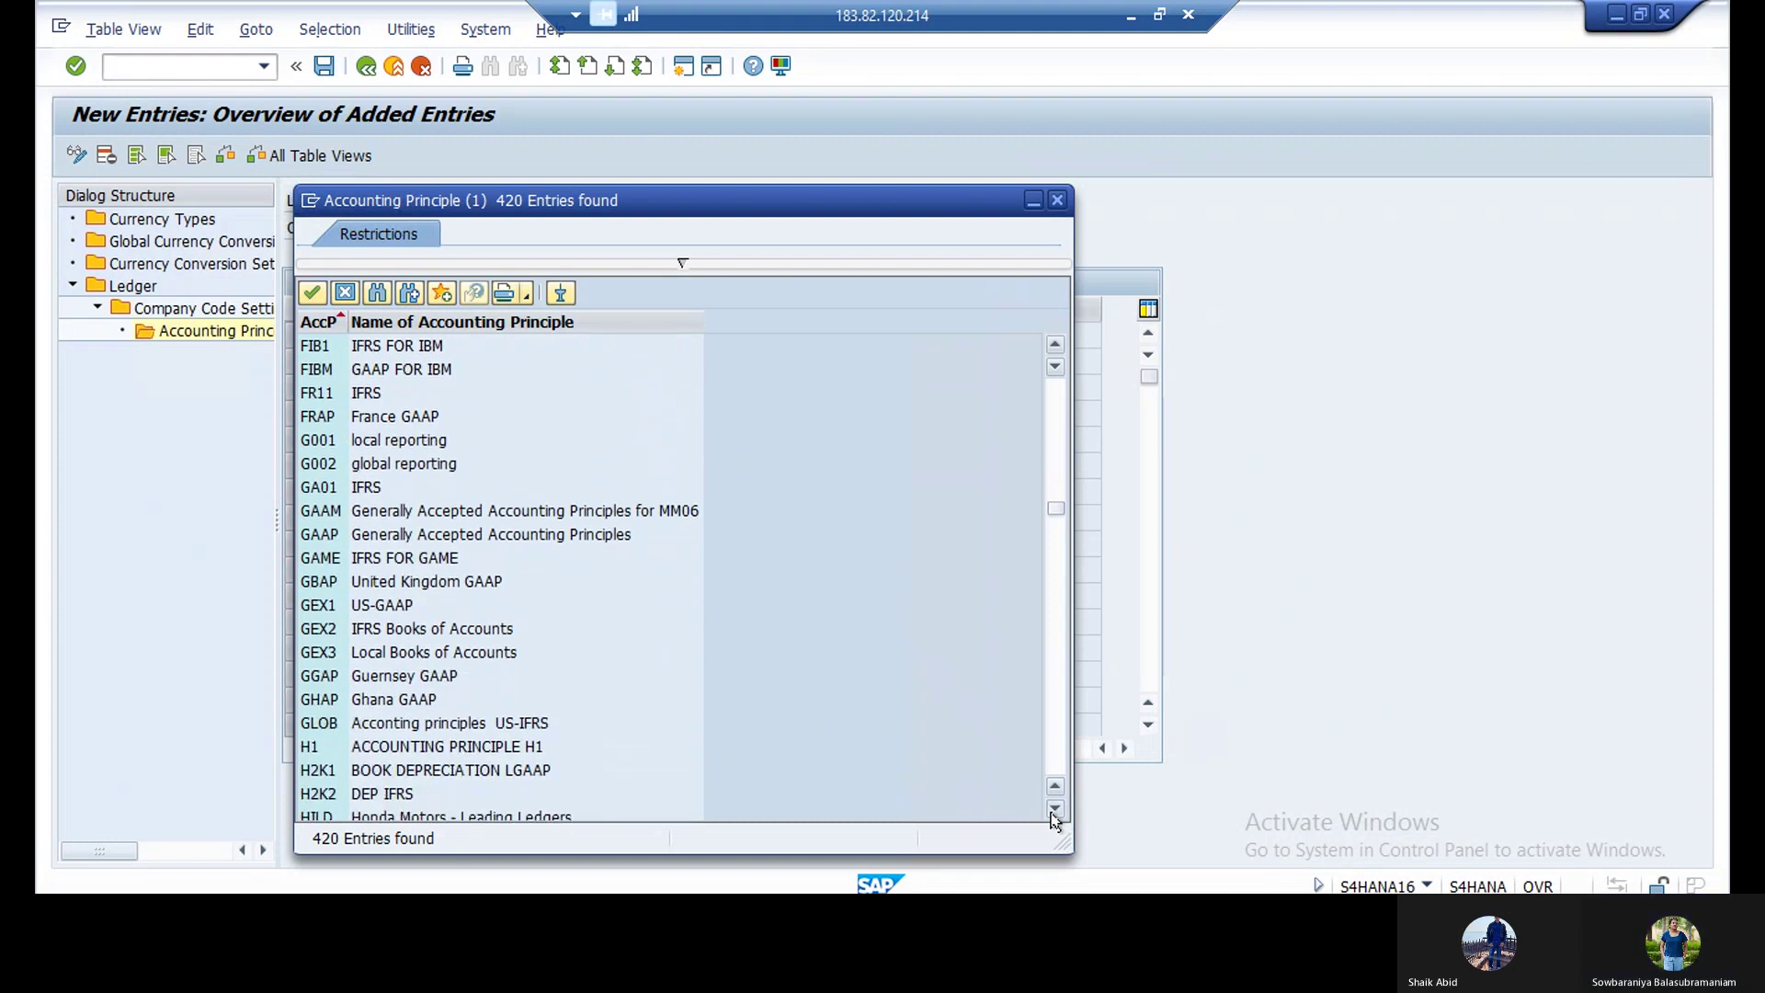
pyautogui.click(1054, 809)
pyautogui.doubleClick(1053, 810)
pyautogui.doubleClick(1054, 810)
pyautogui.doubleClick(1054, 810)
pyautogui.click(1054, 810)
pyautogui.doubleClick(1053, 809)
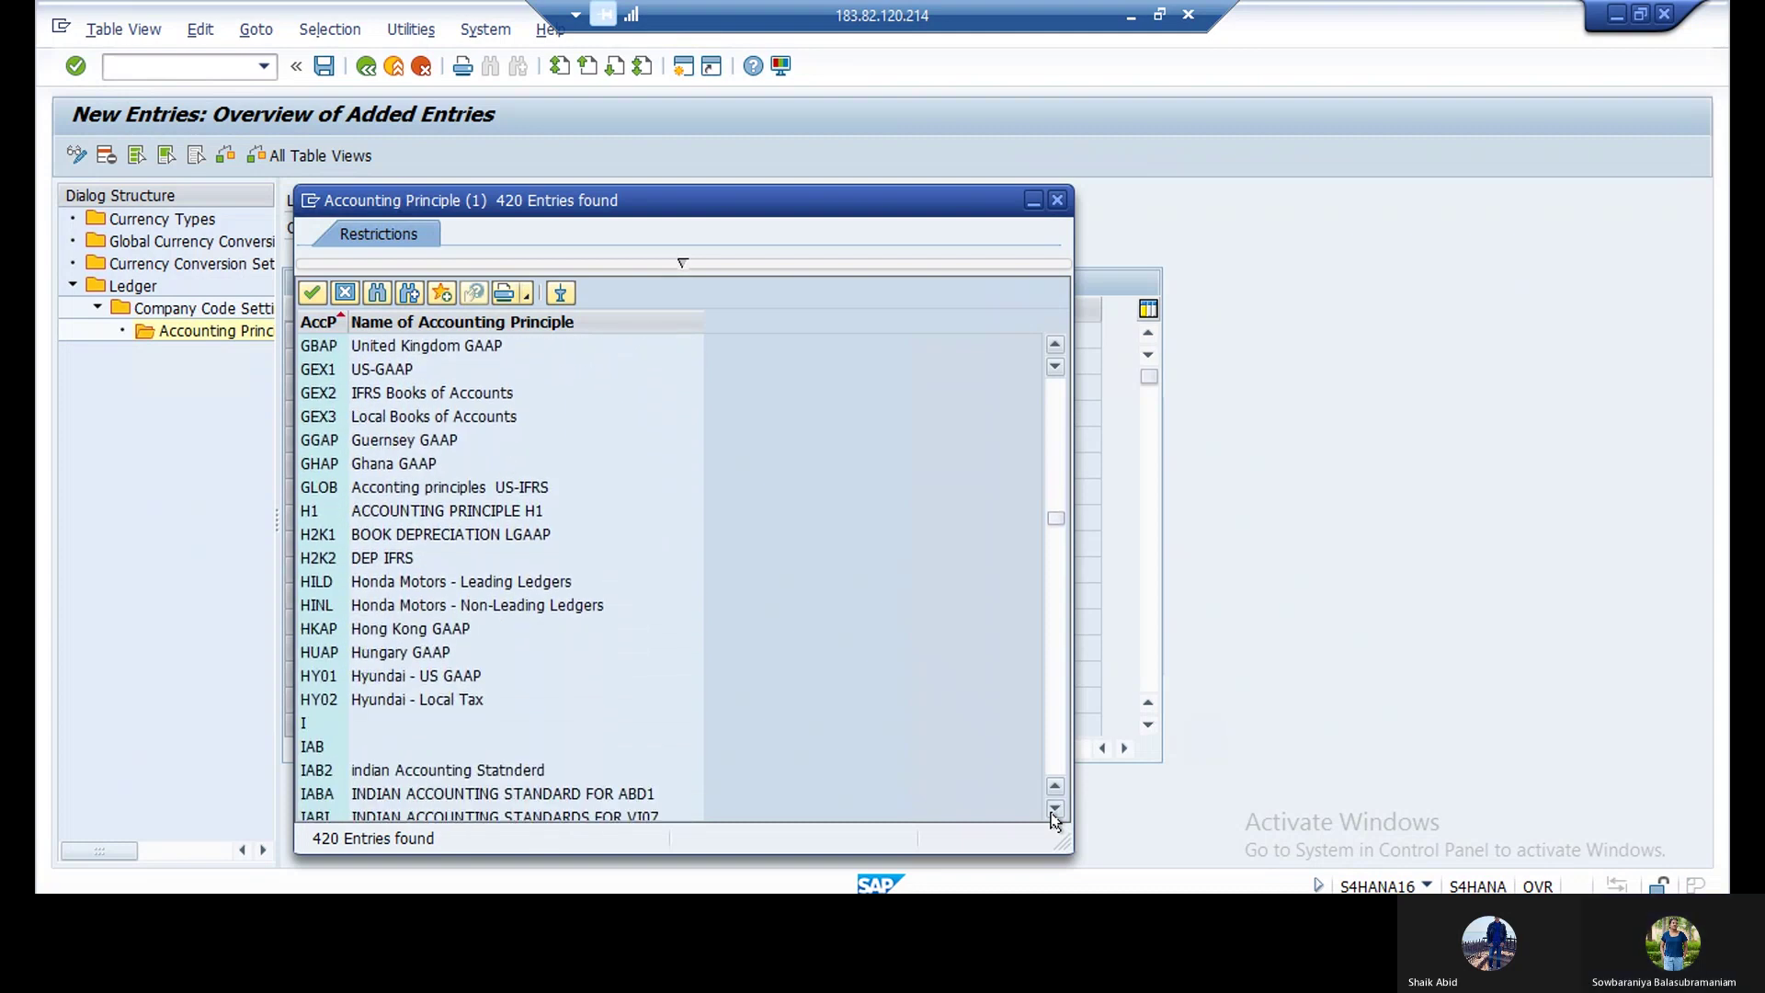
pyautogui.click(1053, 810)
pyautogui.doubleClick(1053, 810)
pyautogui.doubleClick(1054, 810)
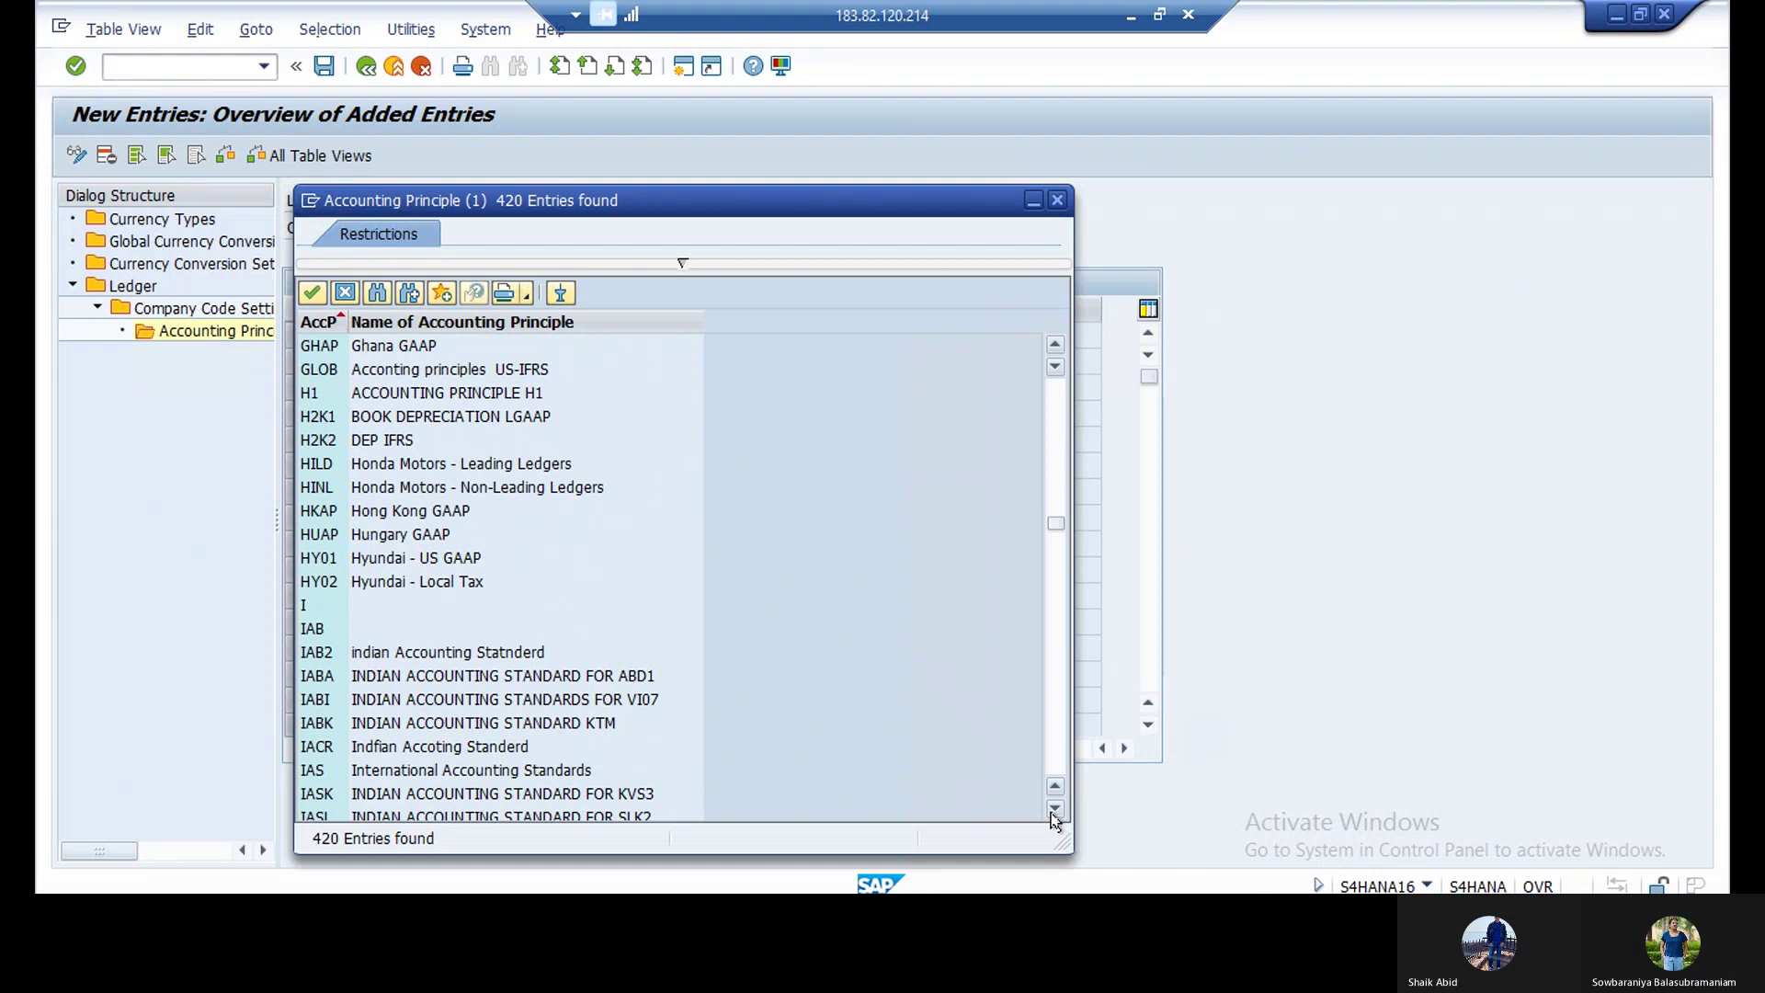
pyautogui.doubleClick(402, 771)
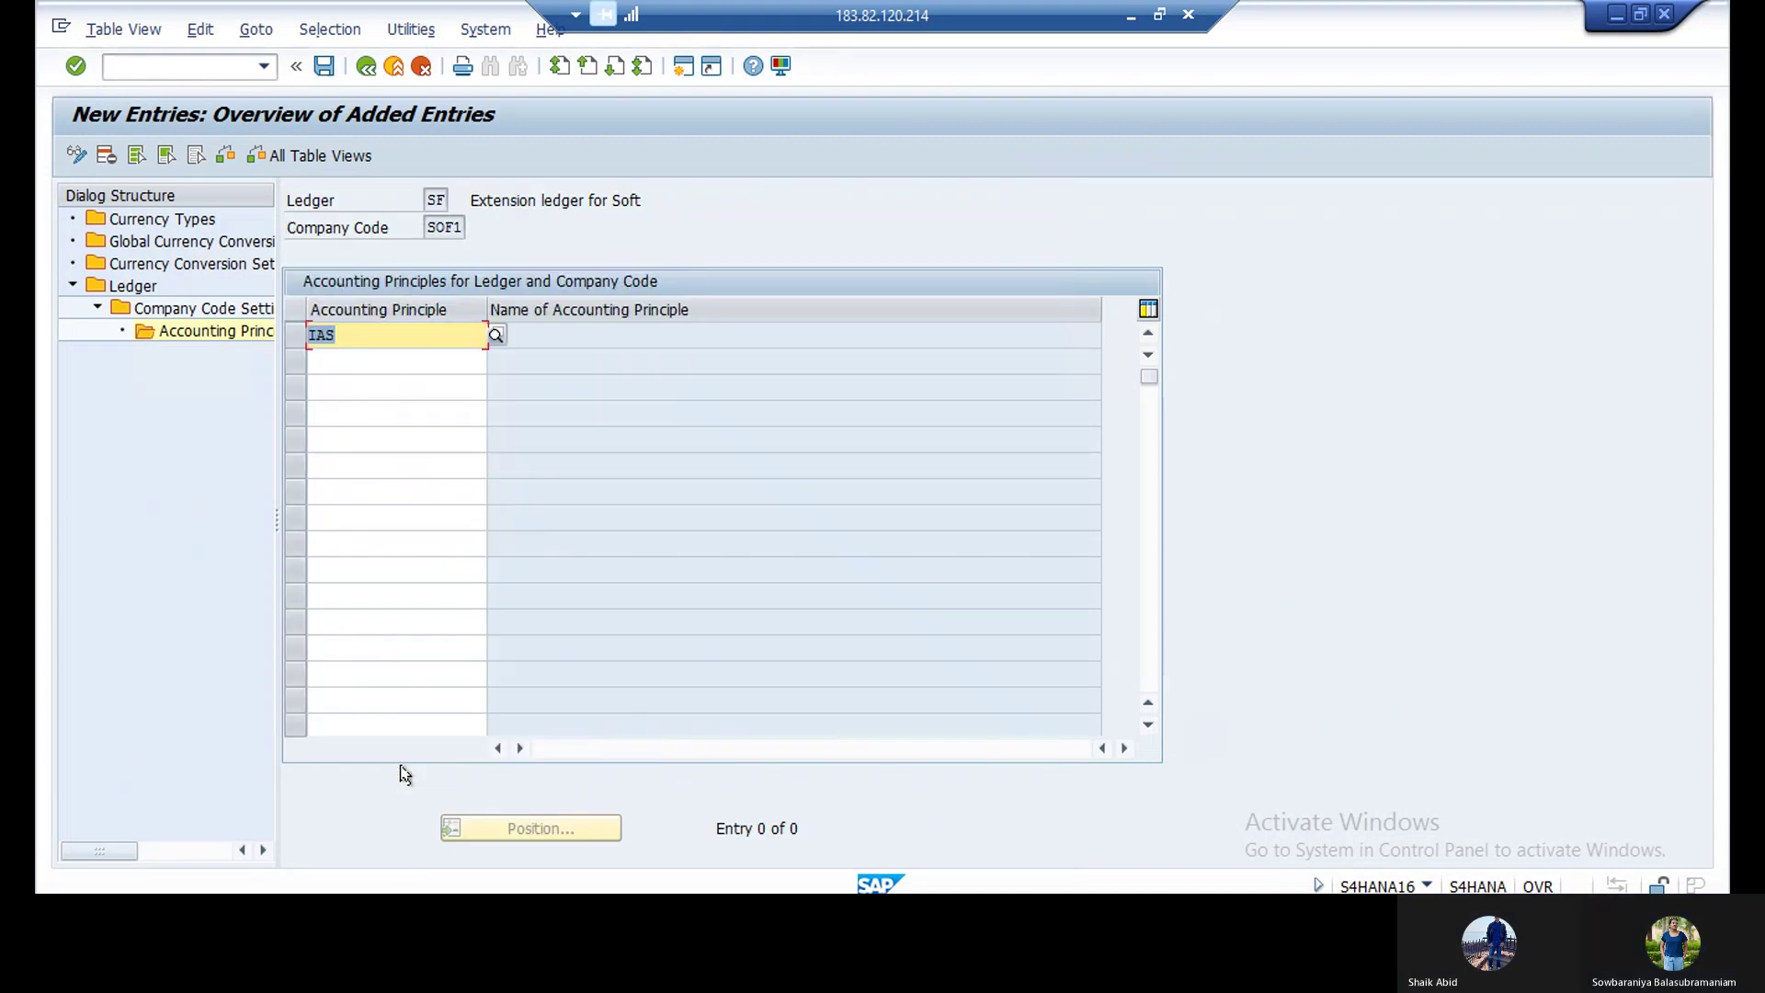
pyautogui.click(562, 342)
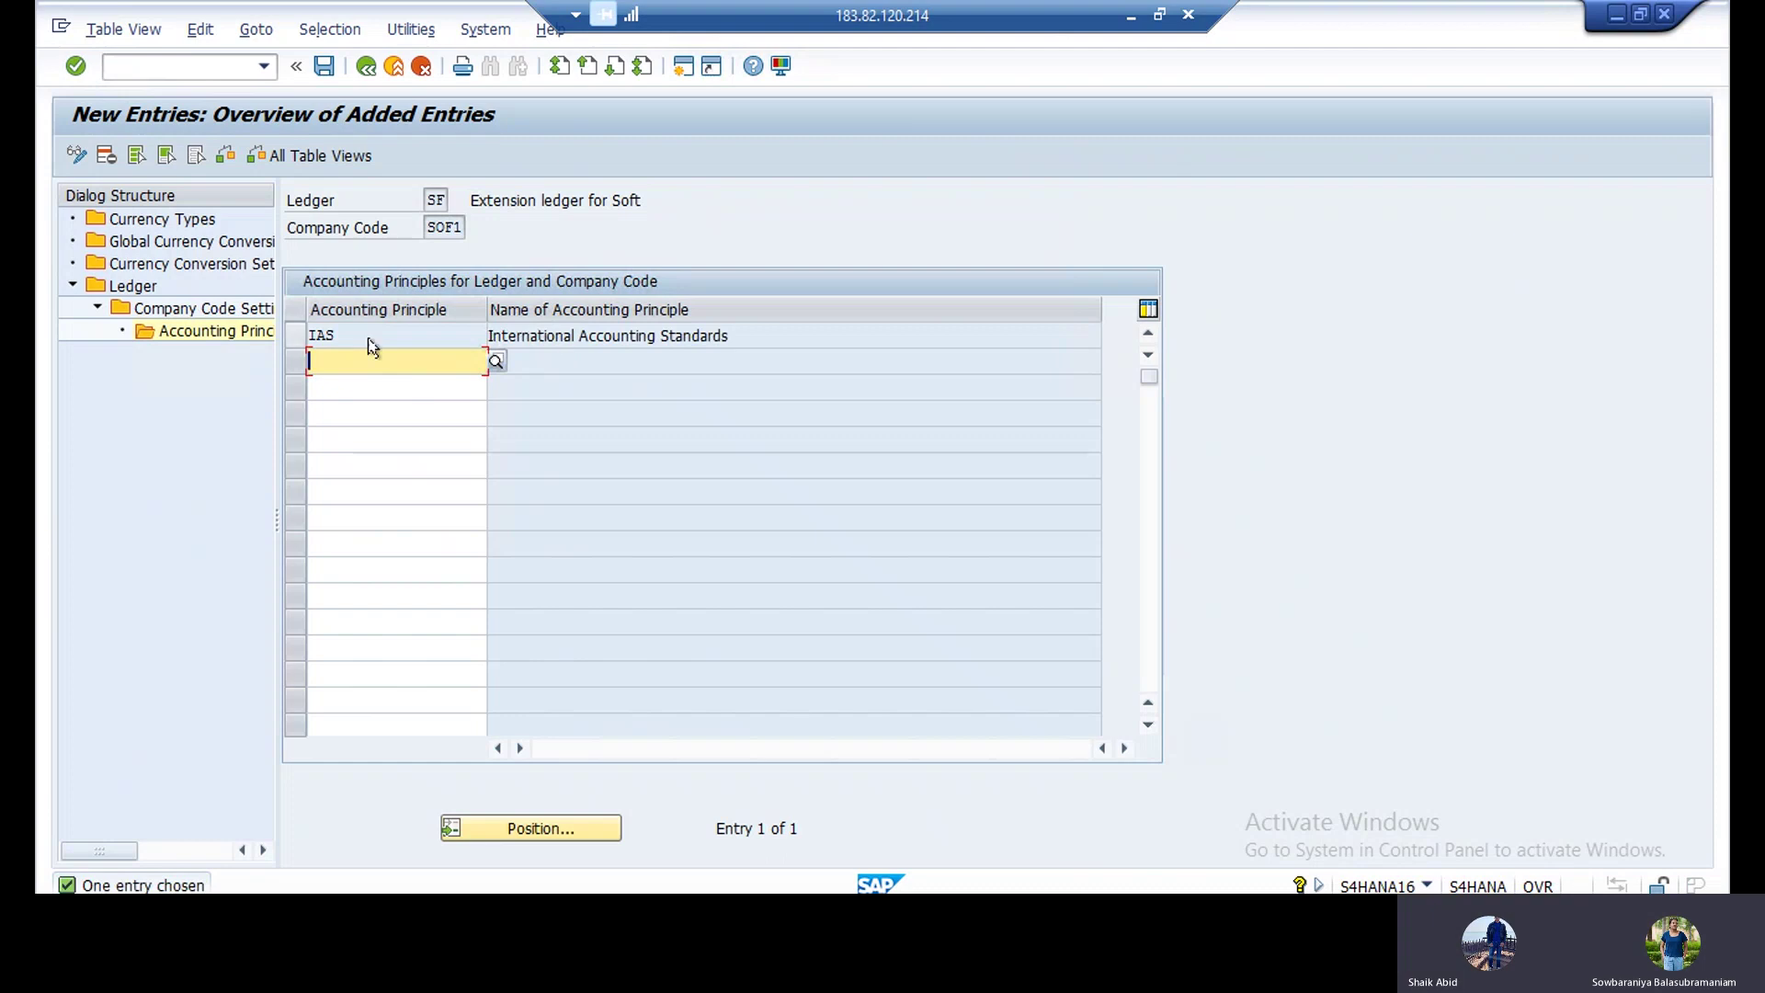
pyautogui.click(320, 67)
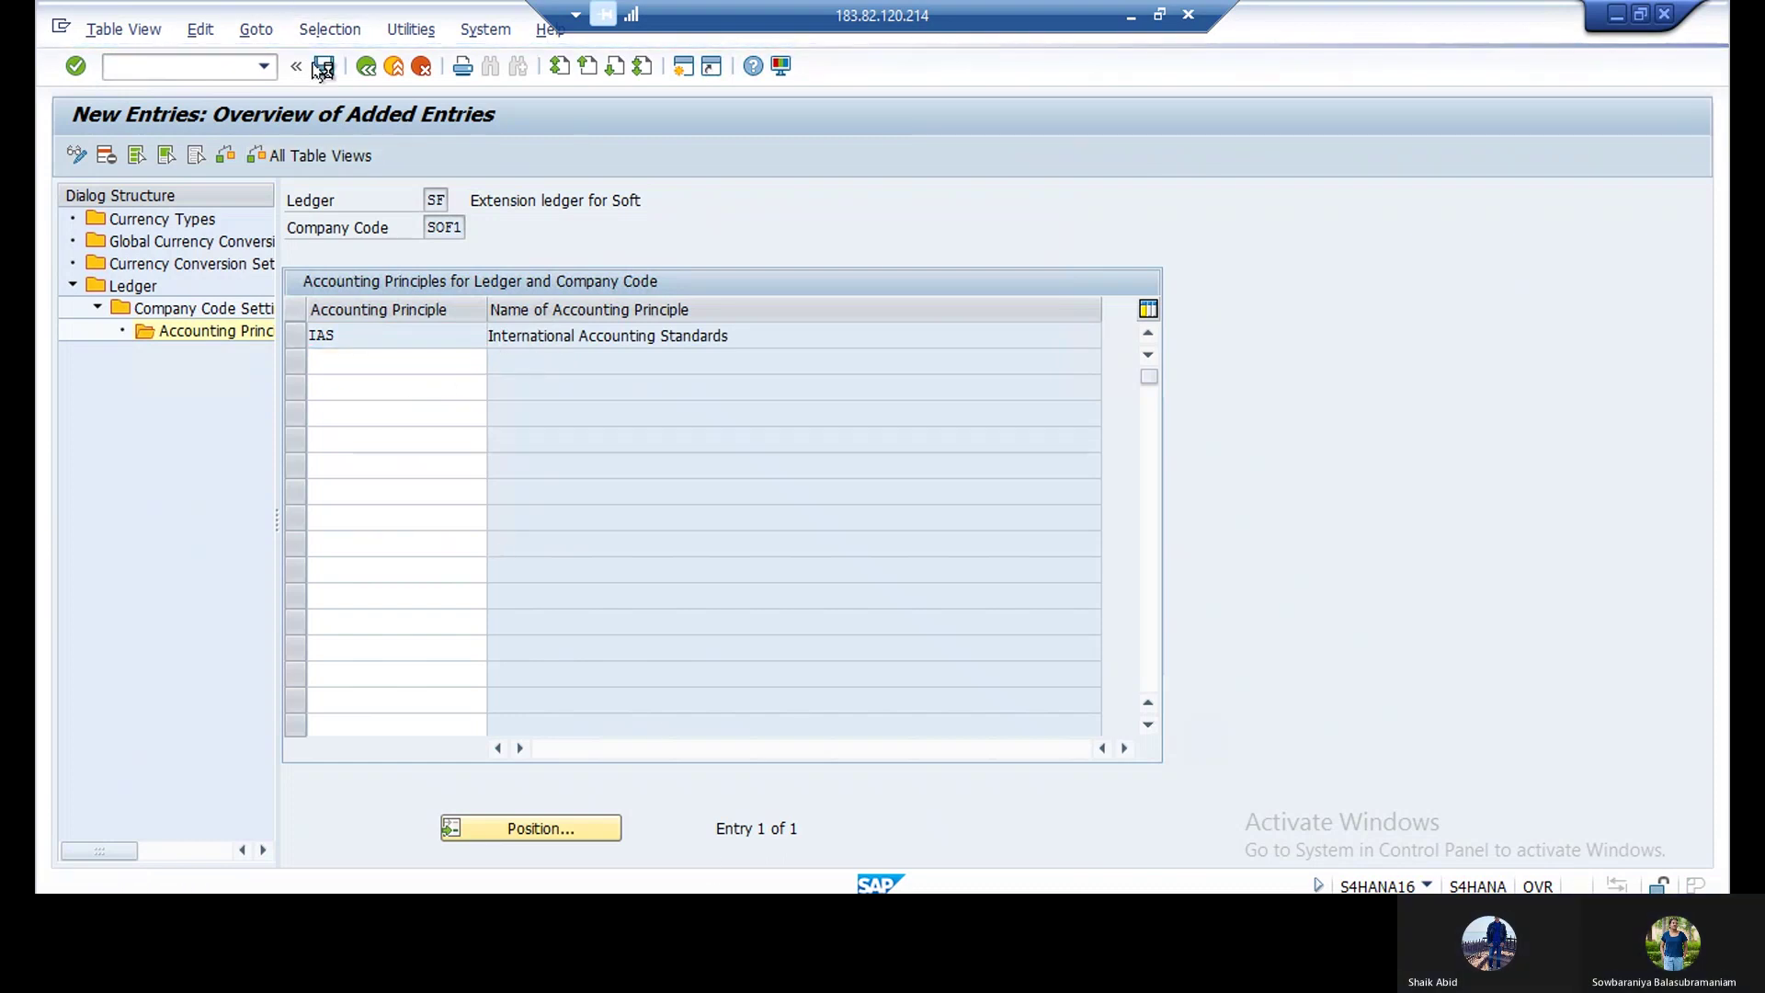